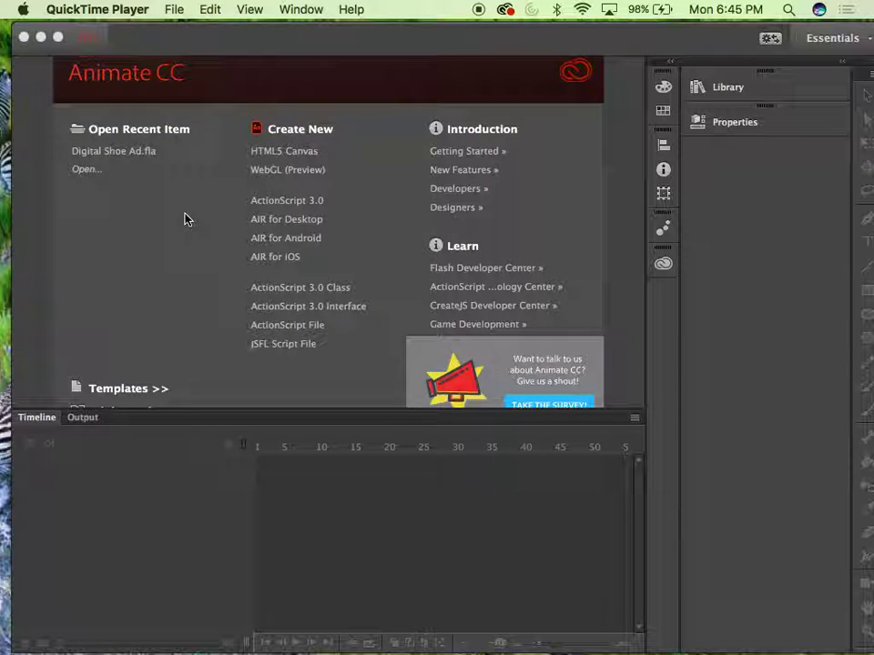
Create a new ActionScript 3.0 document and drag the timeline divider down to enlarge the stage.
left_click(155, 36)
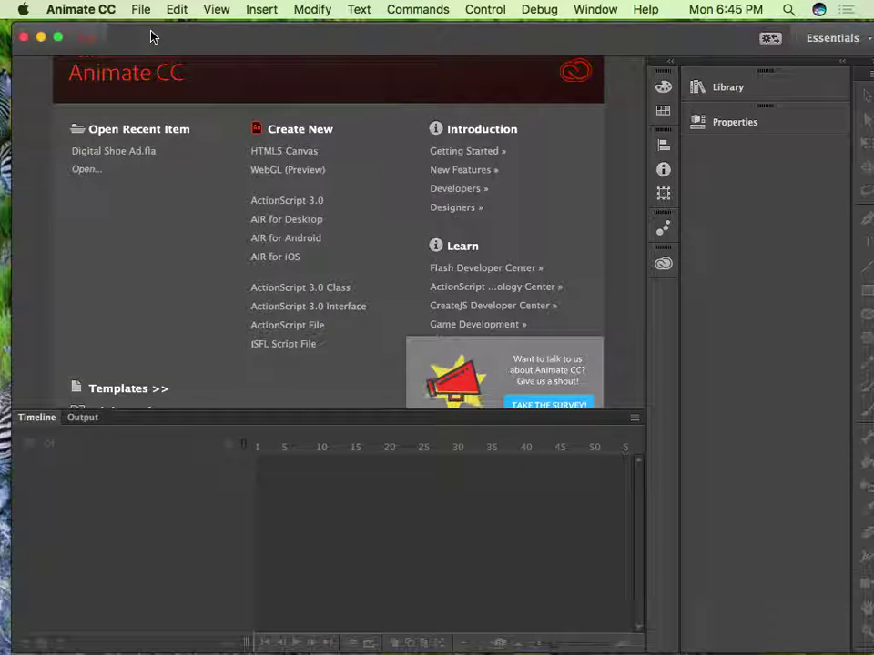
left_click_drag(151, 36, 143, 34)
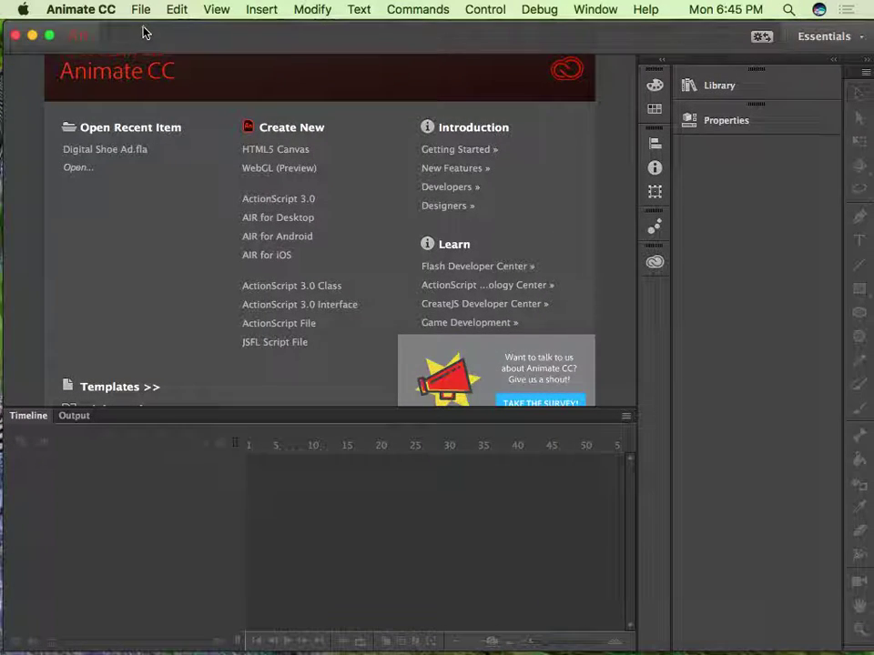
left_click(291, 207)
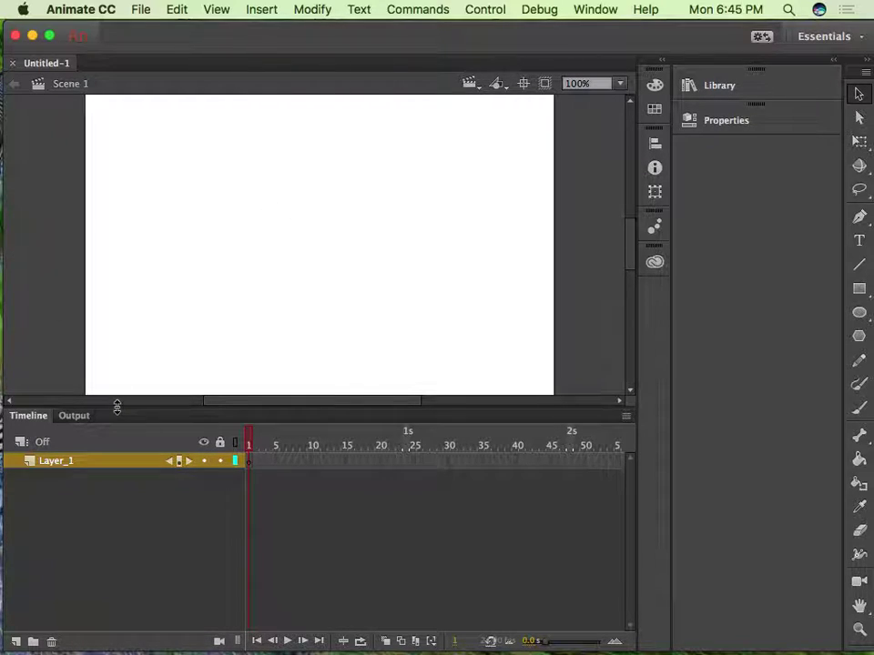
left_click_drag(116, 407, 100, 445)
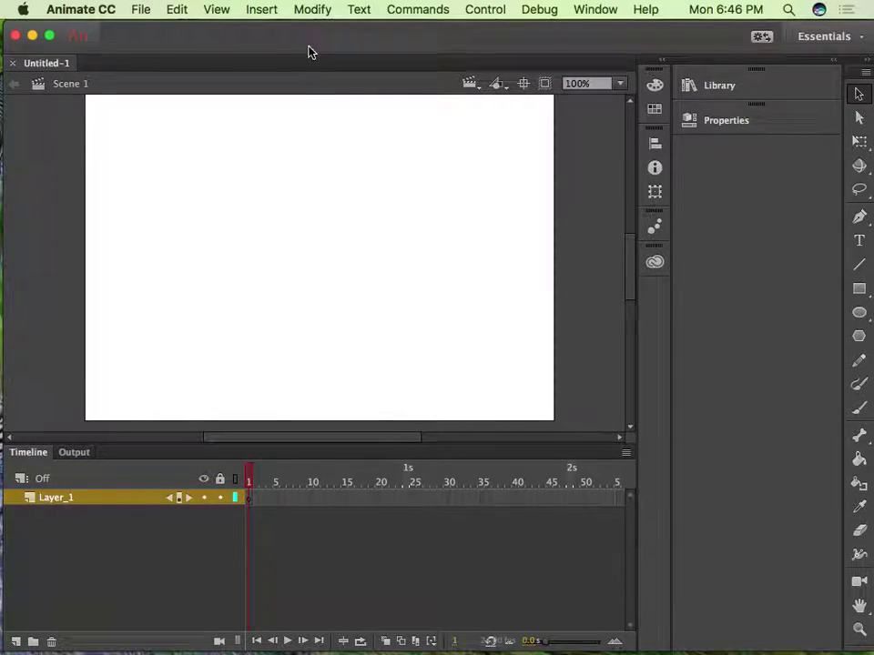
Use File > Save As to save the blank document as 'Interface Demo' on the Desktop.
left_click(142, 9)
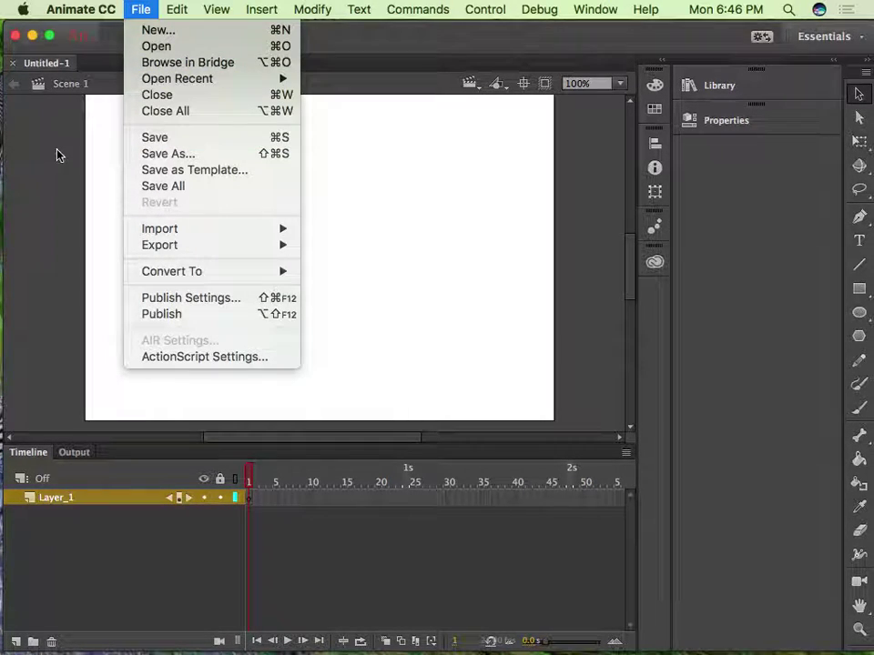
left_click(155, 153)
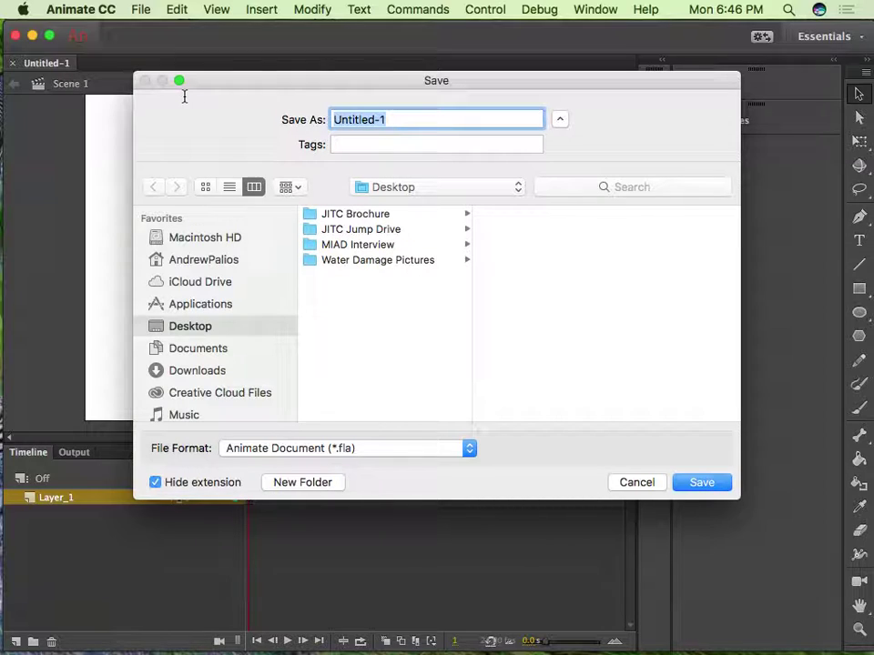
type("Interface Demo")
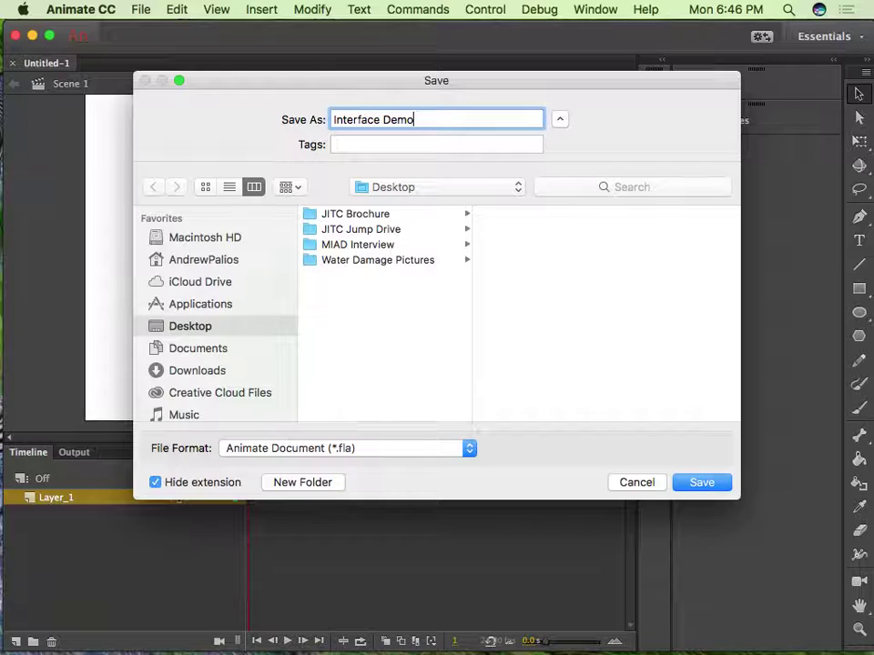
key("Return")
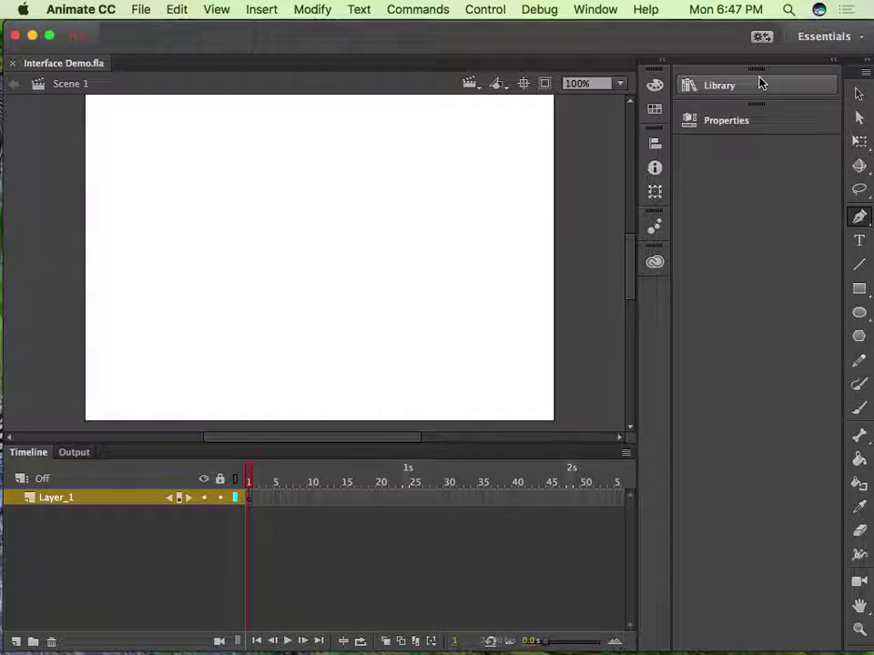
left_click(720, 85)
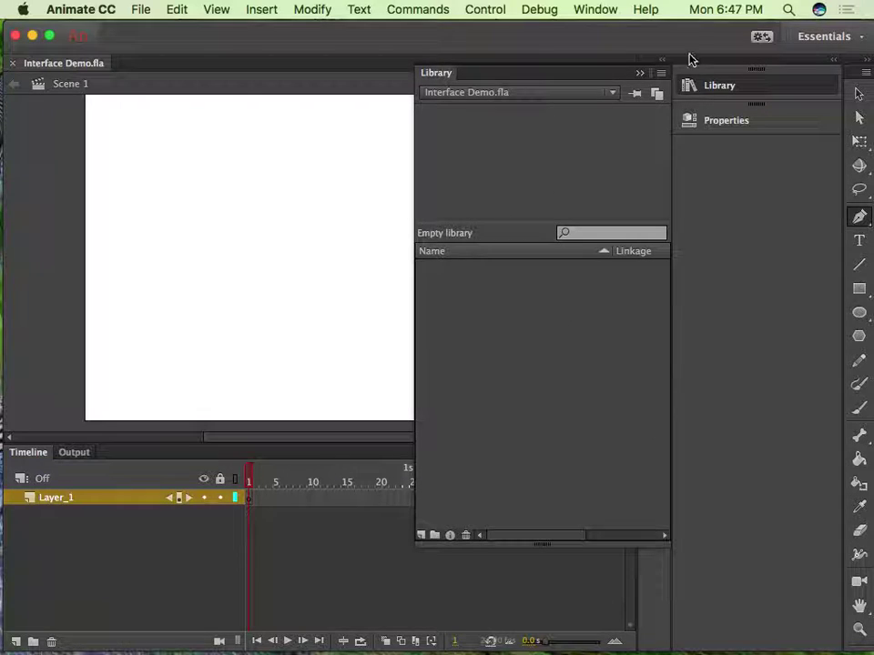
left_click(640, 73)
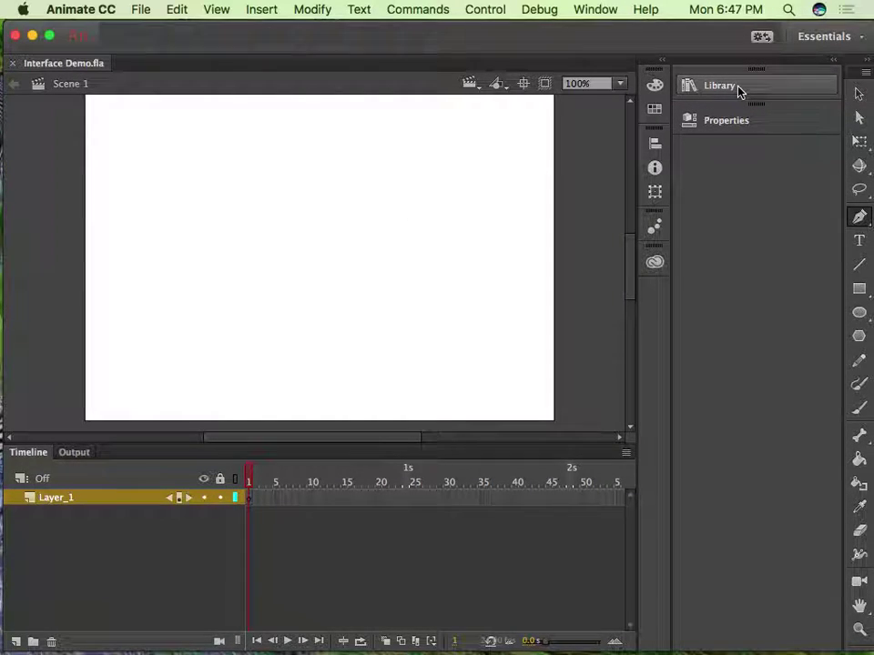
left_click(732, 91)
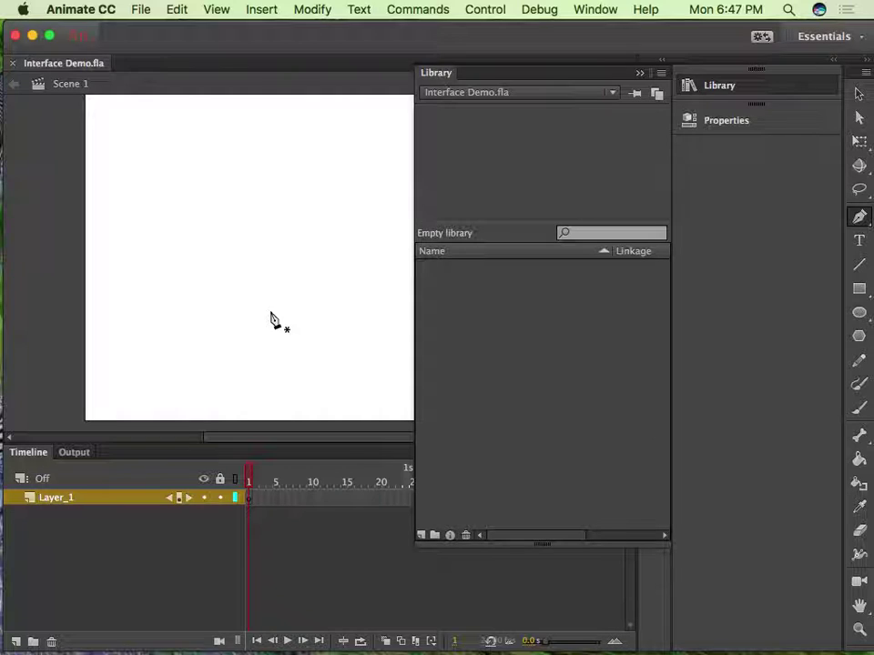
left_click(641, 72)
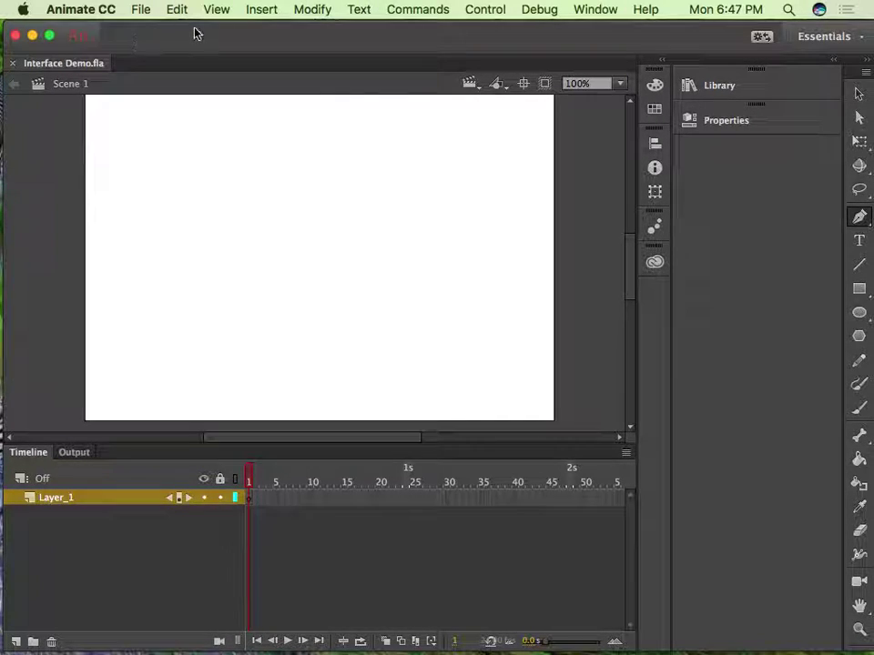
Float the Properties panel over the stage and show the document settings with the Selection tool.
left_click(720, 128)
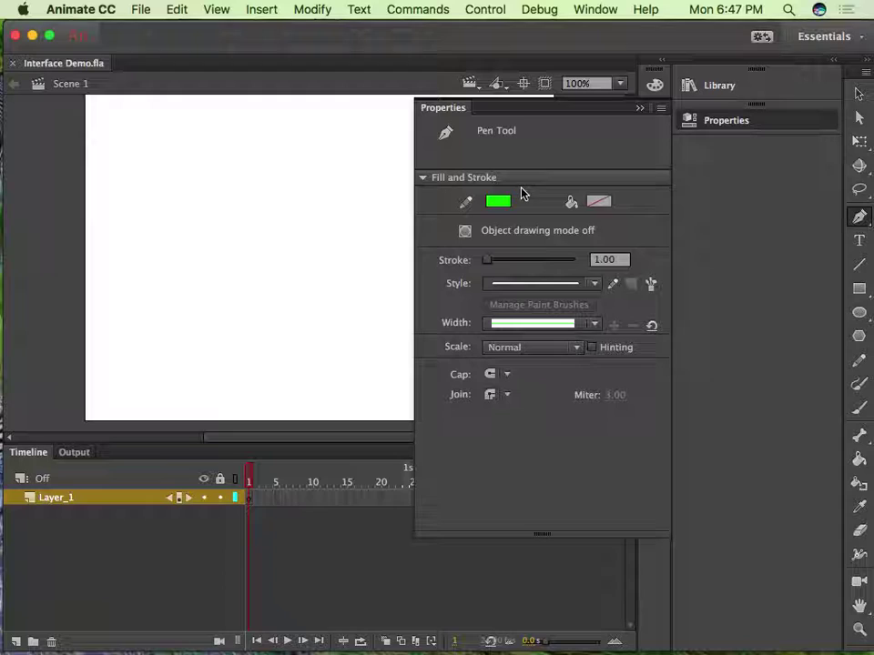
left_click(301, 146)
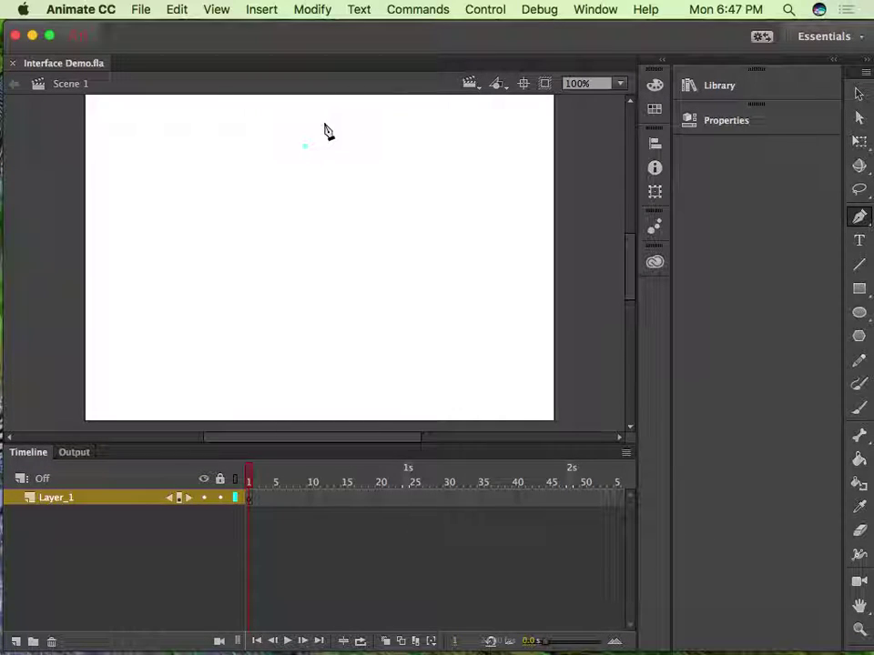
left_click(859, 93)
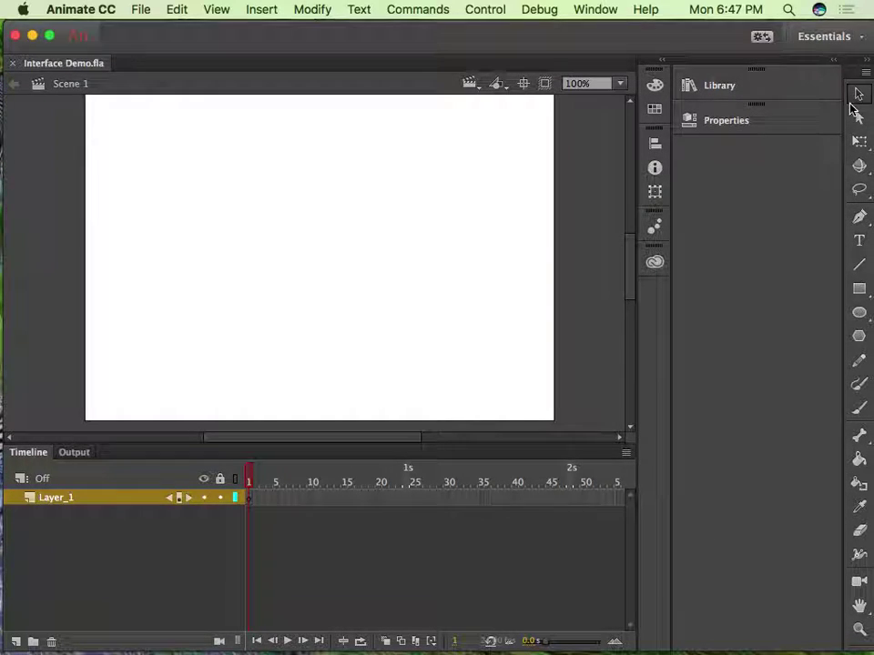
left_click(727, 125)
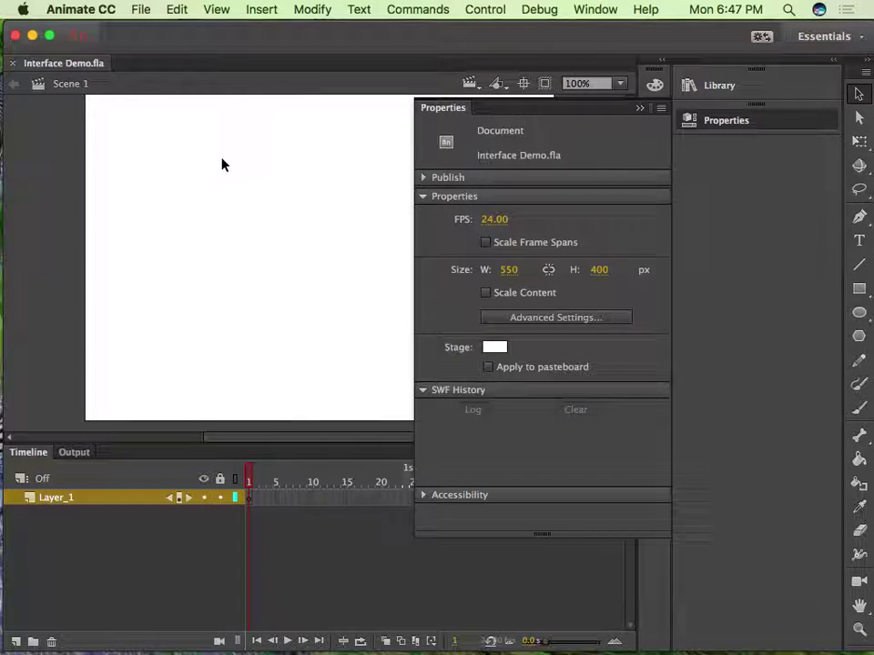
left_click(256, 231)
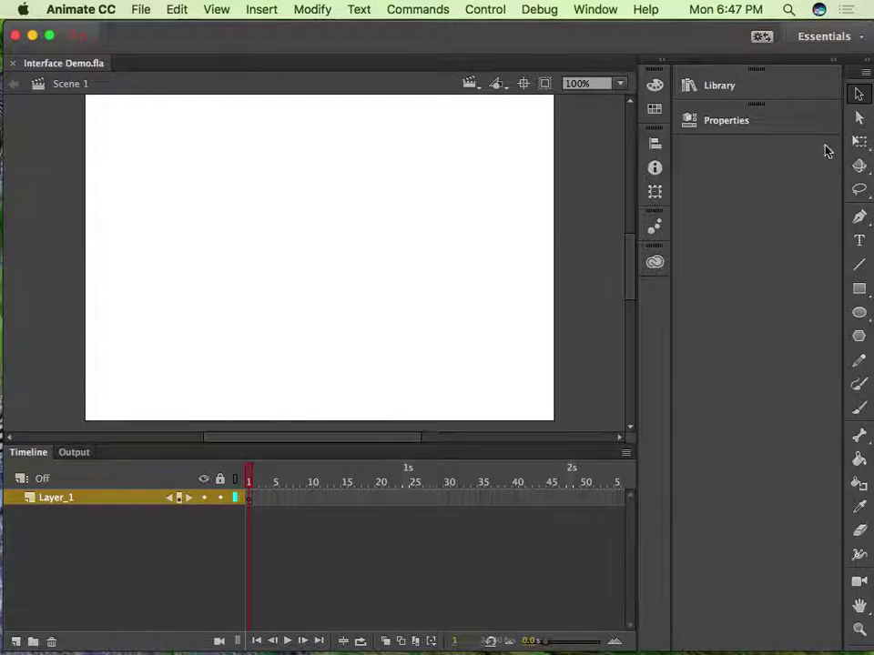
left_click(860, 218)
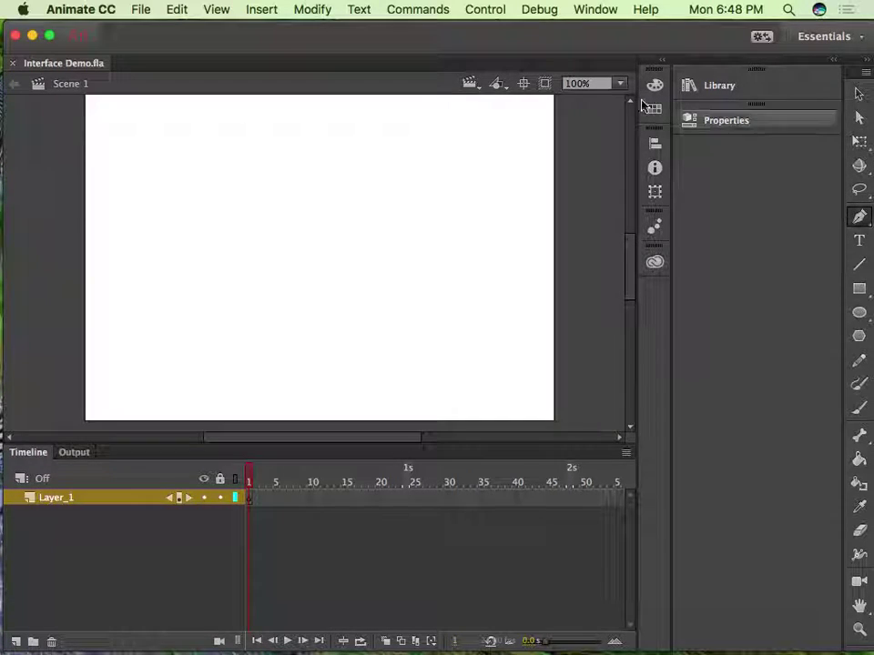
left_click(733, 122)
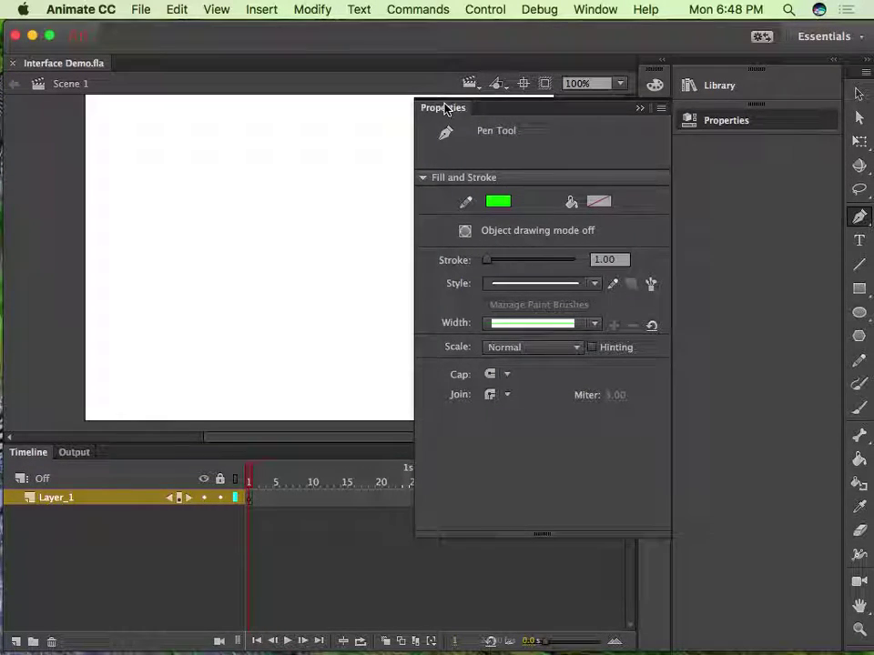
left_click_drag(447, 107, 412, 182)
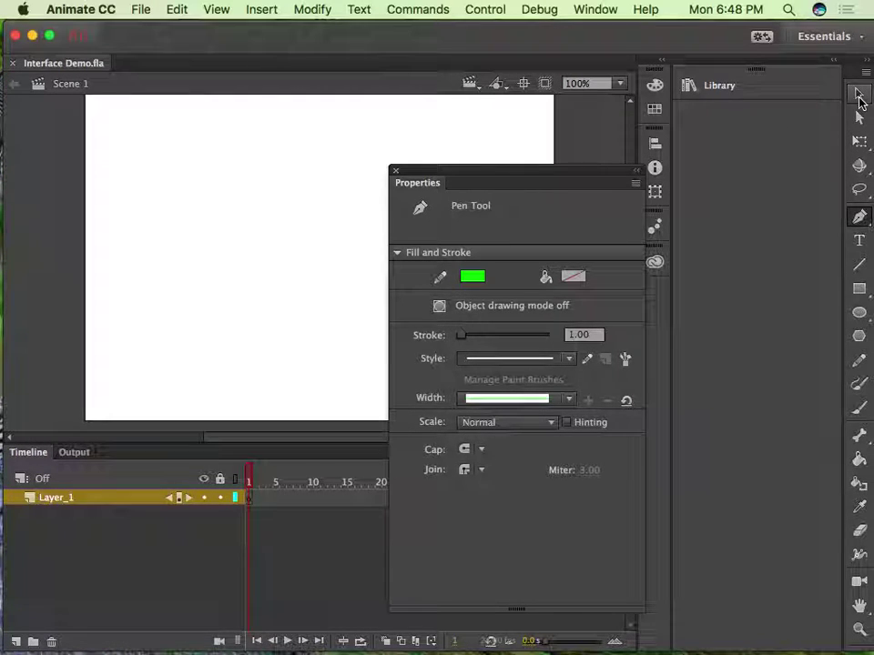
left_click(860, 98)
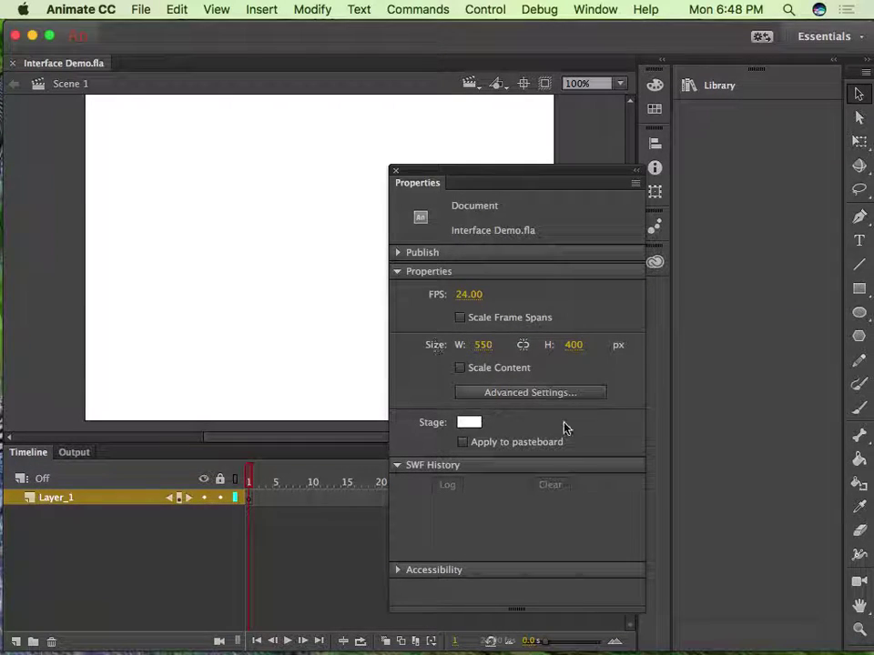
Change the document frame rate from 24 to 18 FPS in the floating Properties panel.
left_click_drag(472, 174, 485, 137)
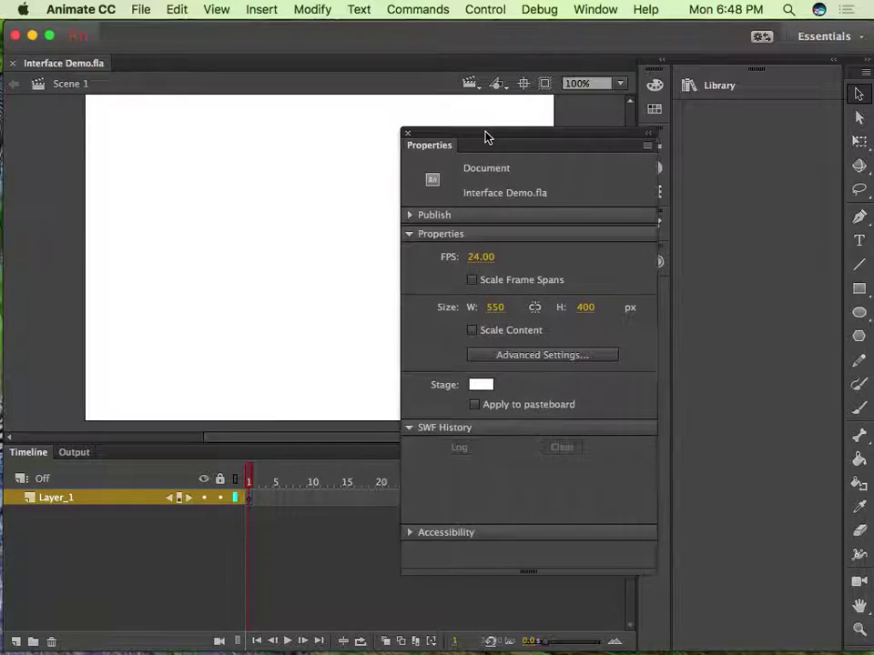
left_click(489, 257)
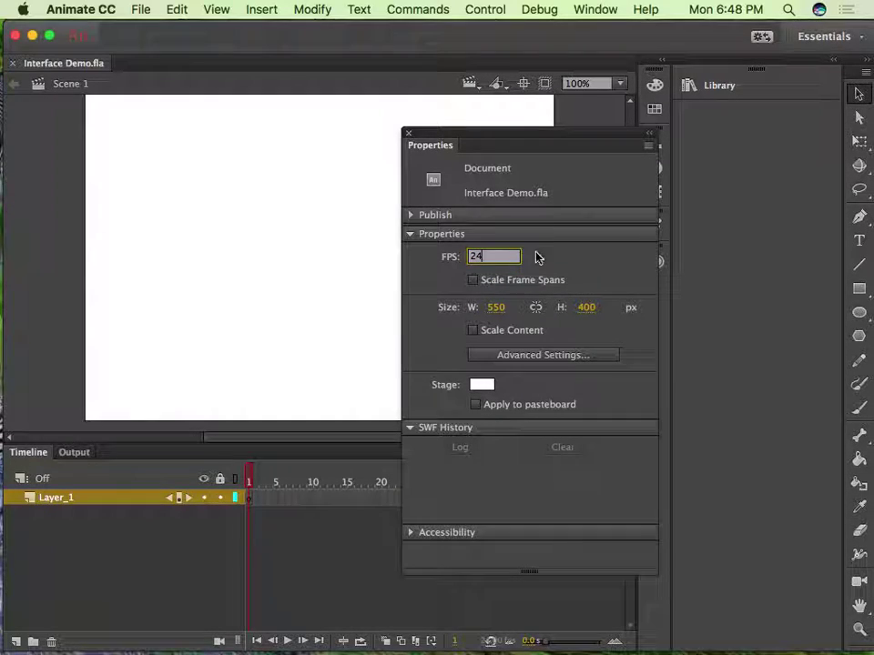
key("Return")
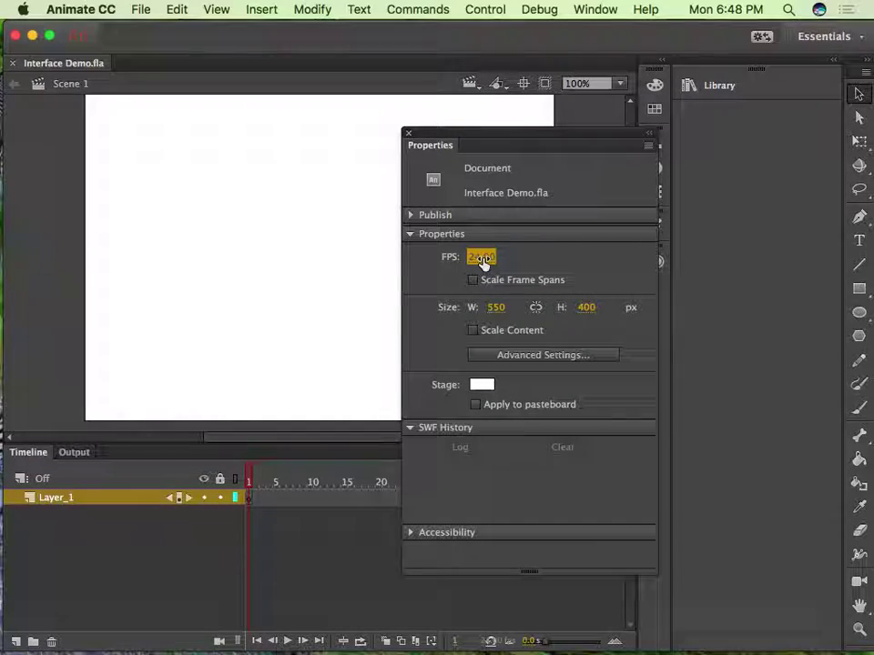
left_click(480, 256)
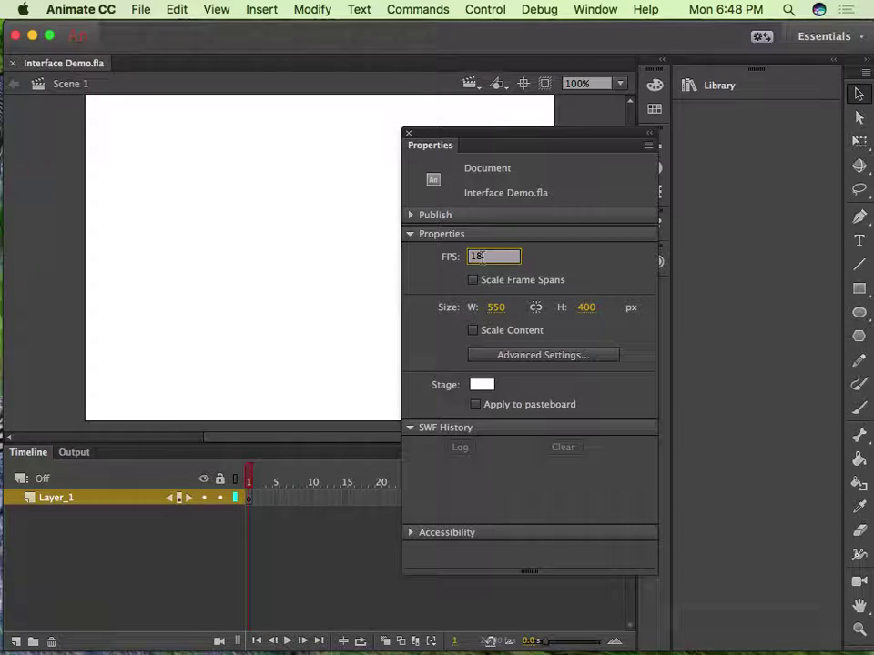
key("Return")
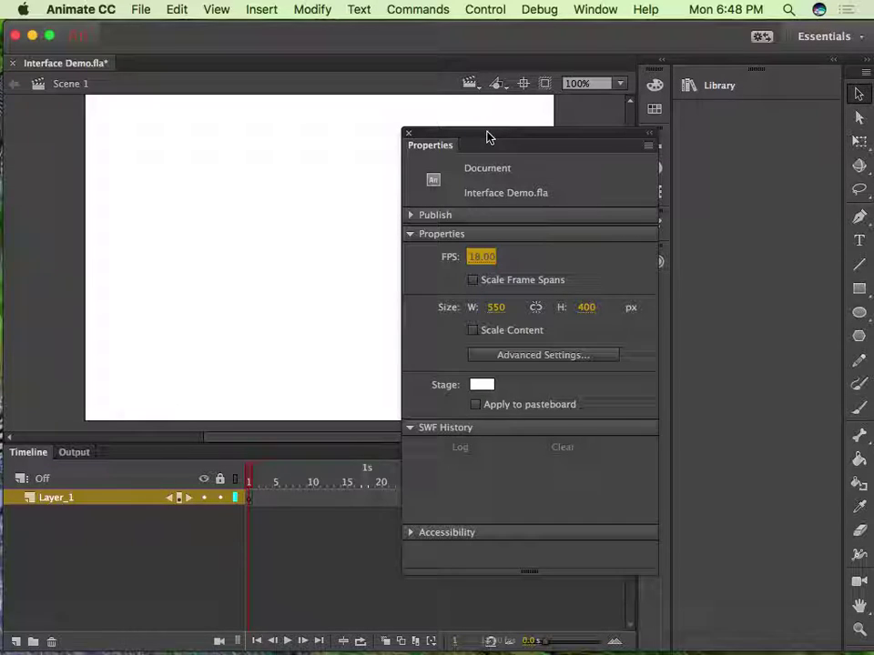
left_click_drag(488, 137, 461, 108)
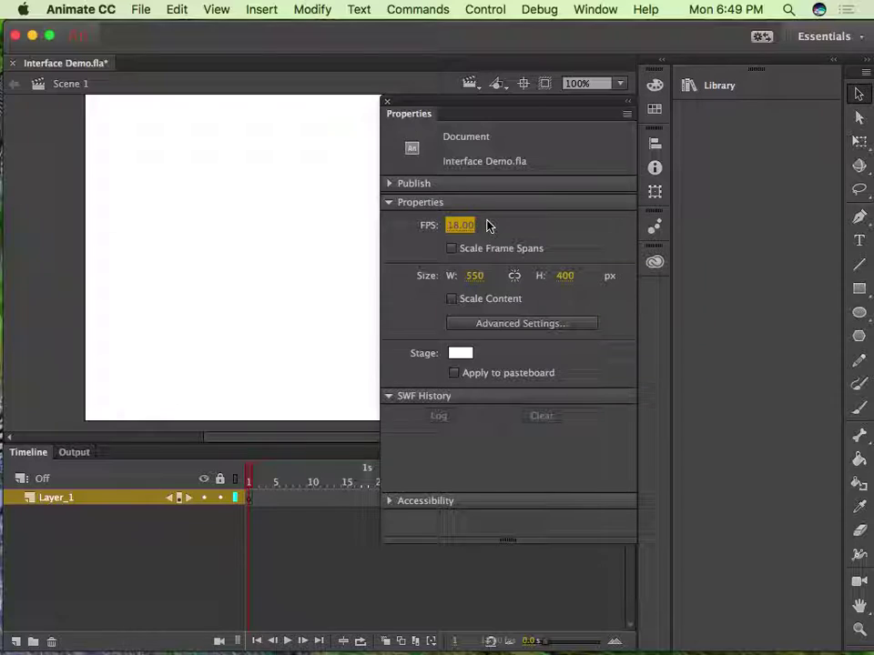
type("10")
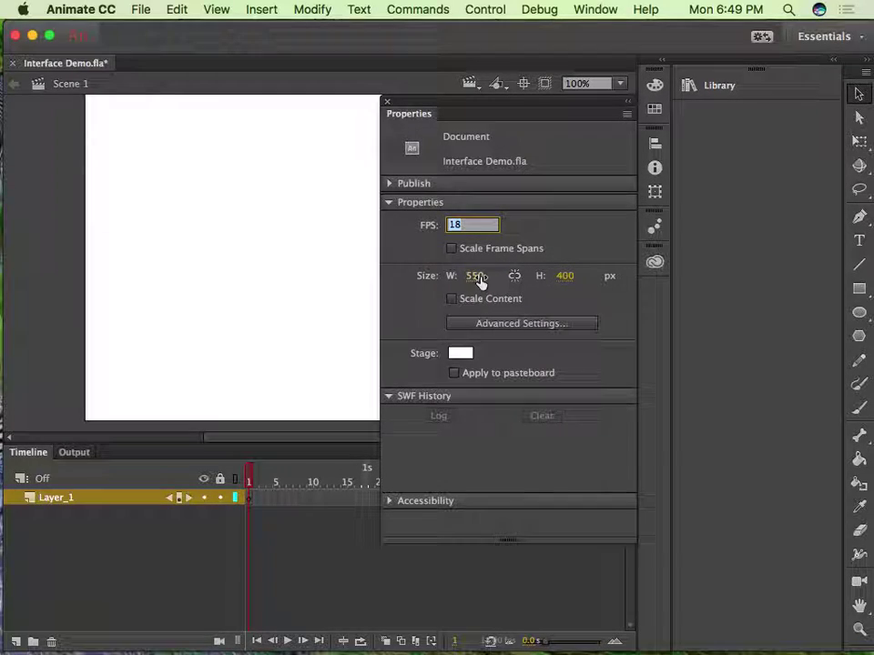
Set the stage width to 500 and height to 500 pixels.
left_click(575, 230)
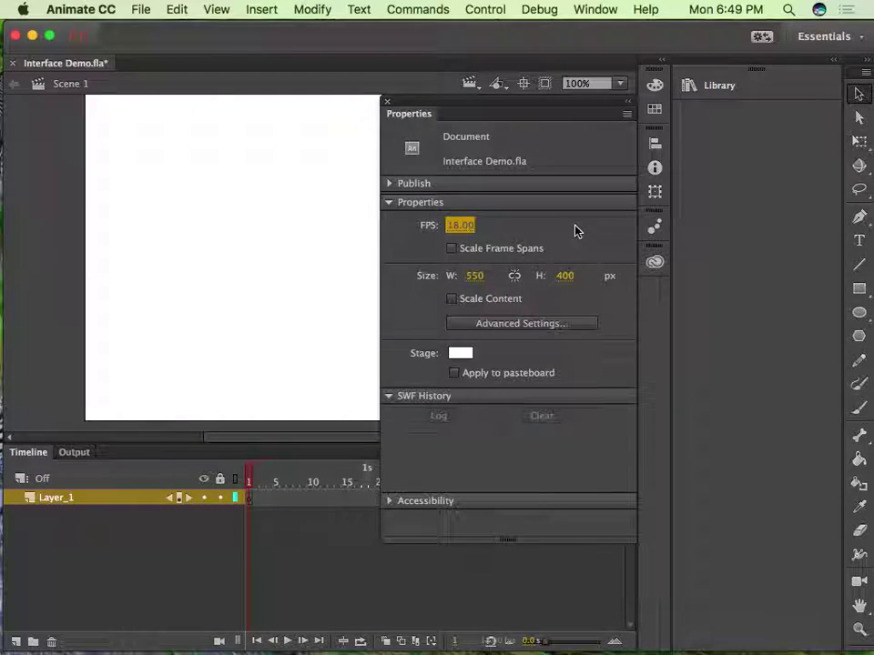
left_click(476, 275)
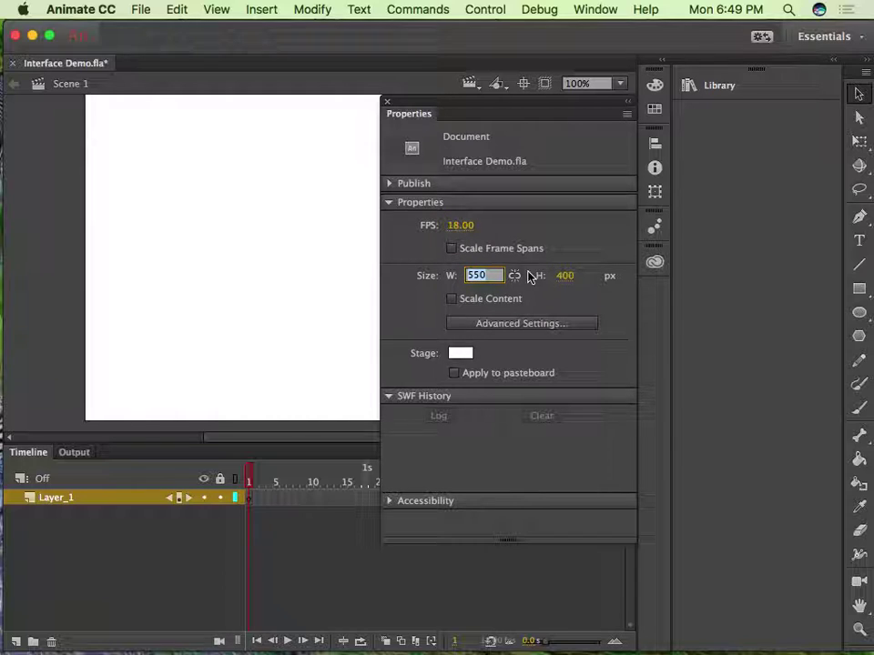
left_click(515, 282)
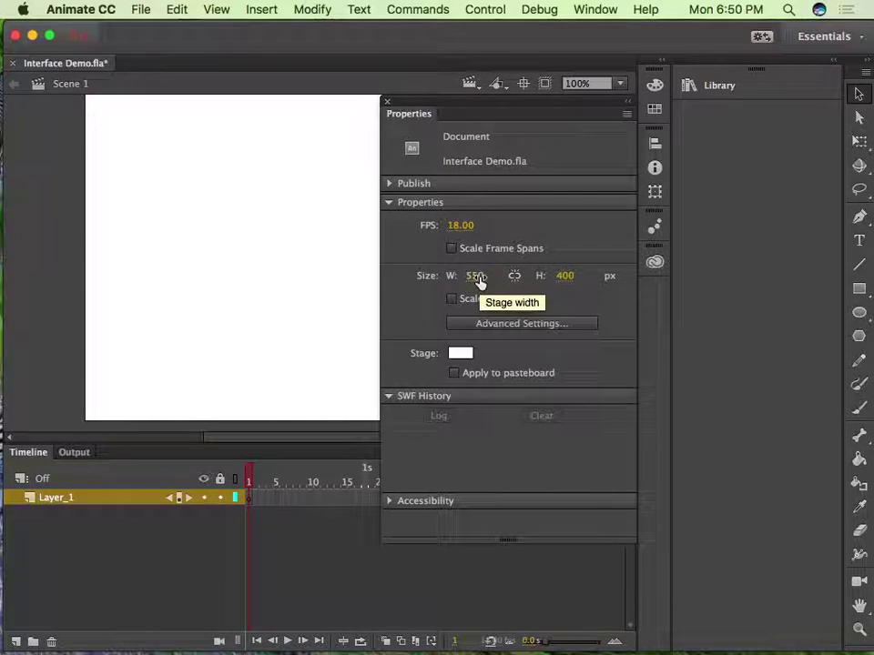
left_click(480, 276)
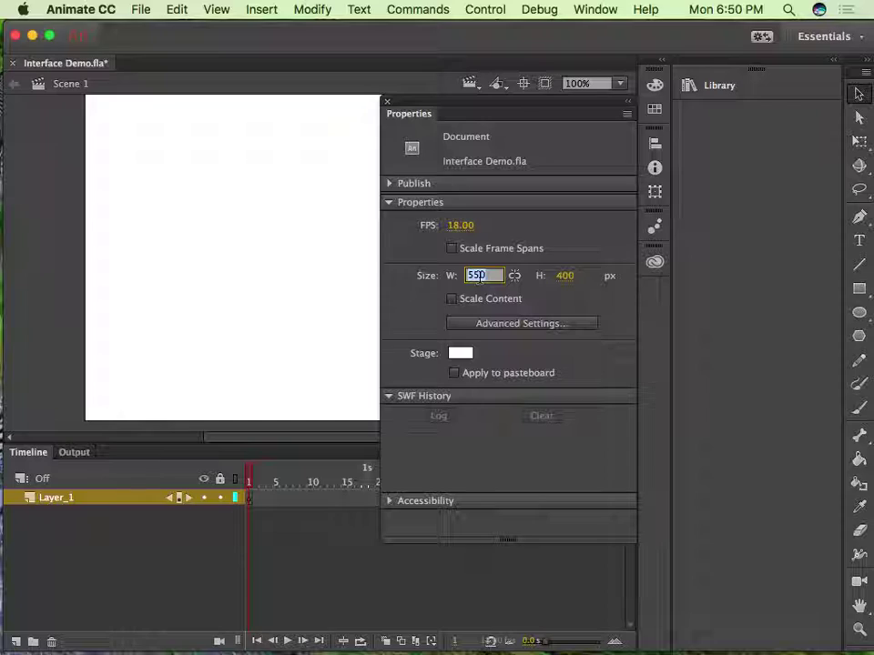
type("500")
left_click(565, 275)
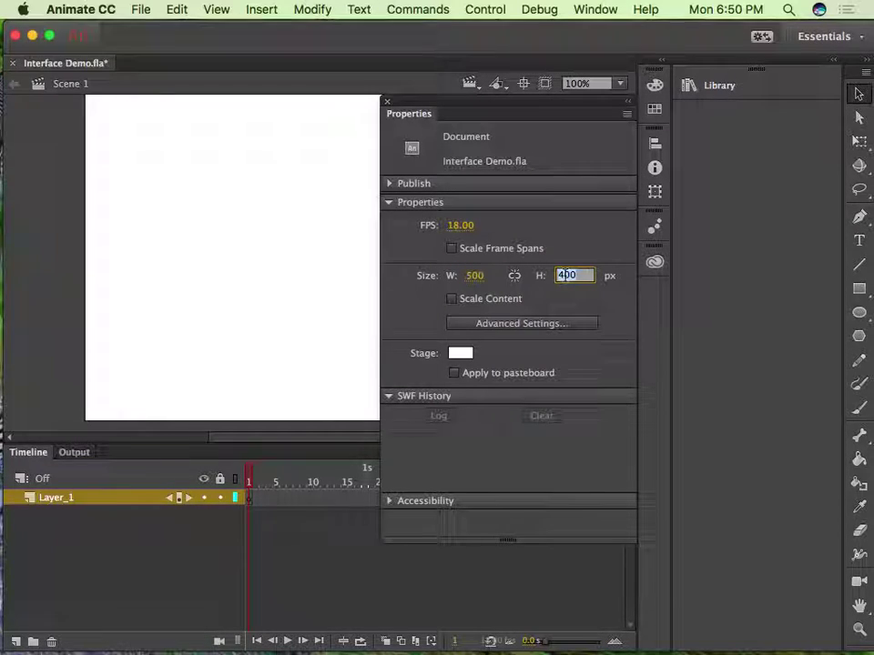
type("500")
key("Return")
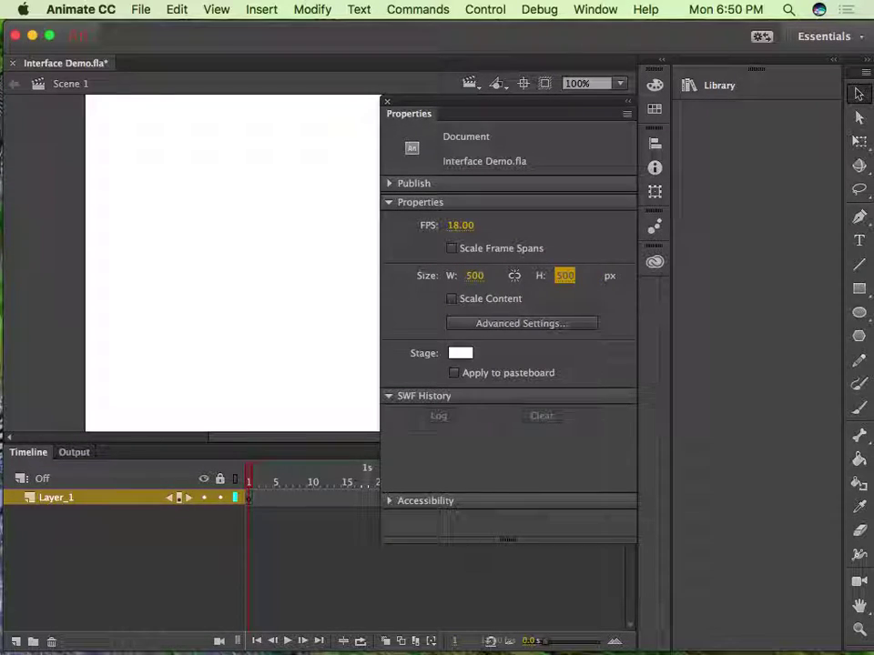
Zoom out and scroll to view the entire 500 x 500 stage.
scroll(265, 210, "right", 5)
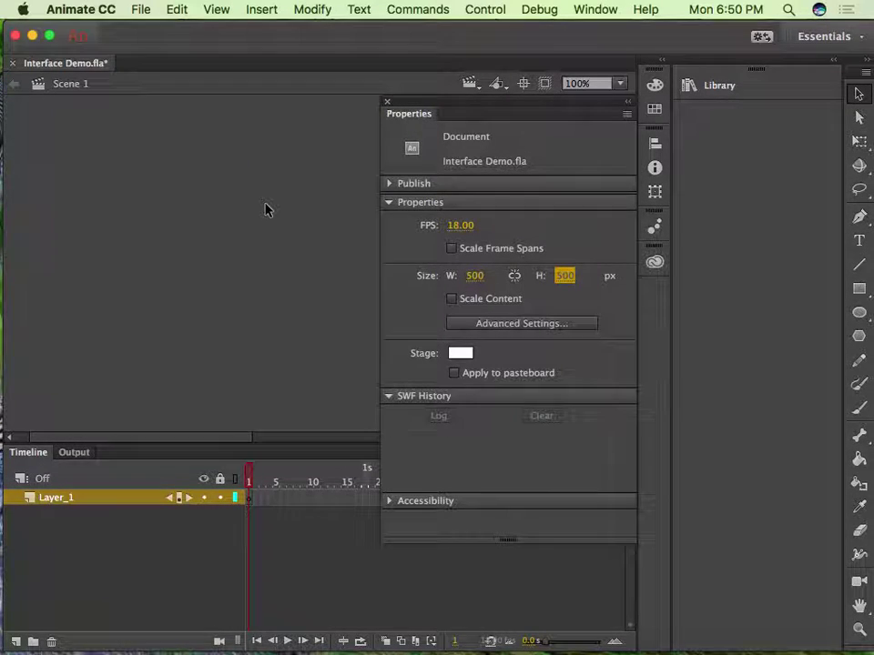
key("super+minus")
key("super+minus")
key("super+equal")
scroll(265, 209, "right", 3)
scroll(264, 209, "up", 5)
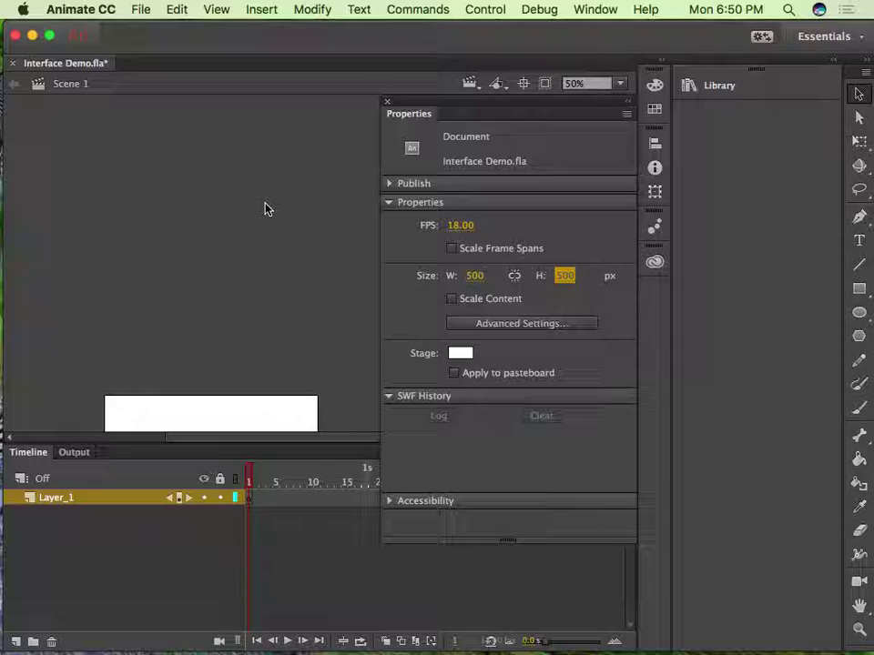
scroll(265, 209, "down", 6)
scroll(265, 209, "up", 2)
scroll(176, 261, "right", 2)
scroll(176, 261, "down", 2)
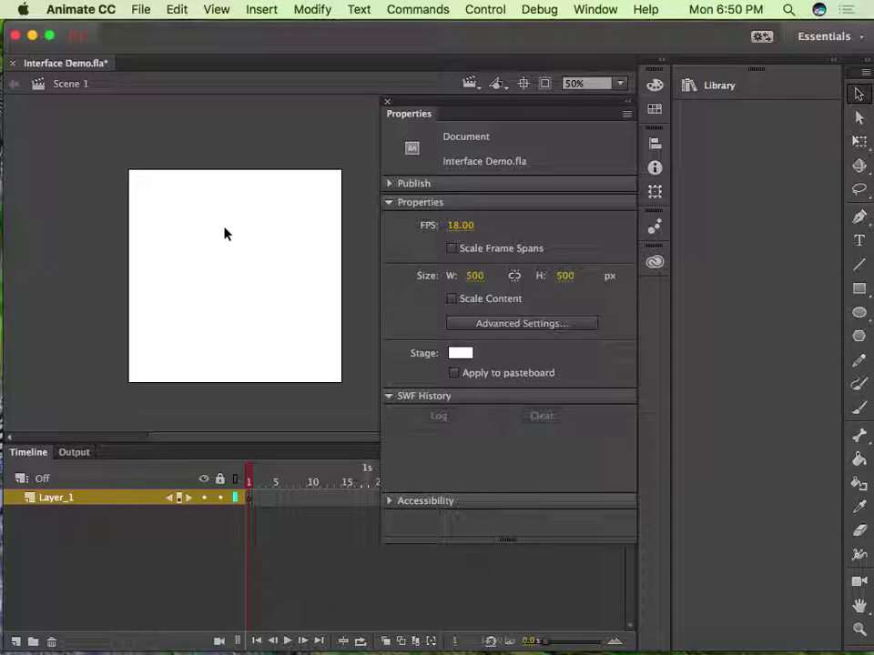
Search Google for 'web ad sizes' and open the Wikipedia web banner size chart.
mouse_move(143, 628)
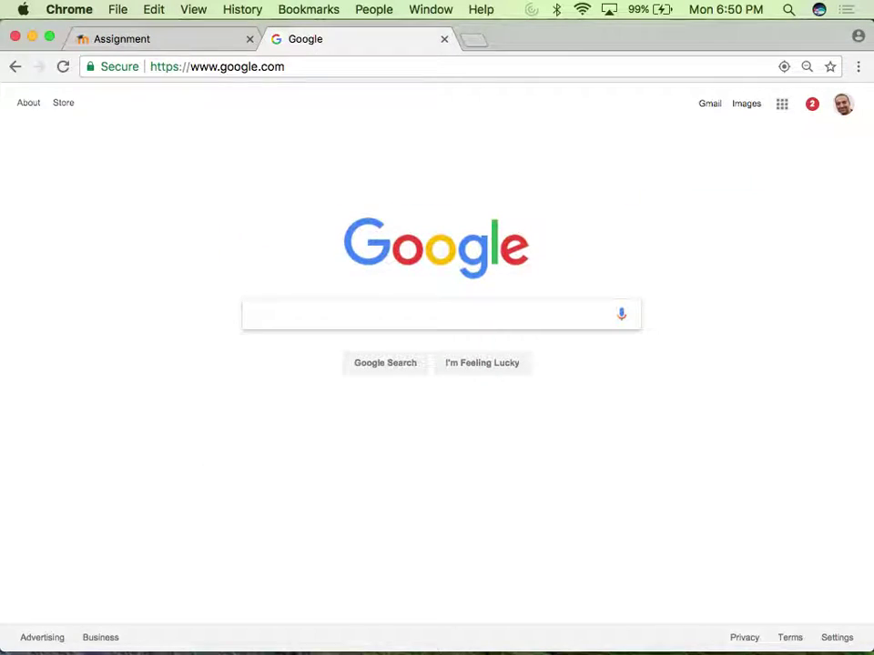
type("web ad sizes")
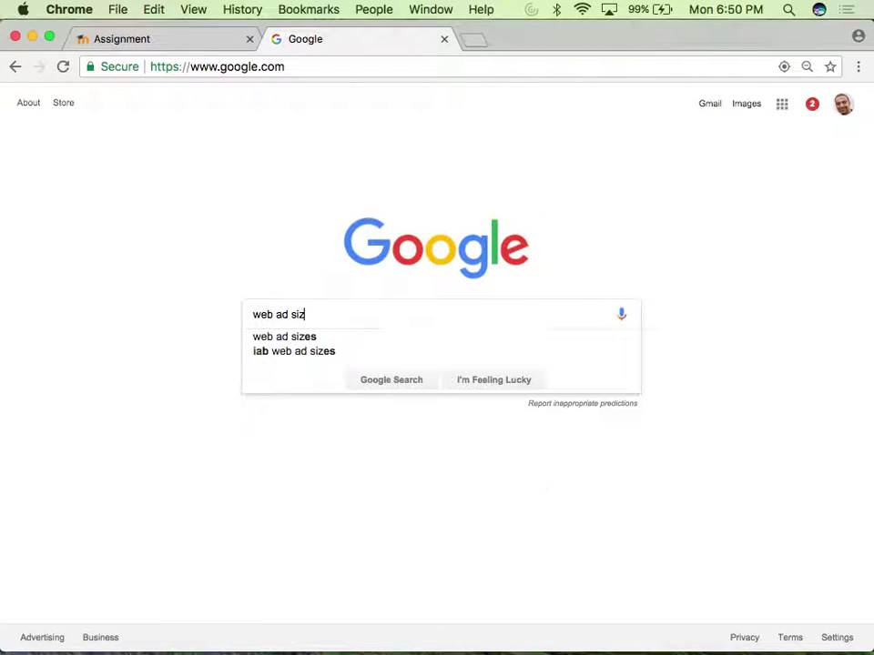
key("Return")
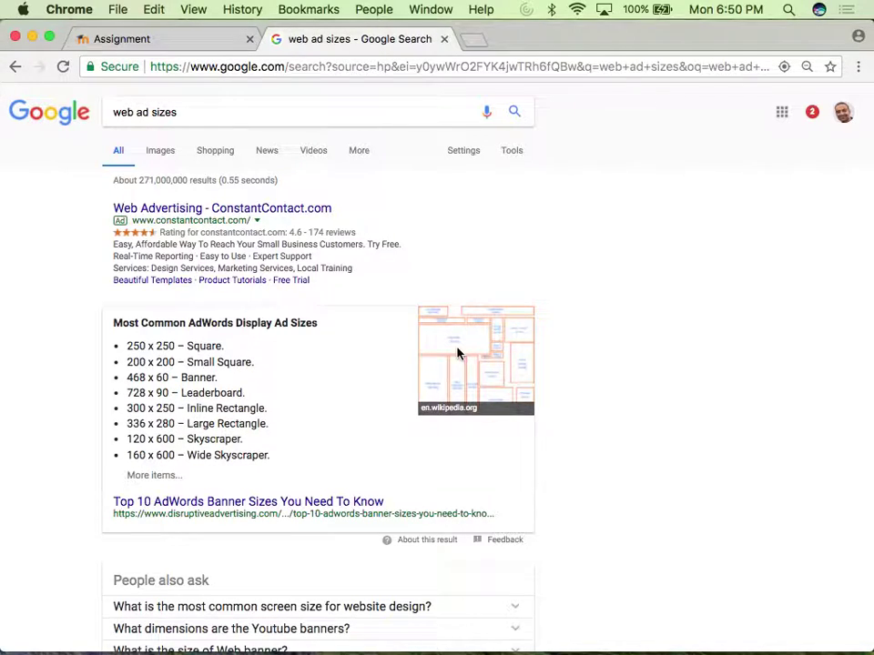
left_click(497, 341)
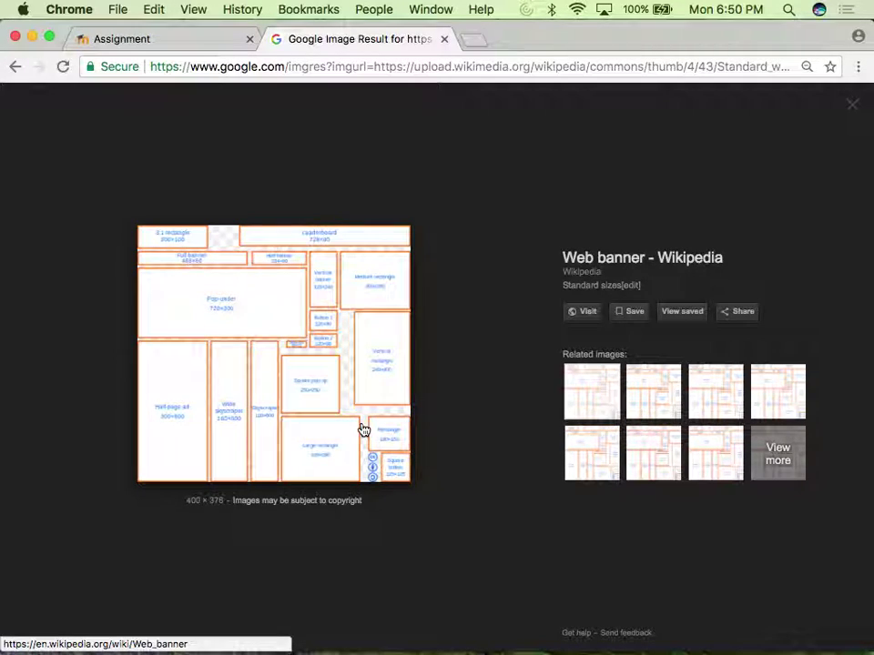
Close the chart tab, minimize Chrome, and return to the Animate document.
left_click(447, 39)
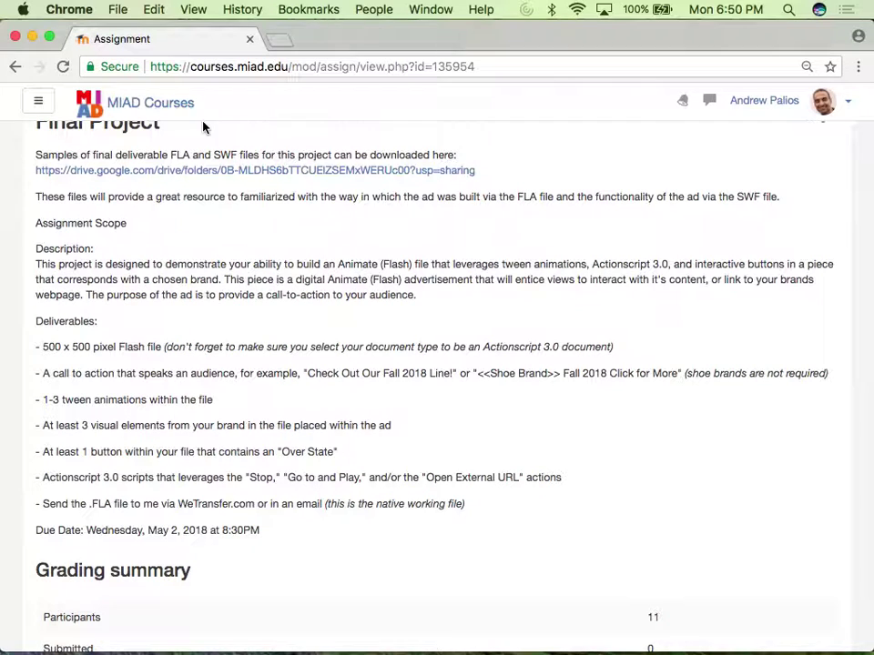
left_click(33, 36)
left_click(431, 234)
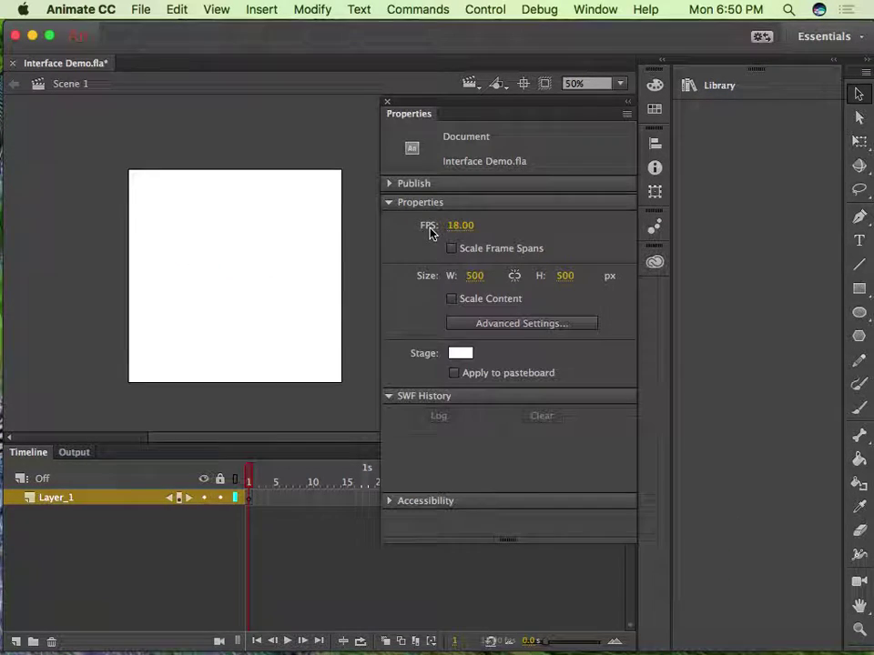
Keep the stage colour white and dock the Properties panel into the right-hand panel group.
left_click(461, 354)
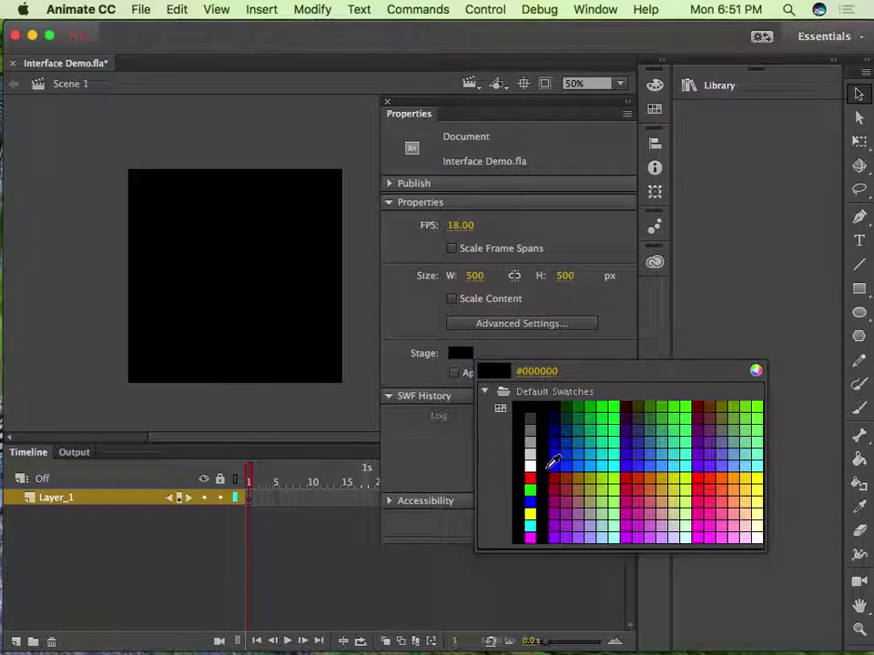
left_click(532, 348)
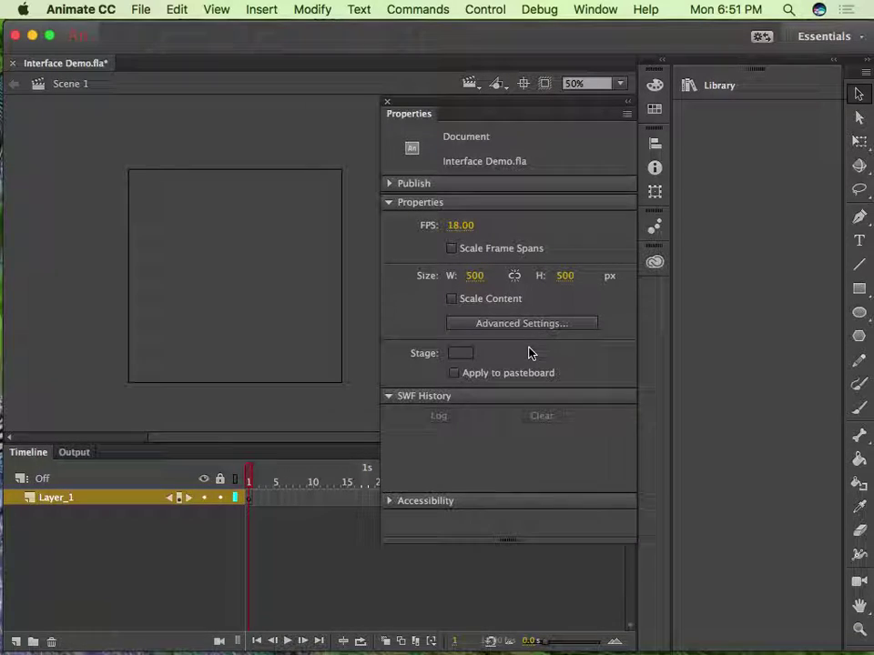
left_click(461, 354)
left_click(531, 466)
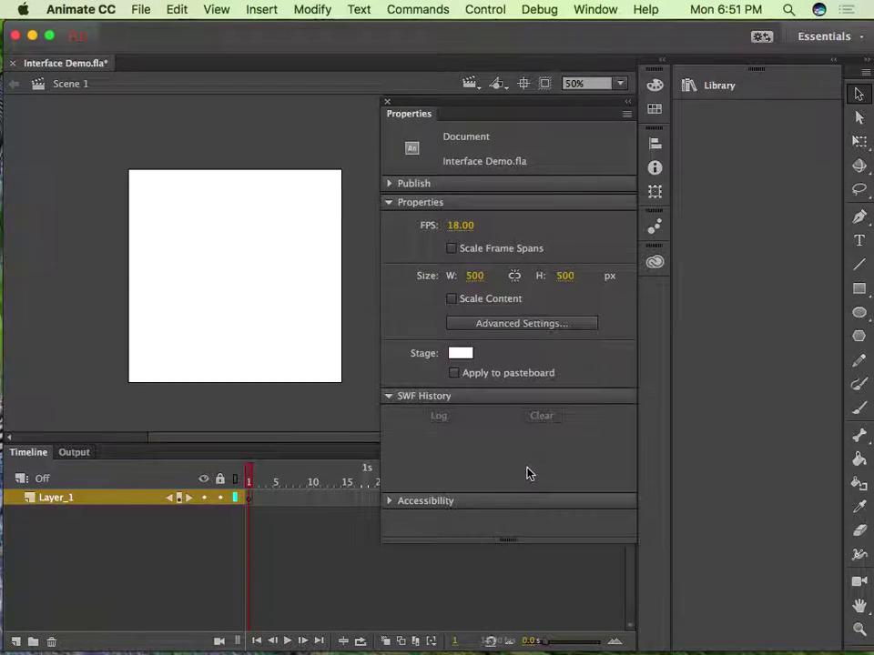
left_click_drag(407, 121, 706, 112)
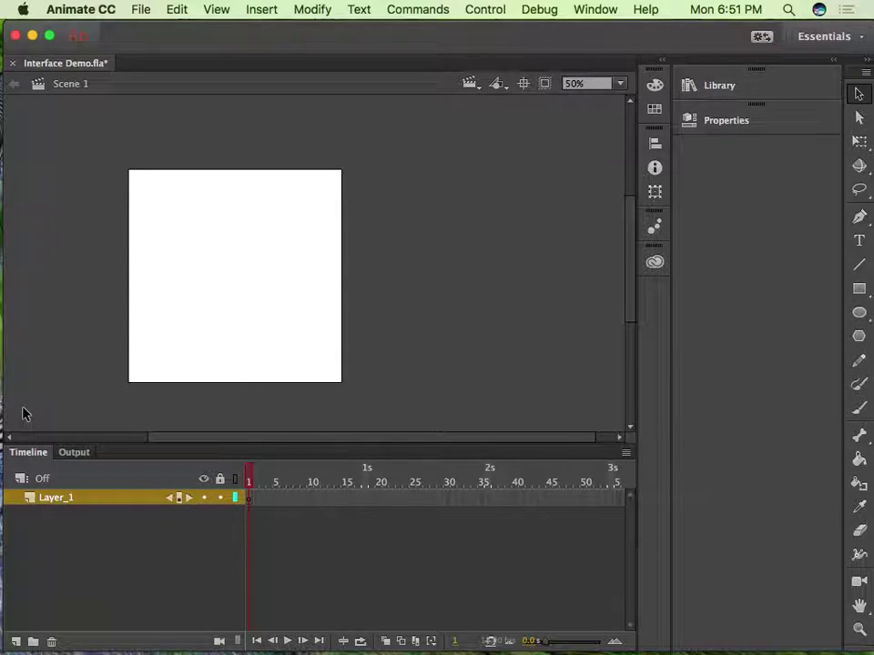
Rename the timeline layer Layer_1 to 'Background'.
double_click(70, 499)
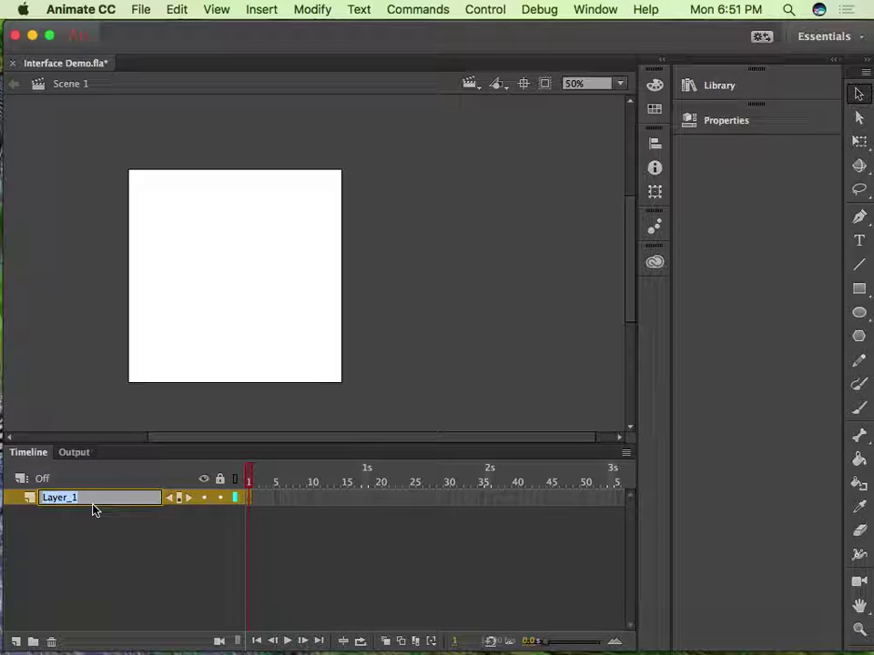
type("Background")
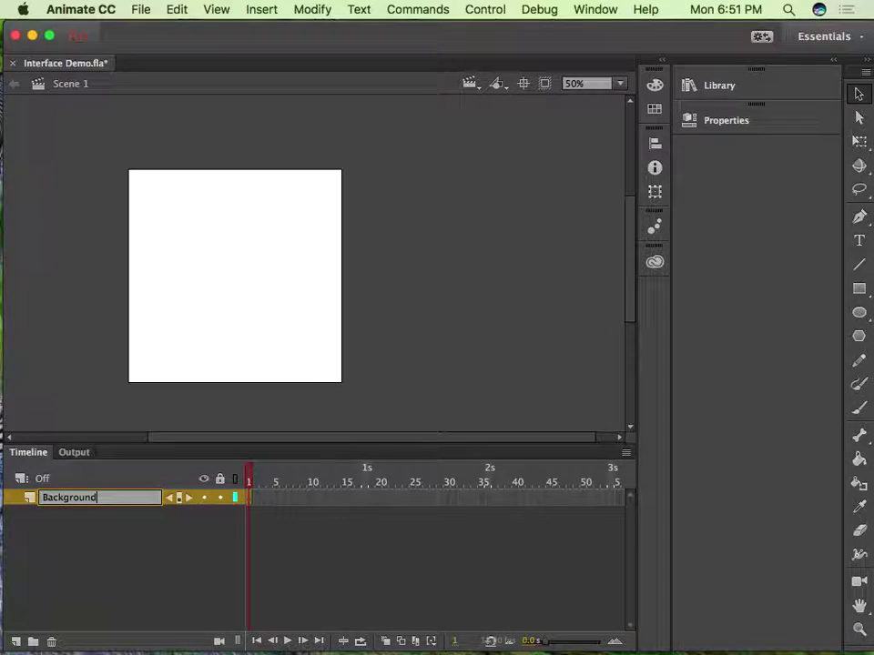
key("Return")
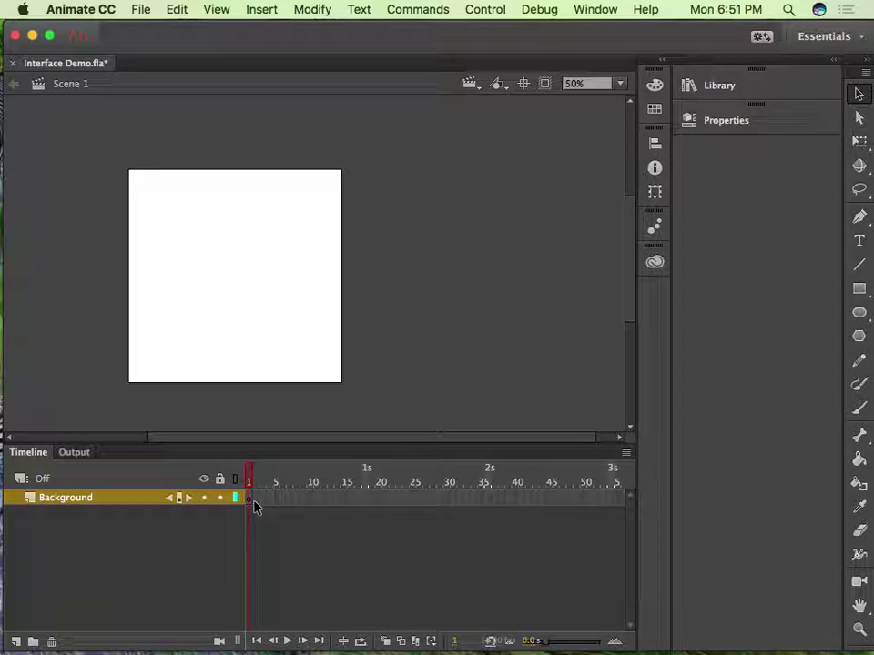
Insert frames on the Background layer through frame 20, then return the playhead to frame 1.
right_click(384, 497)
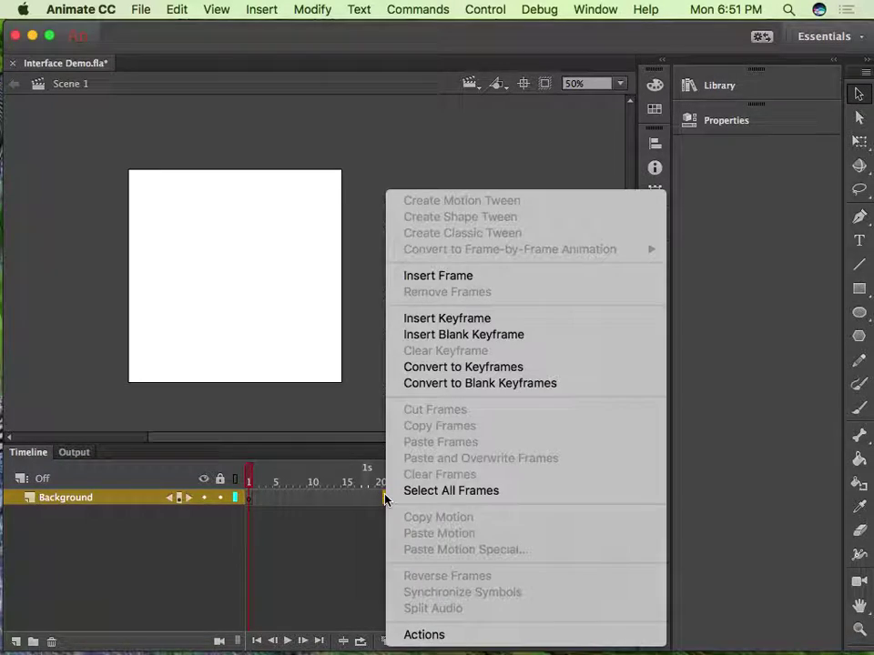
left_click(473, 276)
left_click(276, 497)
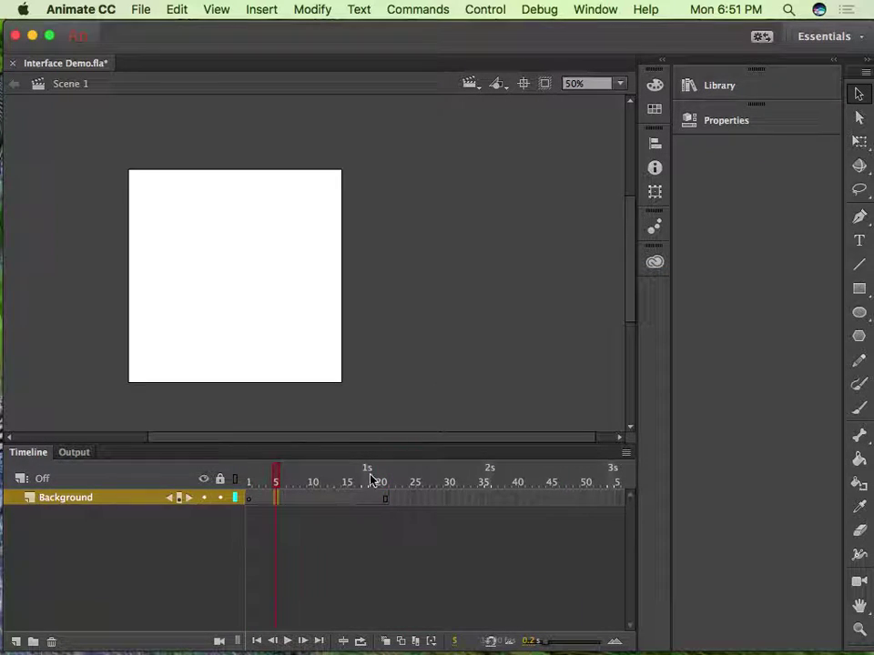
left_click(387, 500)
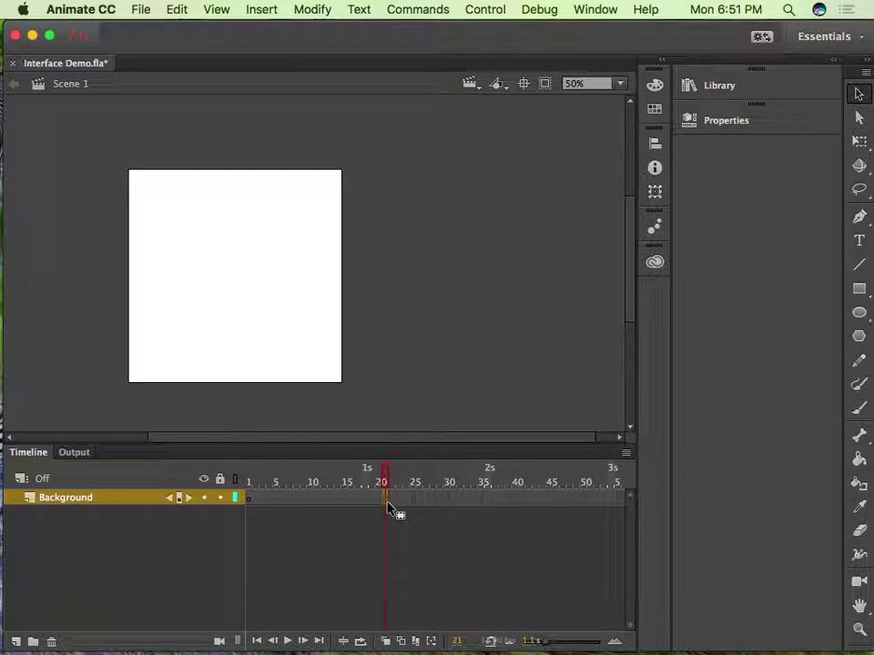
right_click(388, 507)
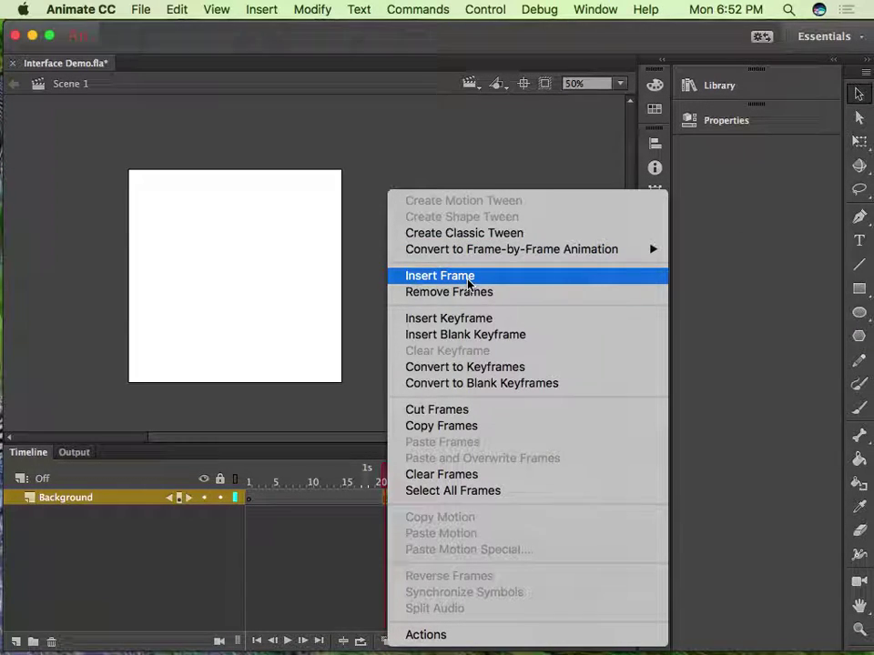
left_click(357, 459)
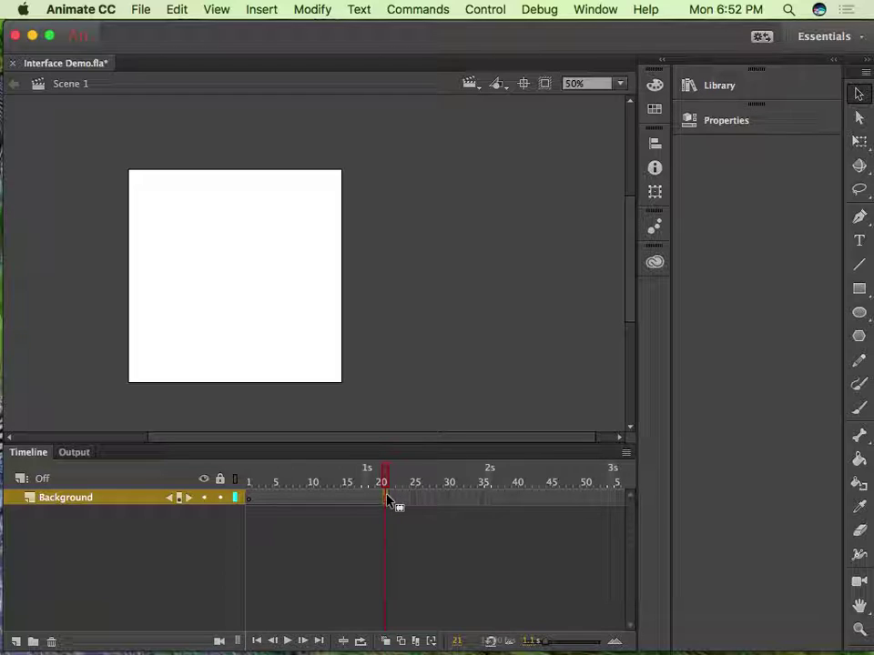
mouse_move(386, 478)
left_mouse_down()
mouse_move(268, 481)
mouse_move(387, 470)
left_mouse_up()
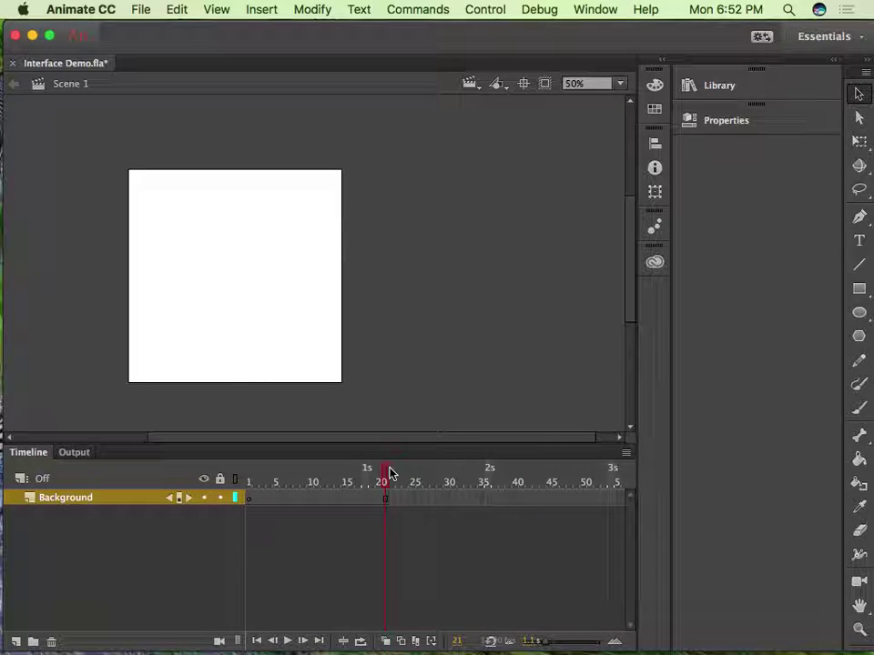
mouse_move(393, 474)
left_mouse_down()
mouse_move(368, 472)
mouse_move(378, 473)
left_mouse_up()
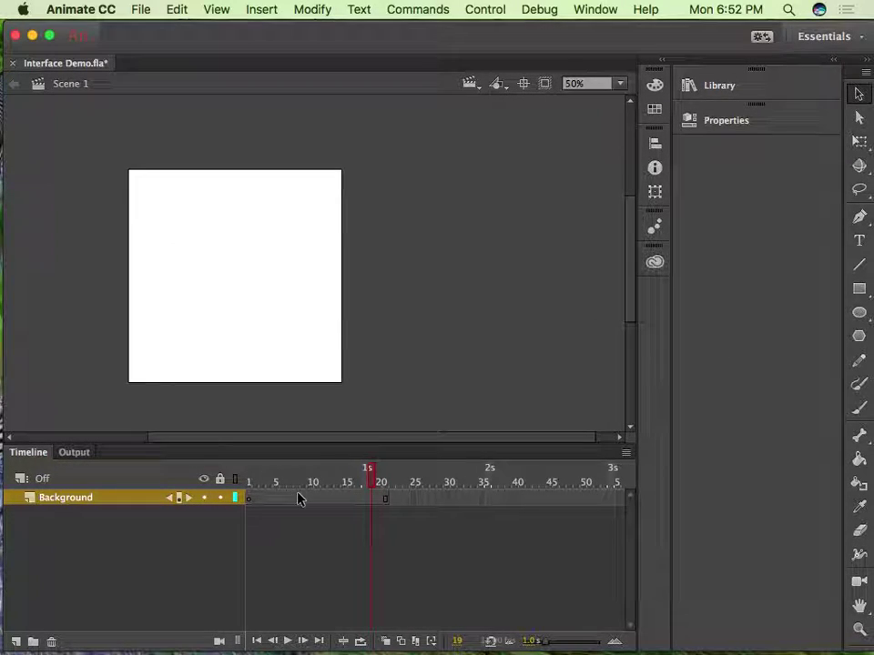
left_click(254, 502)
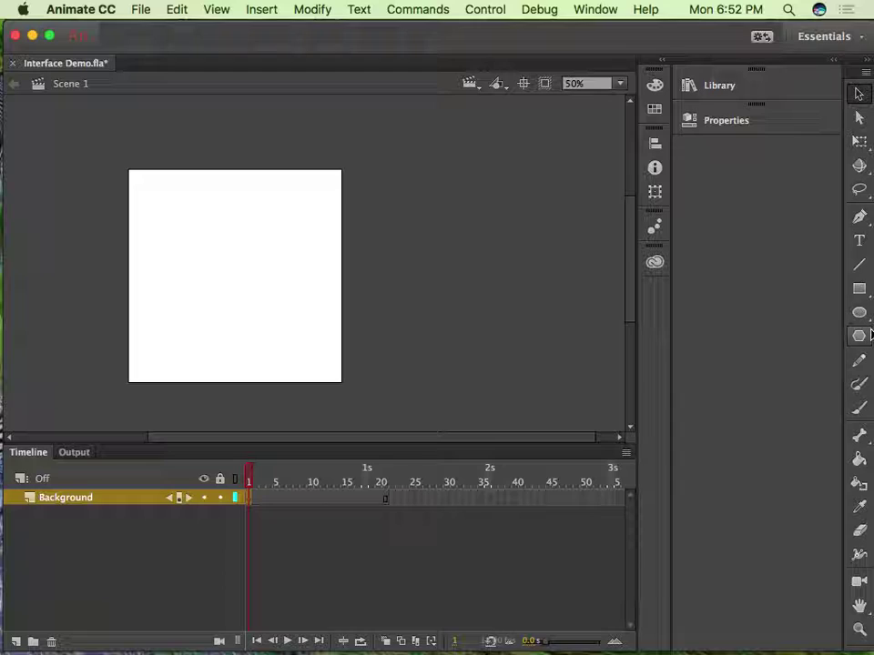
Set the Rectangle tool to no stroke and #2b2e73 fill, and draw a square at the stage's upper left.
left_click_drag(858, 289, 829, 287)
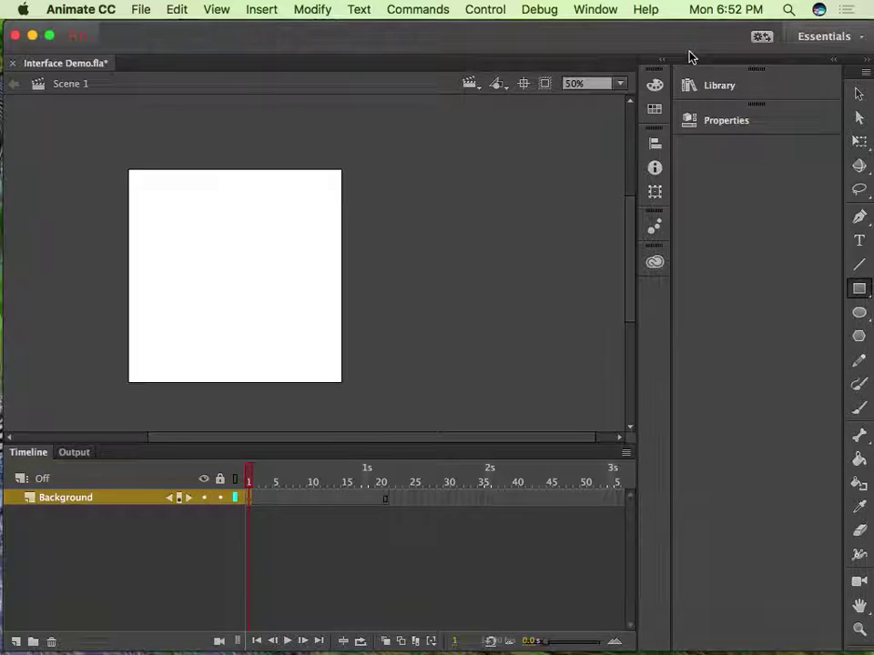
left_click(731, 122)
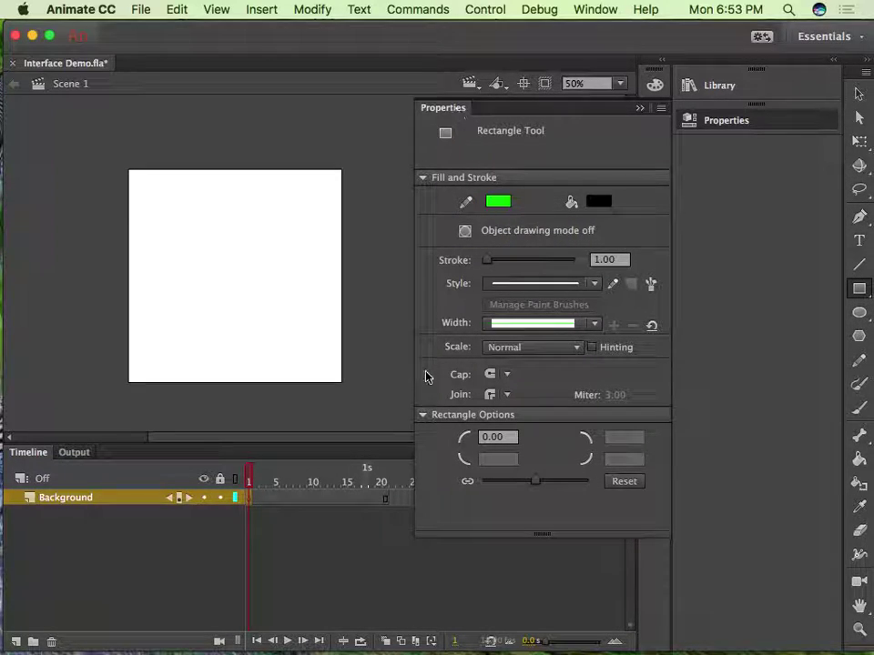
left_click(498, 201)
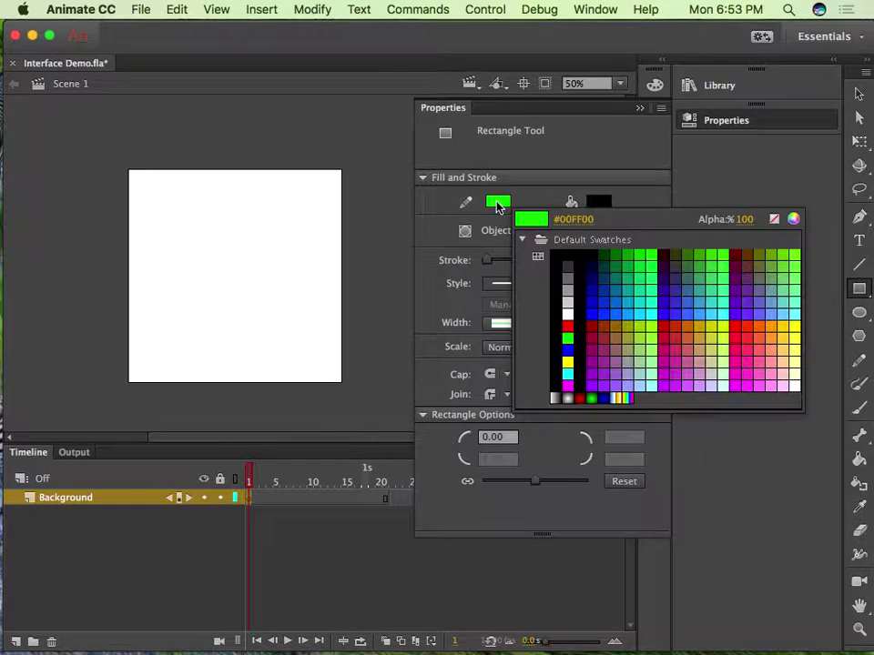
left_click(774, 220)
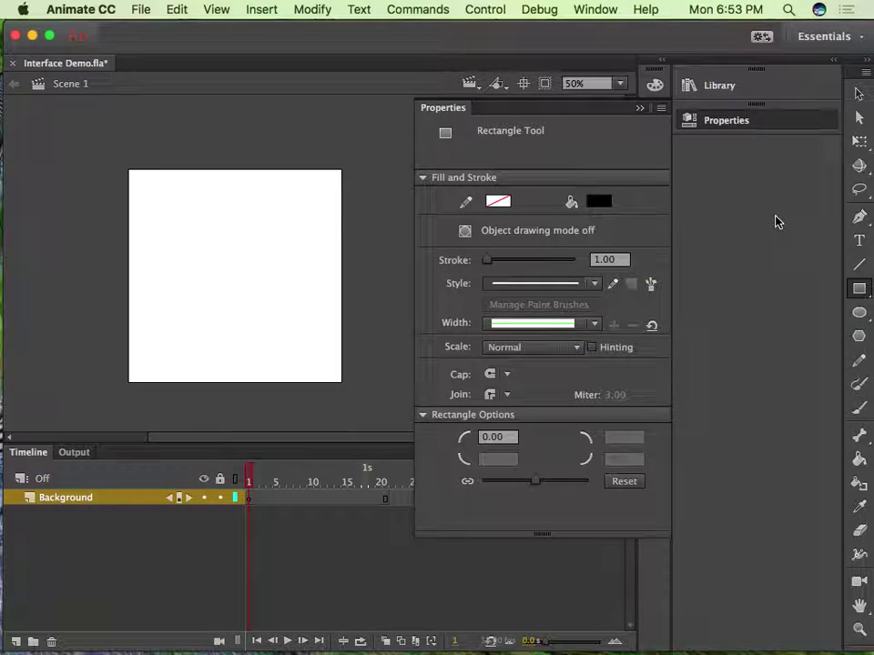
left_click(599, 201)
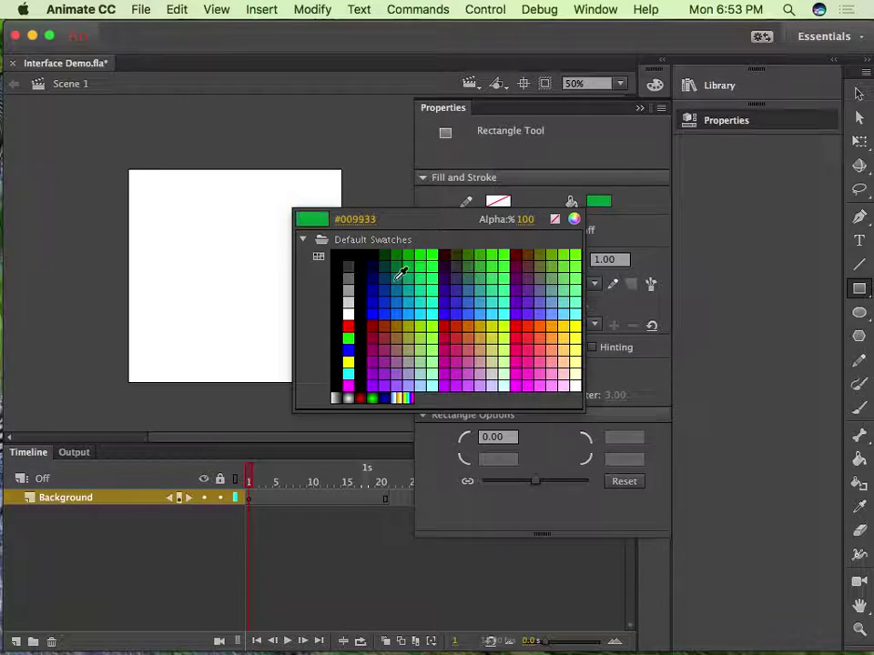
left_click(359, 218)
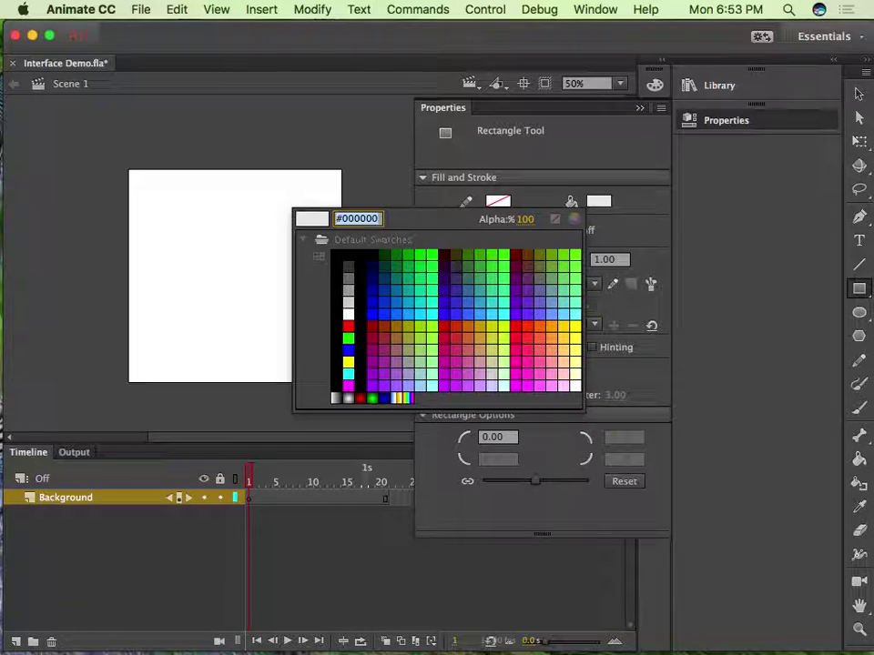
type("#2b")
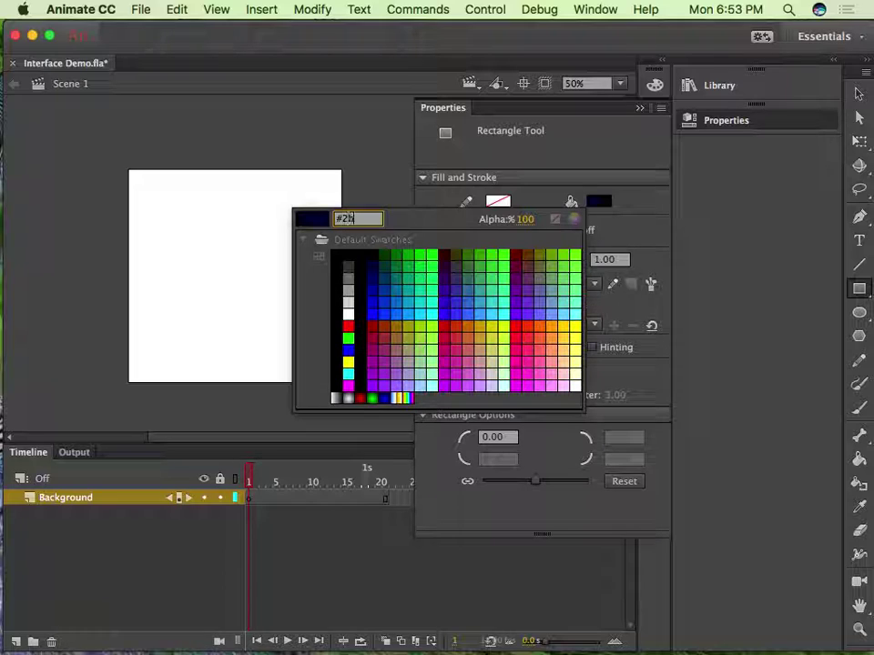
type("2e73")
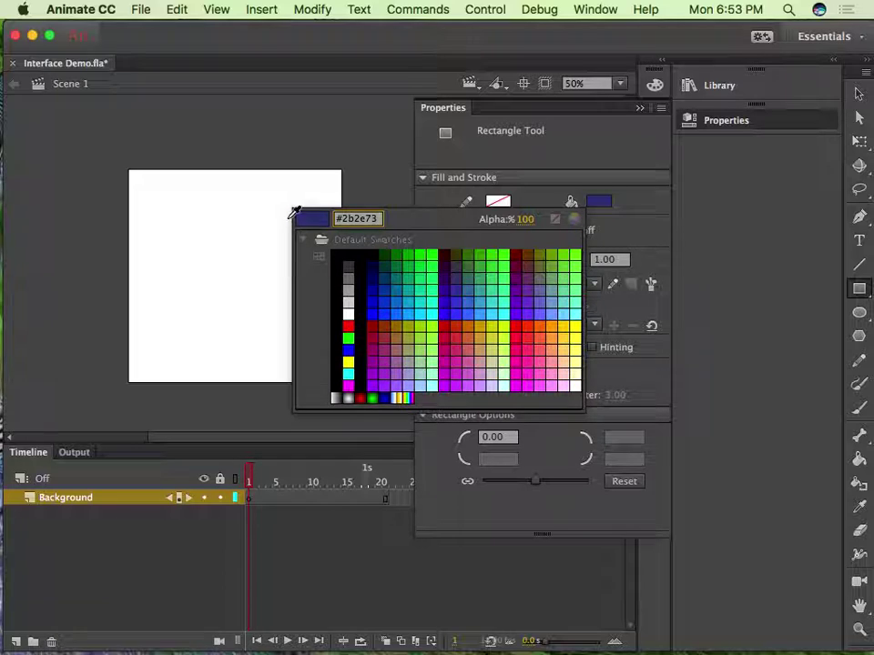
key("Return")
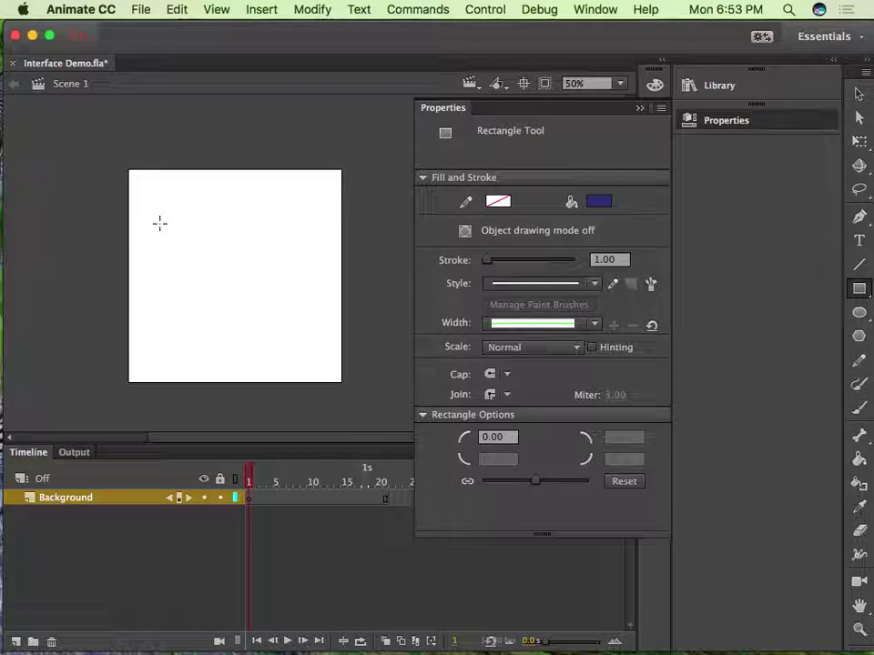
left_click_drag(161, 221, 300, 359)
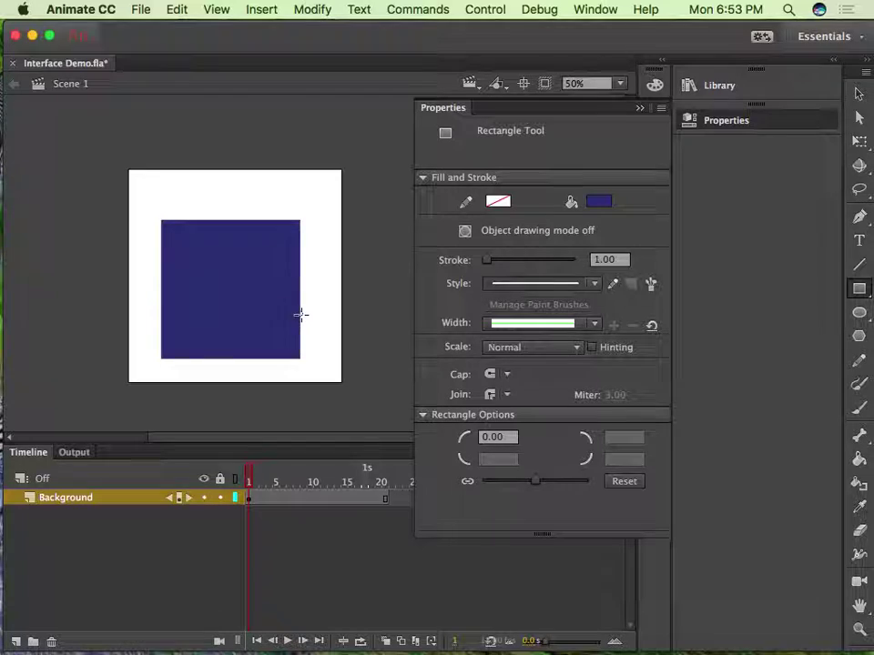
left_click_drag(300, 315, 264, 299)
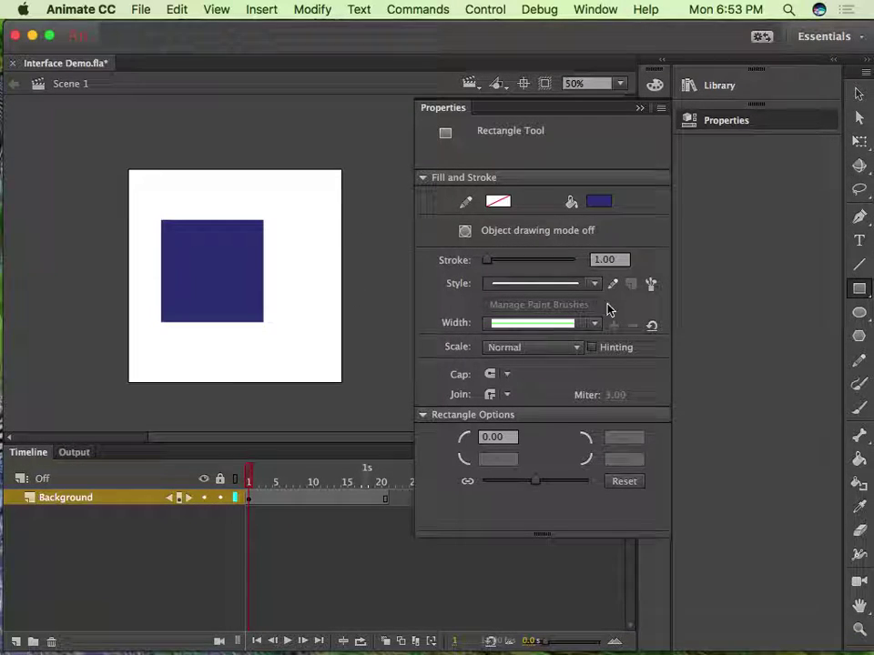
left_click(641, 107)
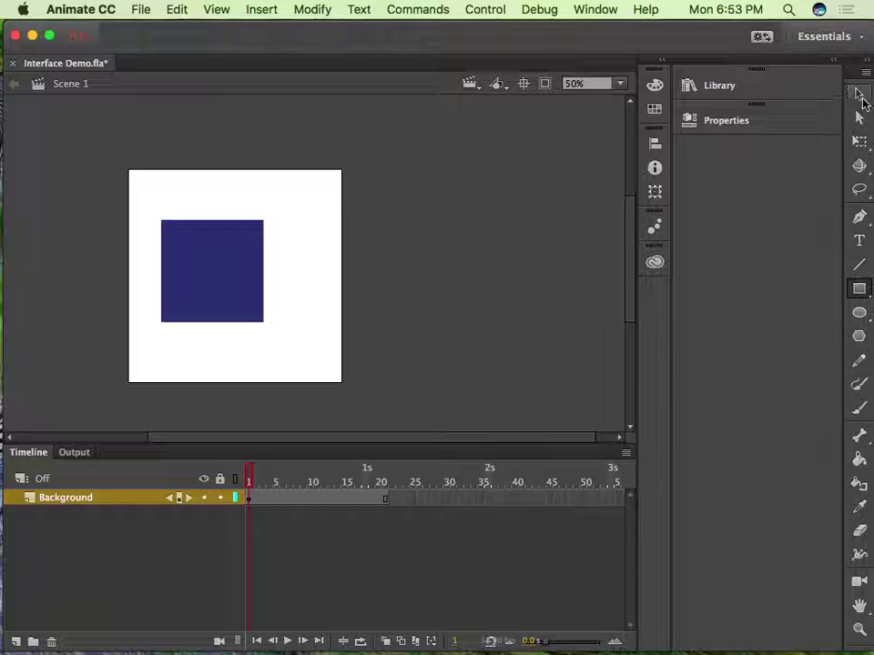
left_click(859, 96)
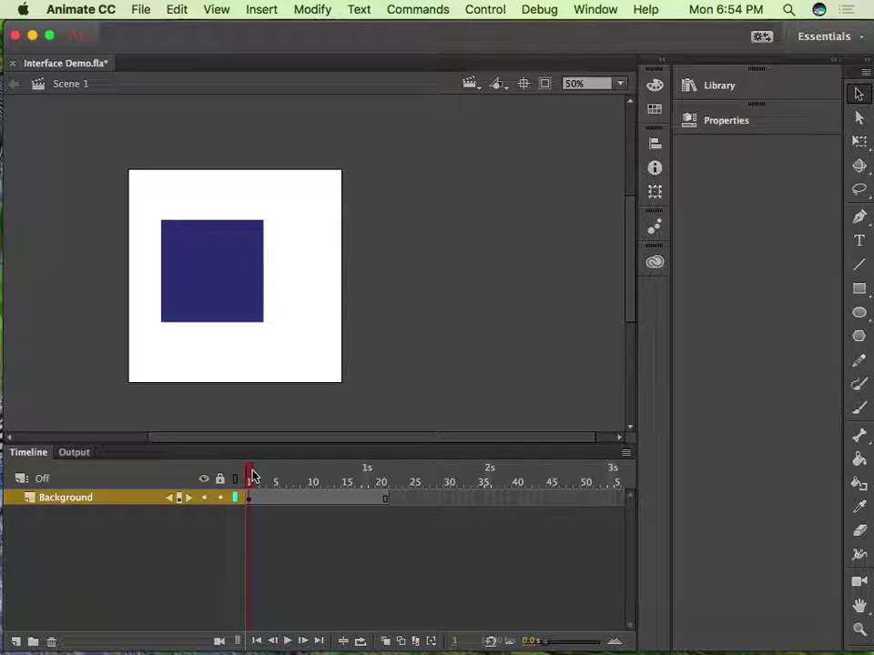
left_click_drag(252, 476, 272, 483)
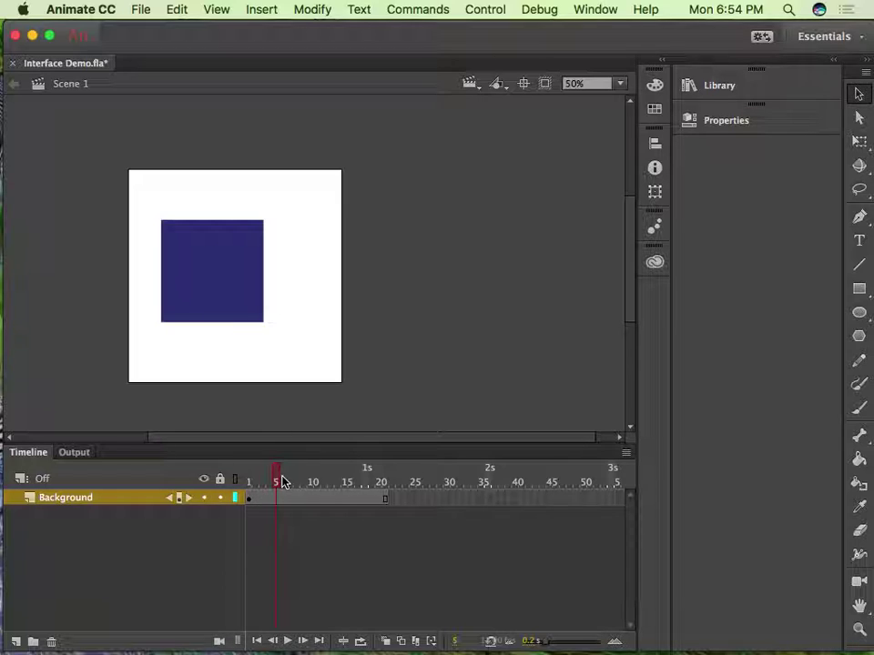
left_click_drag(275, 478, 385, 467)
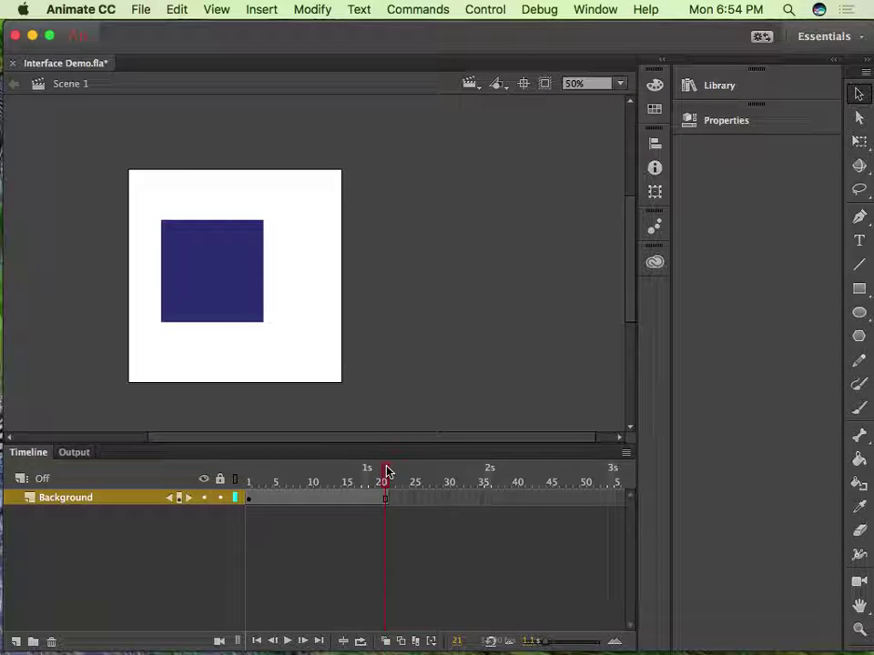
left_click_drag(215, 467, 230, 491)
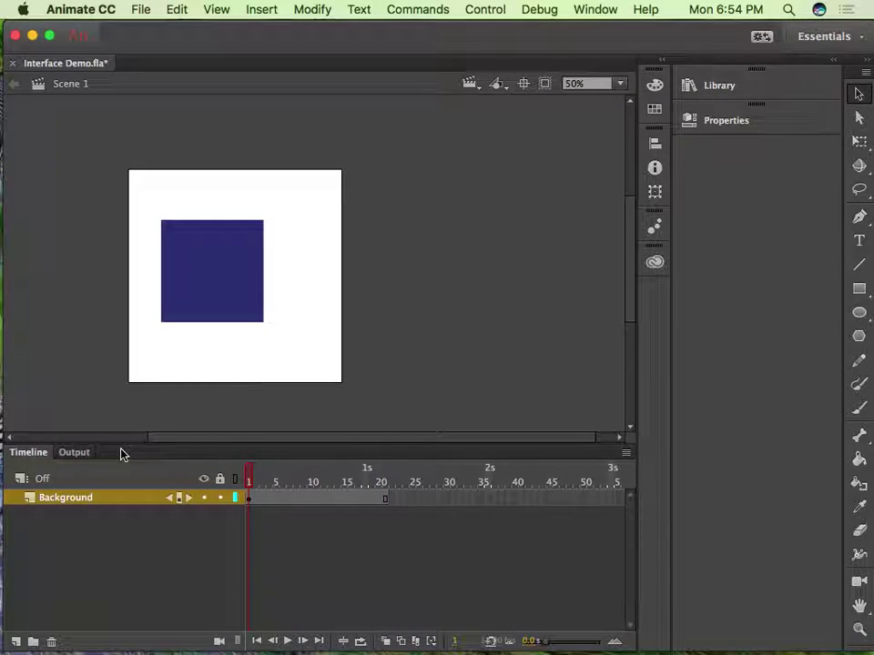
Add an empty Layer_2 above Background, extend it to frame 30, and scrub past frame 20.
left_click(75, 503)
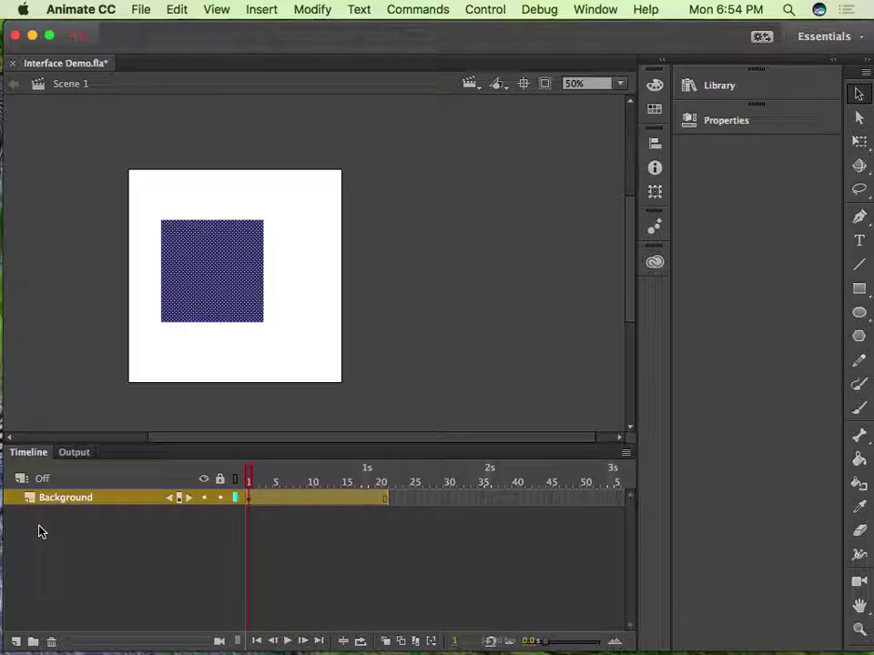
left_click(15, 642)
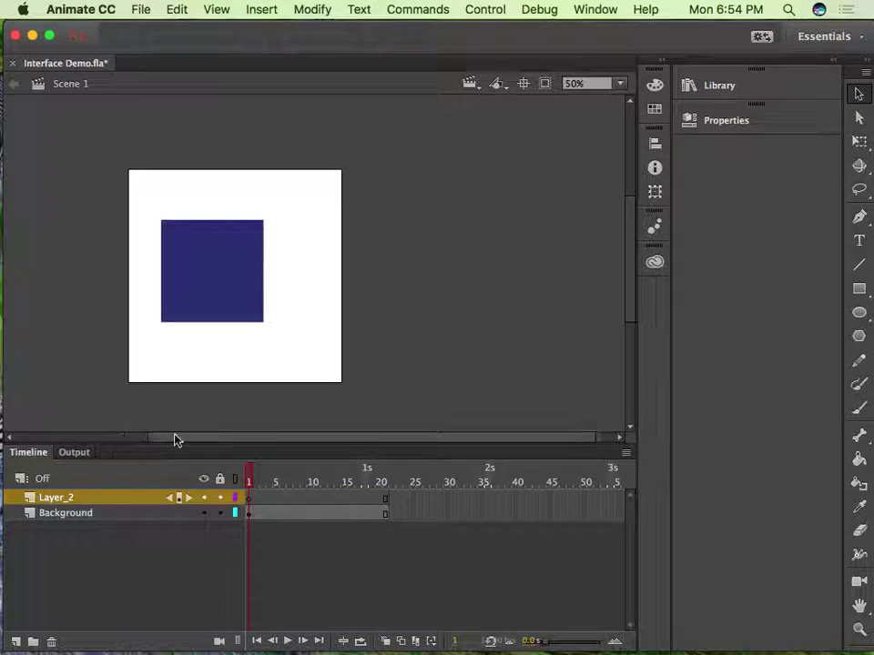
left_click(446, 498)
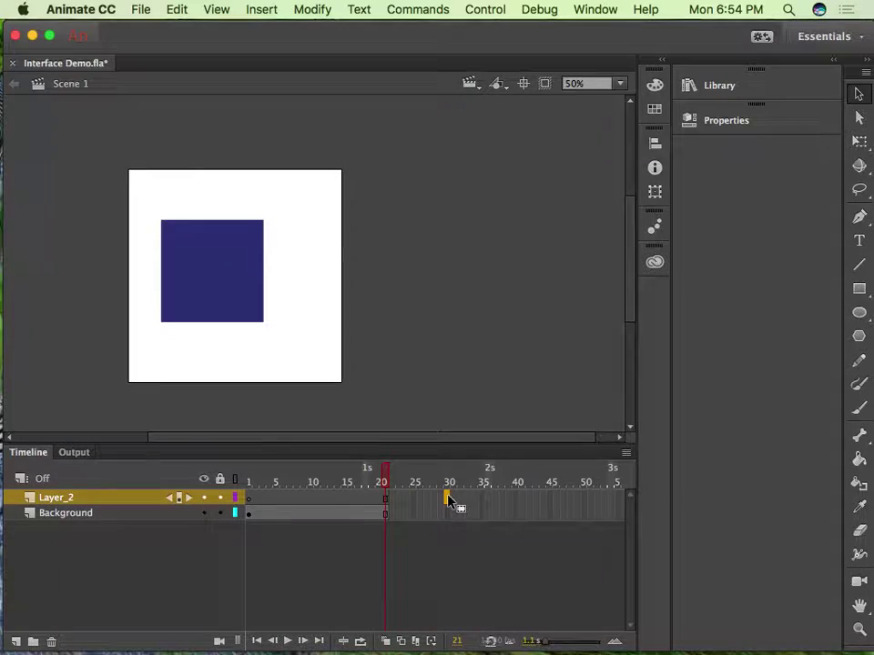
right_click(447, 499)
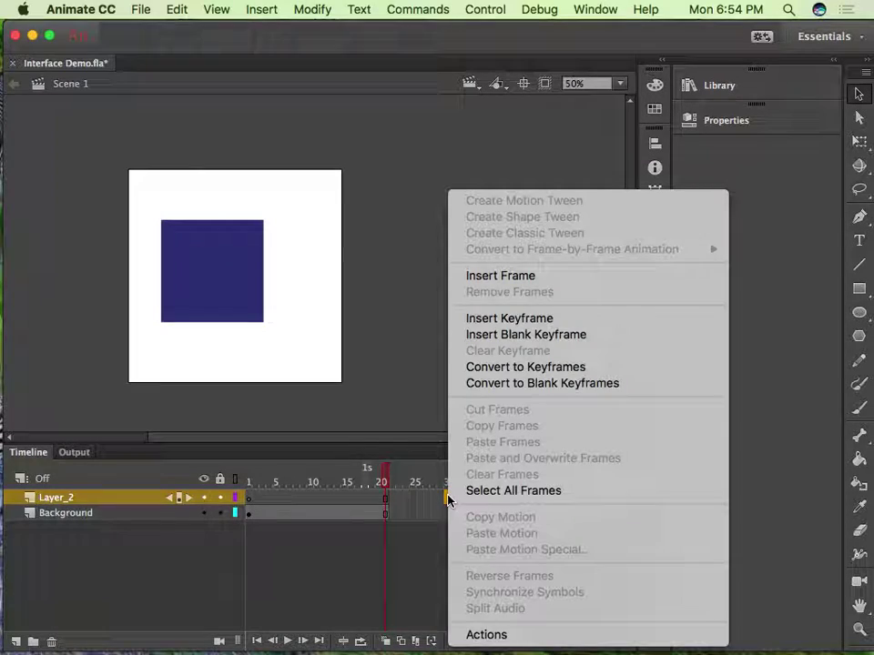
left_click(507, 278)
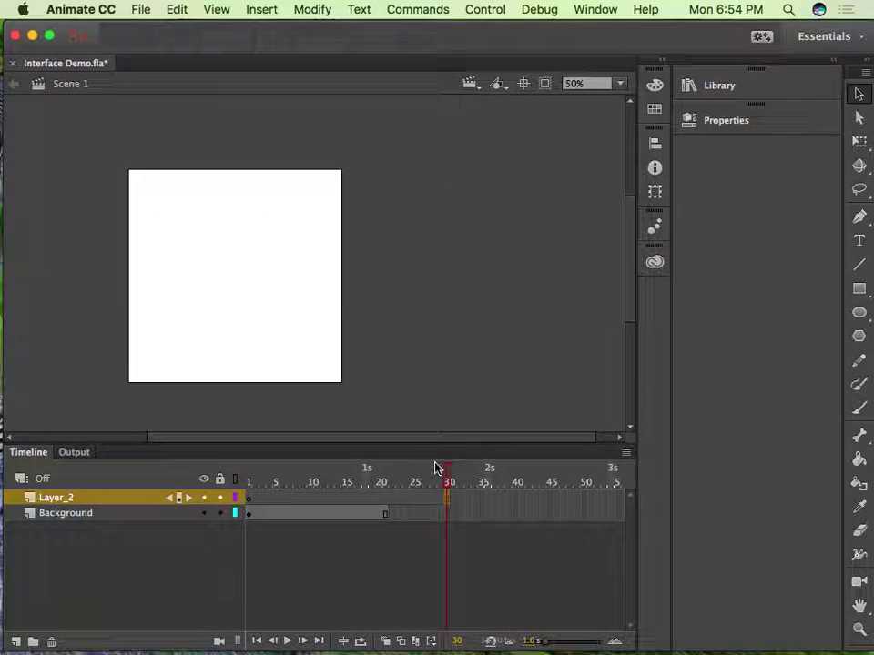
mouse_move(442, 473)
left_mouse_down()
mouse_move(391, 473)
mouse_move(426, 473)
left_mouse_up()
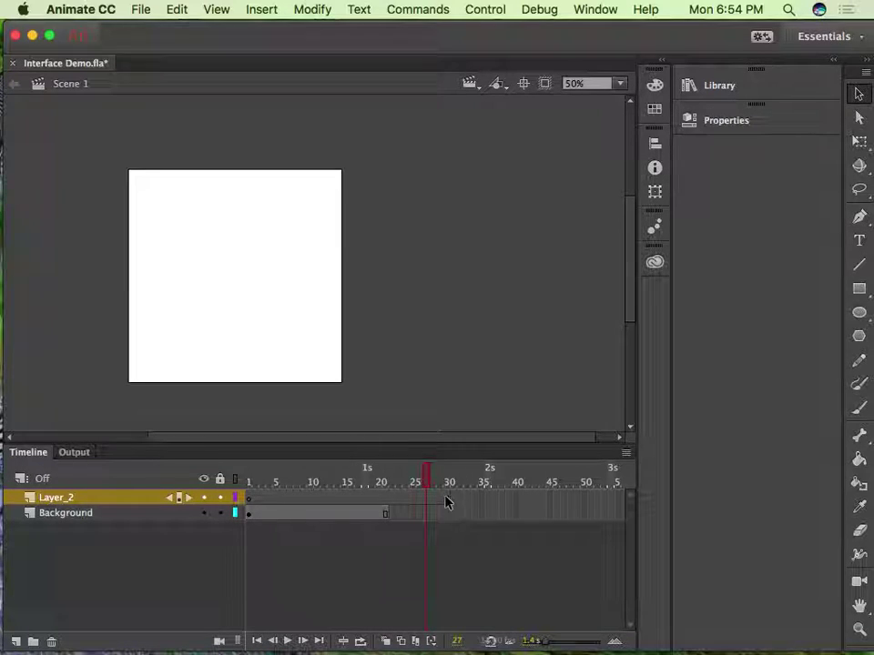
left_click_drag(429, 475, 472, 458)
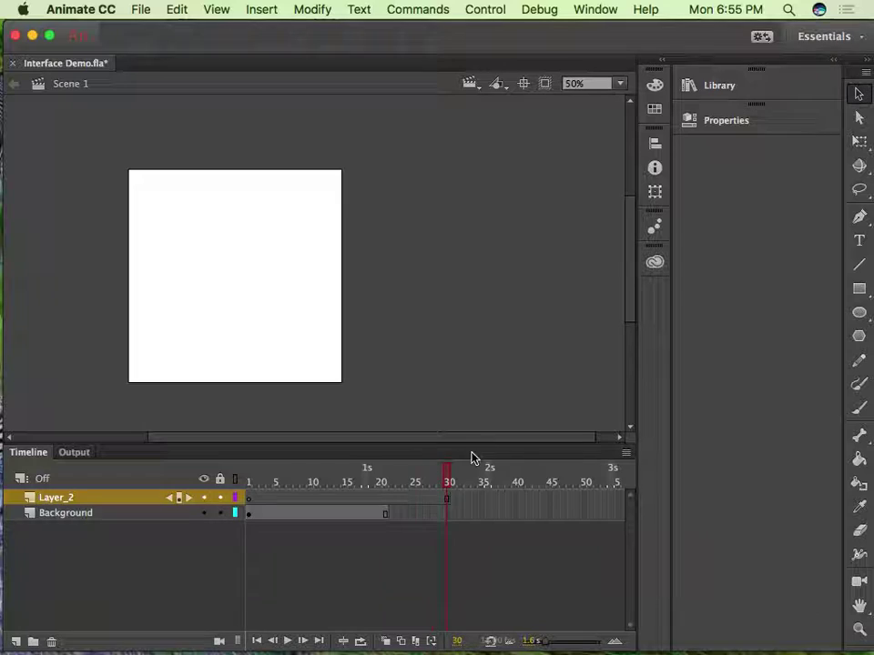
left_click_drag(523, 473, 388, 478)
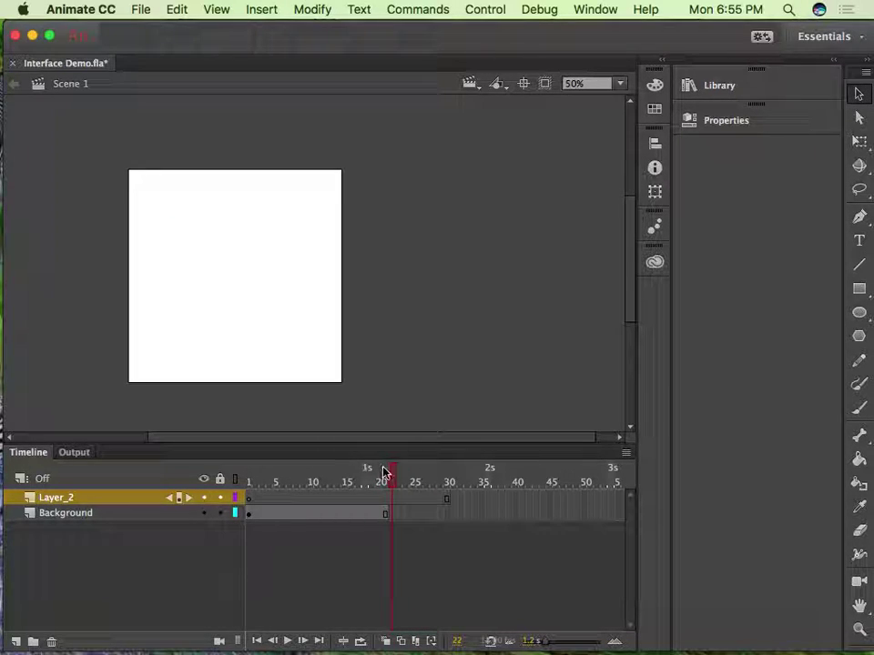
Insert a keyframe at frame 22 on the Background layer.
left_click(249, 474)
left_click_drag(249, 473, 392, 471)
left_click(449, 515)
left_click(392, 473)
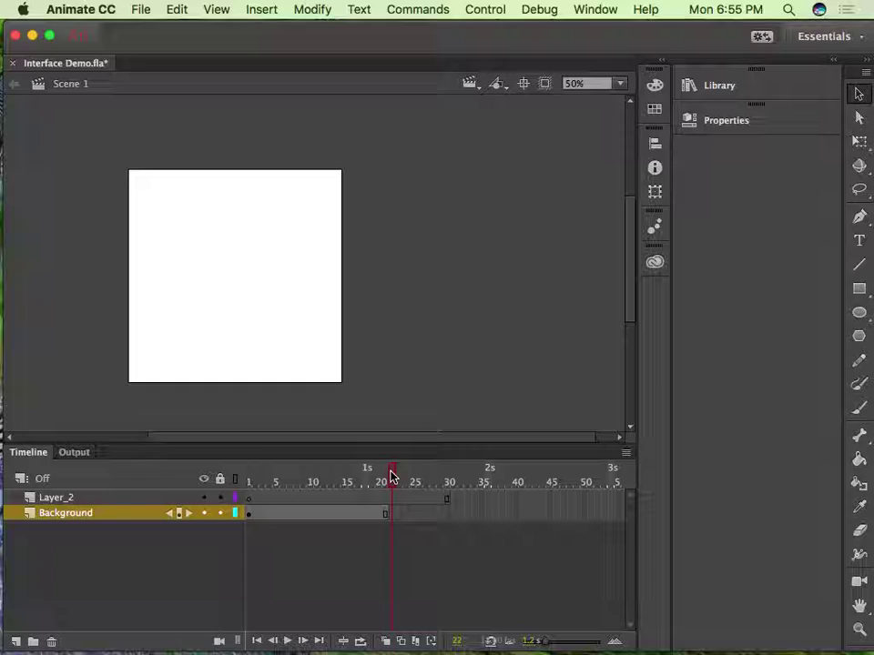
left_click(392, 515)
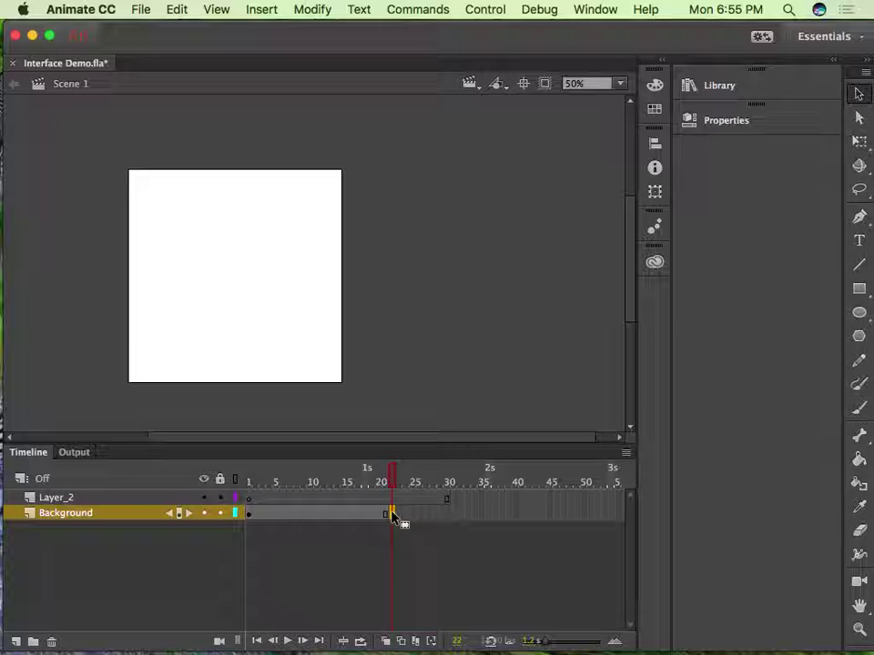
right_click(391, 514)
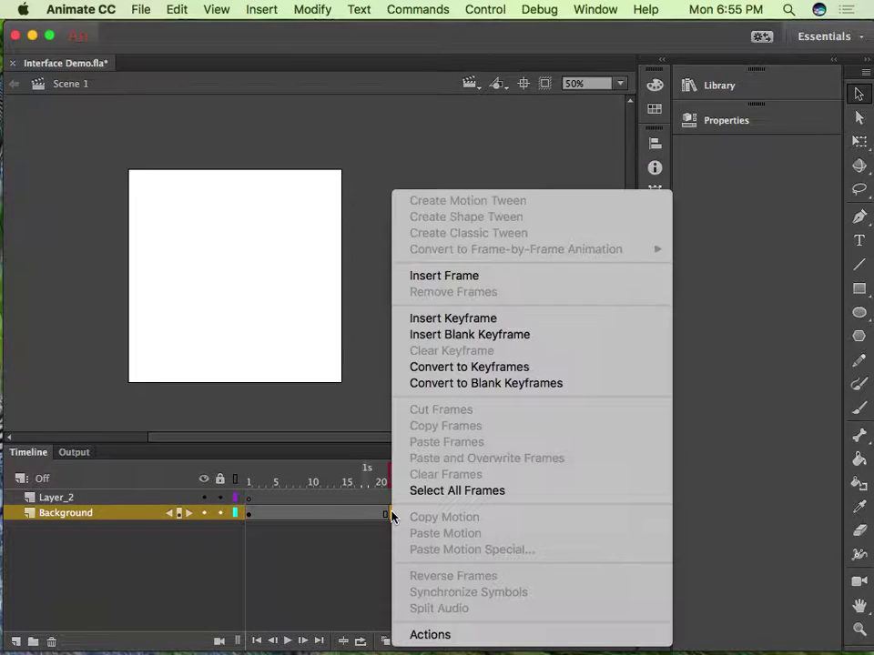
left_click(448, 319)
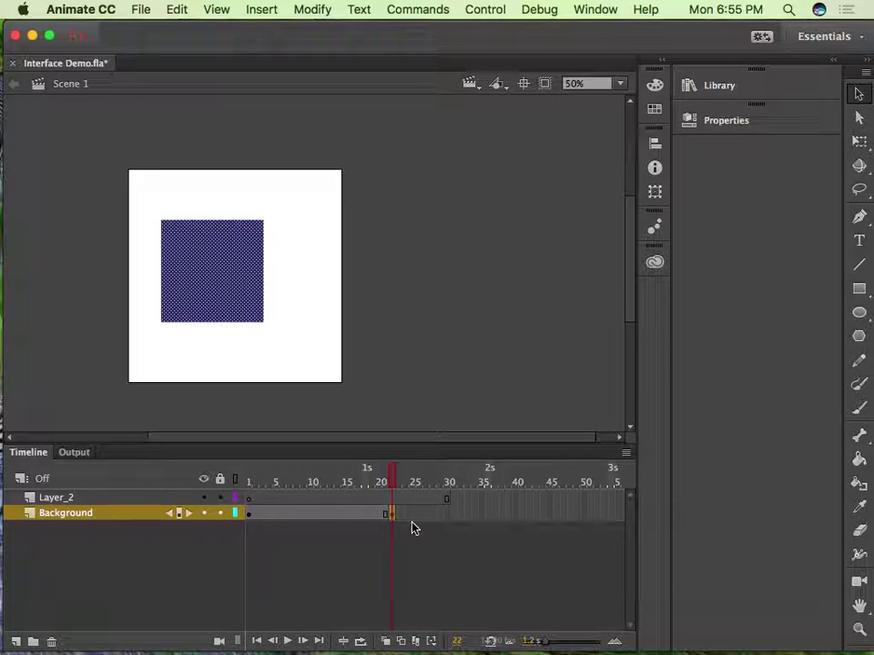
Scrub from frame 17 to 25 to confirm the square now lasts through frame 22.
left_click_drag(393, 474, 367, 473)
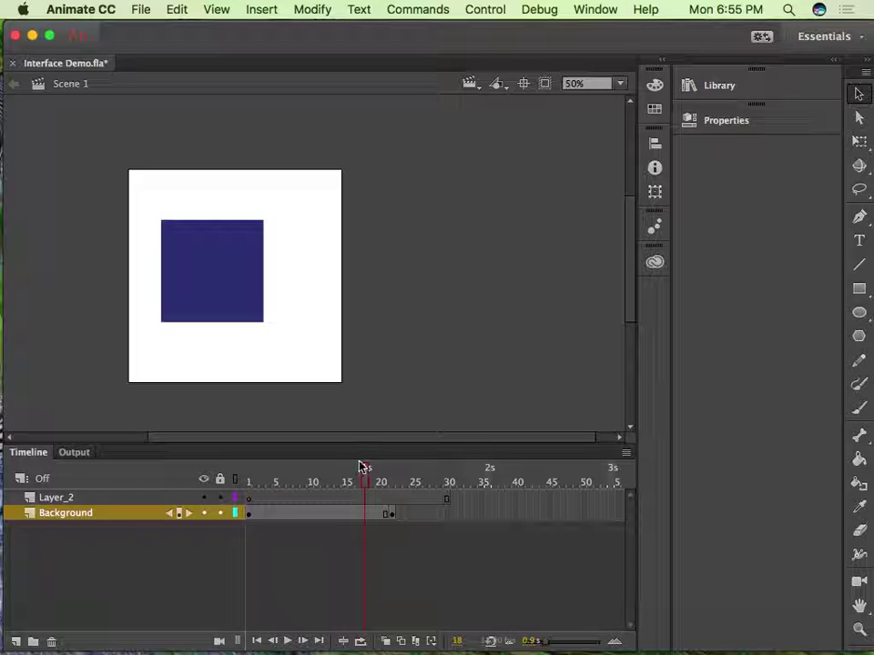
left_click(361, 468)
left_click_drag(362, 475, 396, 456)
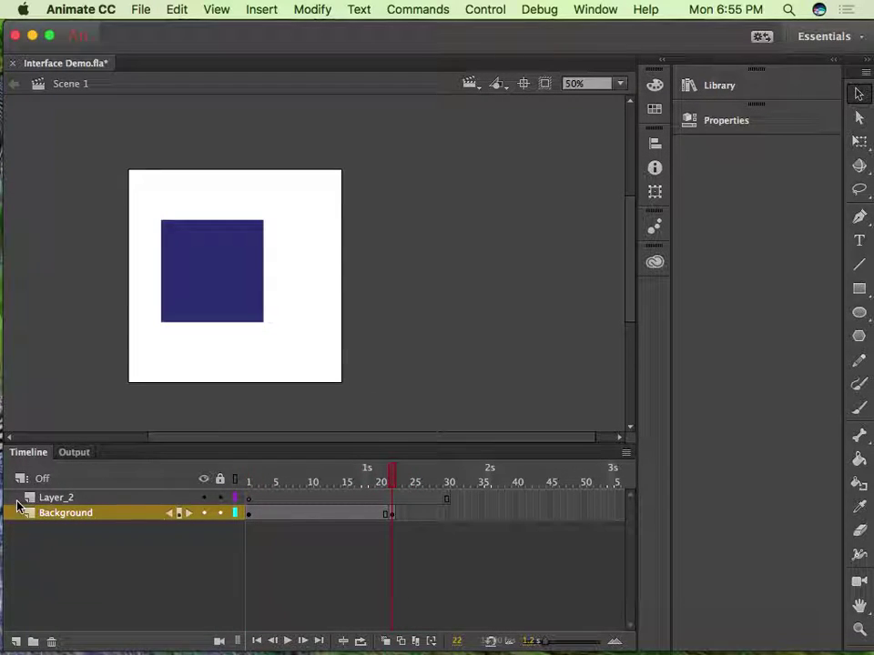
Delete Layer_2, leaving only the Background layer.
left_click(56, 498)
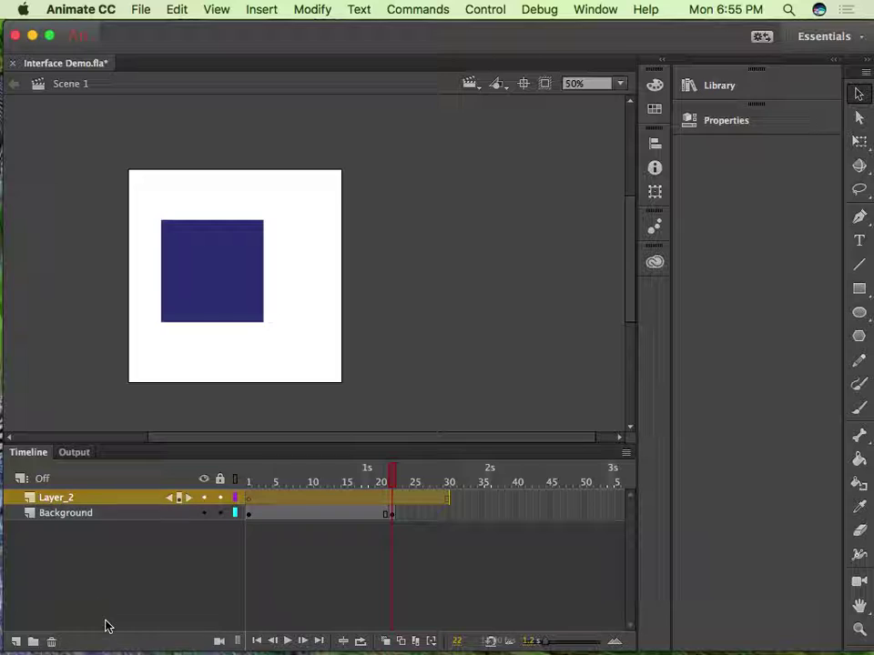
left_click(52, 642)
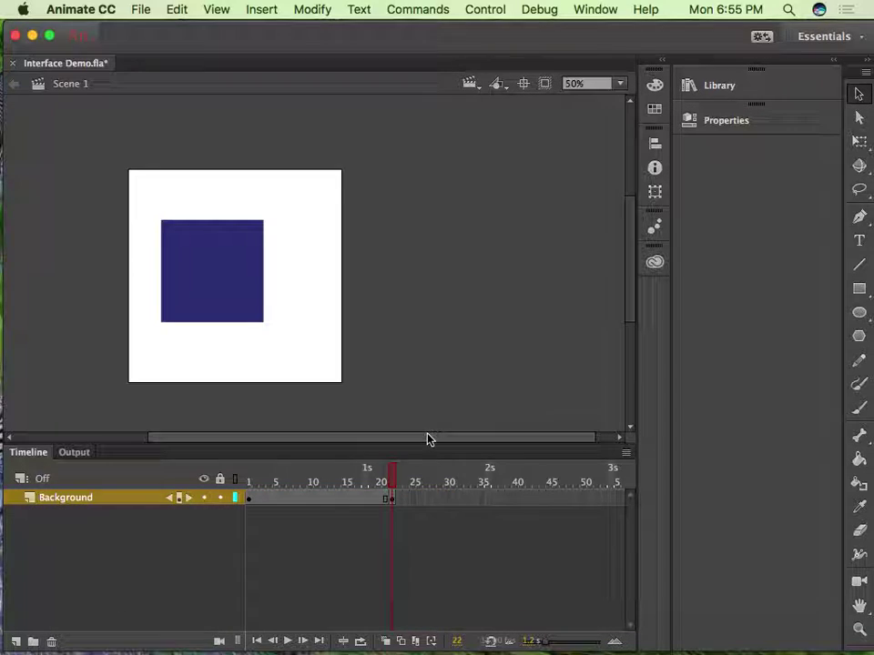
left_click_drag(390, 475, 393, 469)
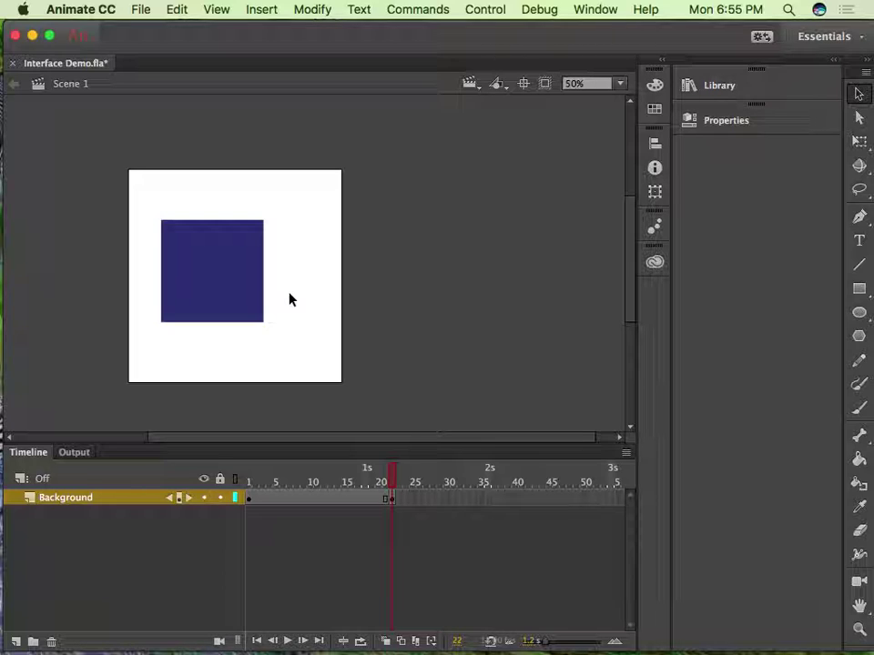
Reframe the stage and move the playhead to frame 21.
scroll(271, 311, "left", 5)
scroll(271, 311, "up", 2)
scroll(263, 301, "right", 5)
scroll(263, 300, "down", 1)
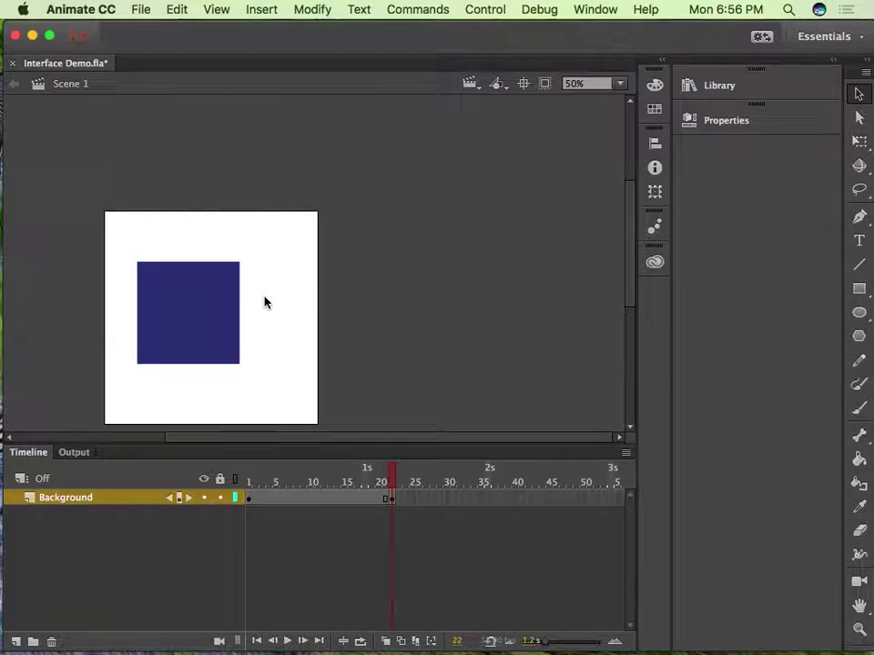
scroll(264, 302, "left", 5)
scroll(265, 300, "right", 3)
scroll(265, 301, "up", 2)
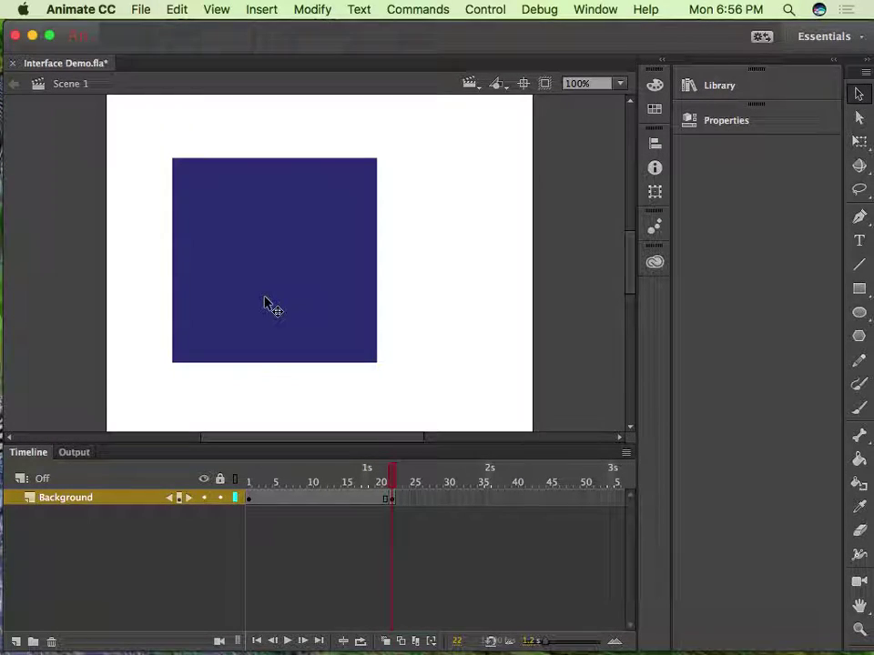
mouse_move(394, 472)
left_mouse_down()
mouse_move(378, 472)
mouse_move(388, 473)
left_mouse_up()
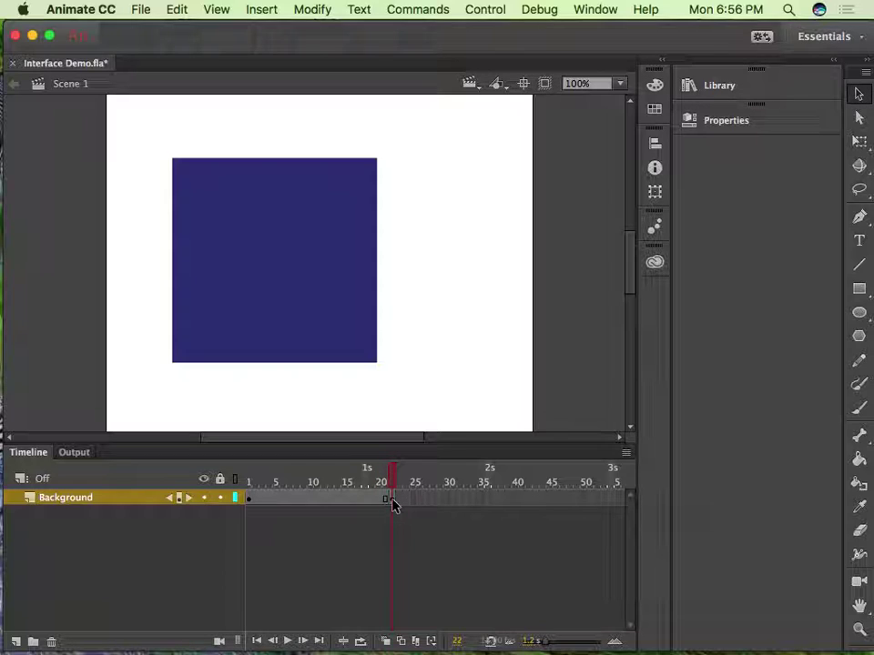
Select the blue square on the Background layer's frame-21/22 keyframe.
left_click(394, 507)
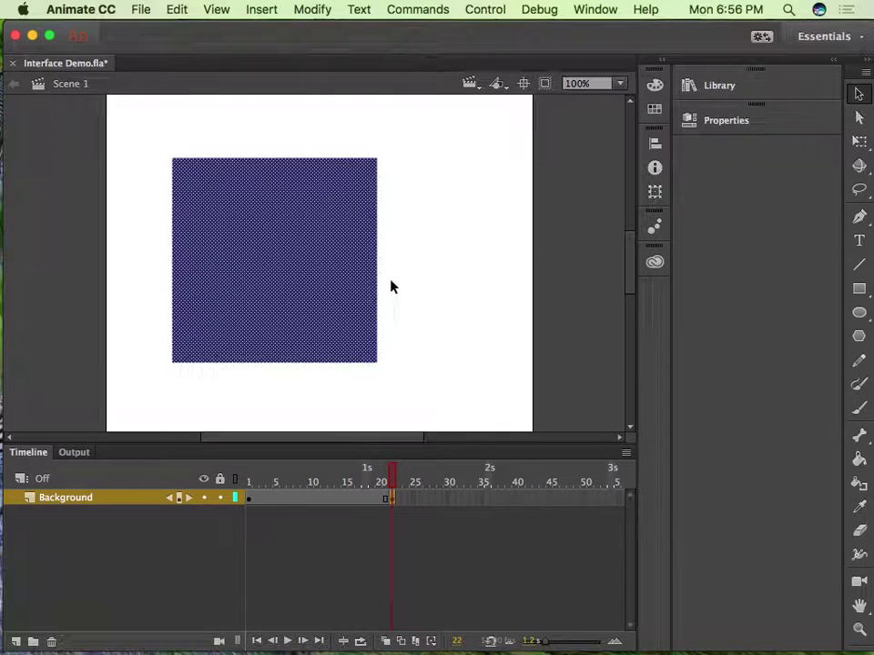
left_click(406, 258)
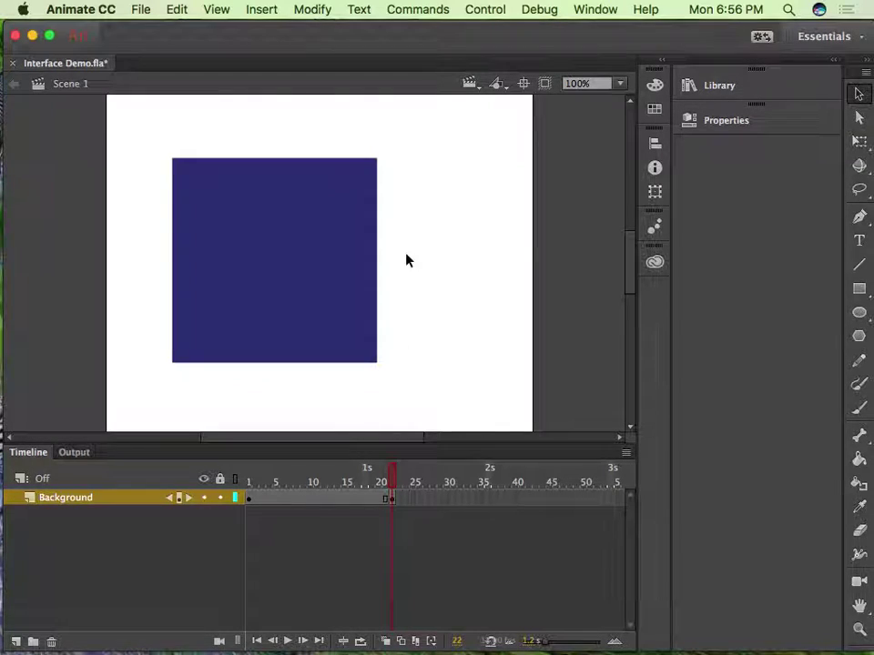
left_click(392, 503)
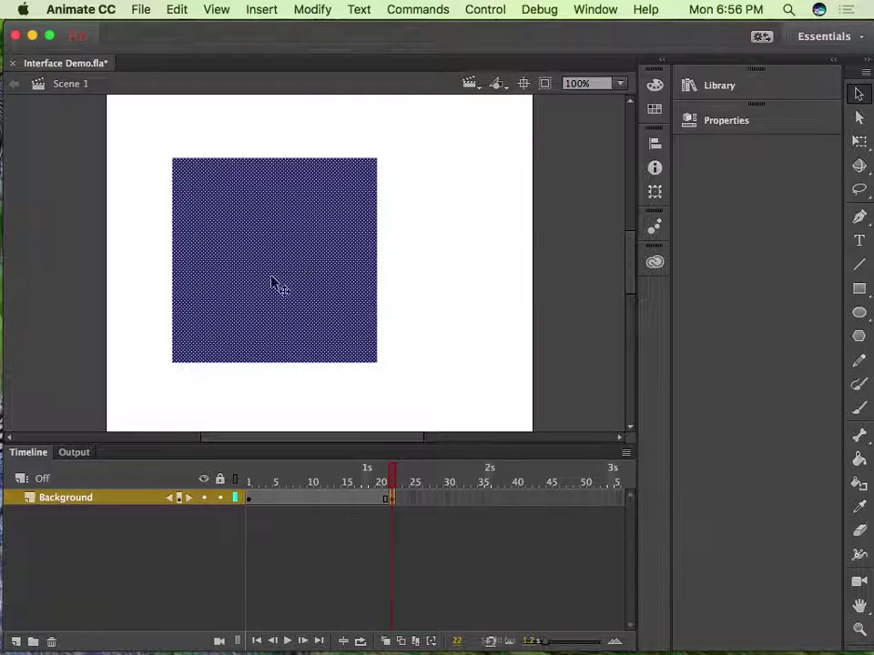
Marquee and delete the square's top-right quarter plus the right and top-left corner pieces.
left_click(412, 243)
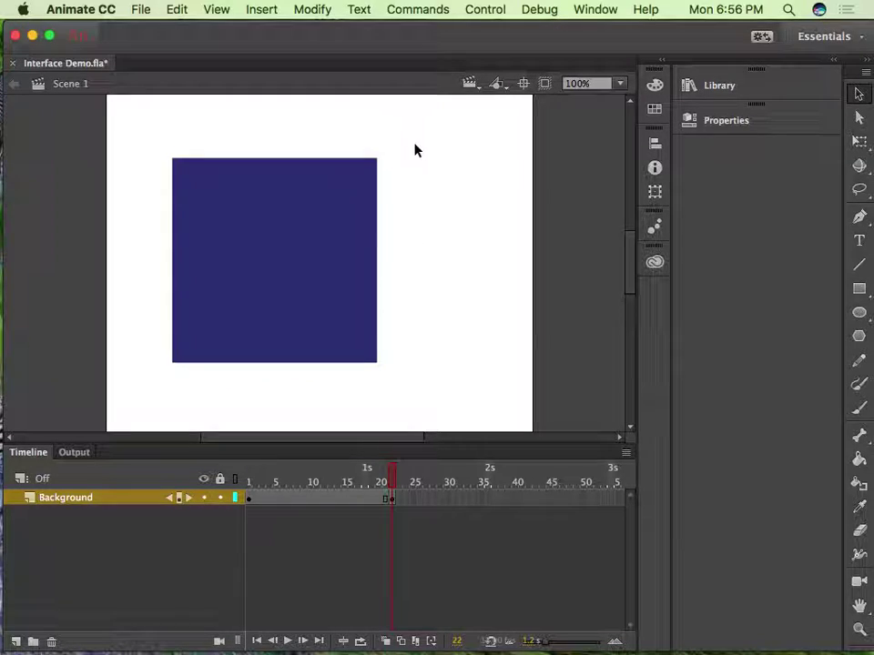
mouse_move(391, 149)
left_mouse_down()
mouse_move(271, 312)
mouse_move(466, 92)
mouse_move(384, 186)
mouse_move(470, 130)
mouse_move(347, 158)
mouse_move(266, 210)
mouse_move(222, 282)
mouse_move(230, 265)
left_mouse_up()
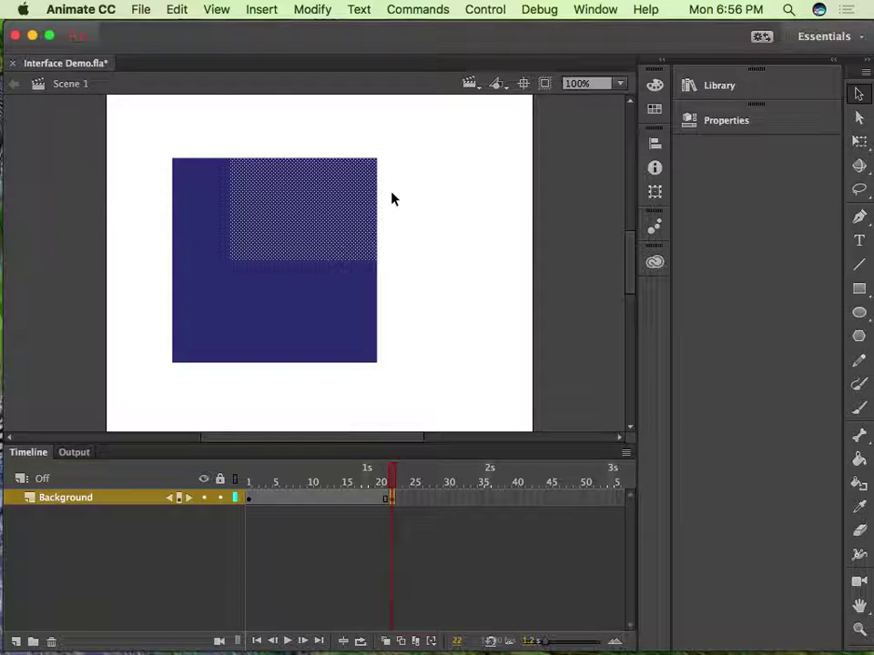
key("Delete")
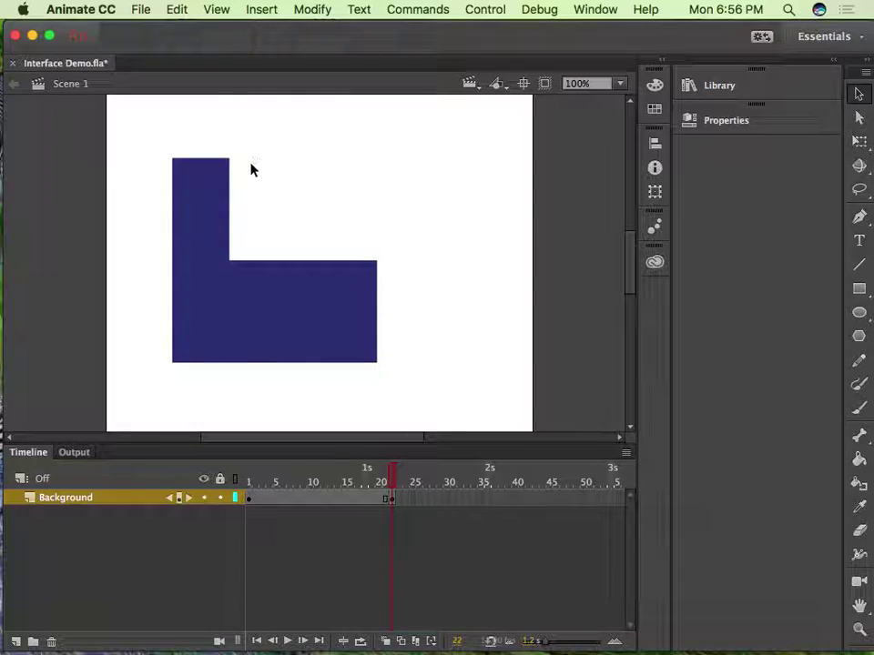
left_click_drag(411, 233, 350, 283)
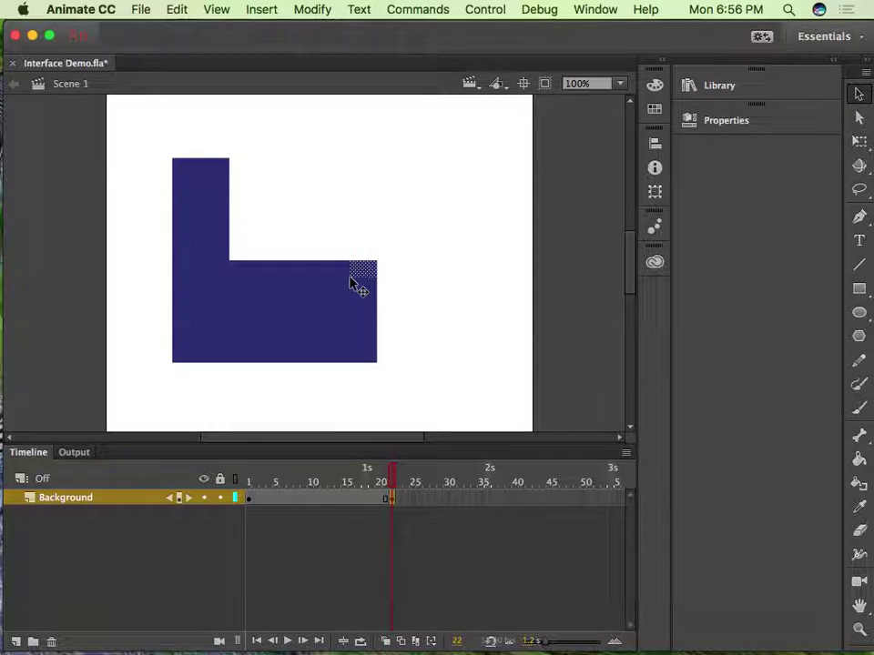
key("Delete")
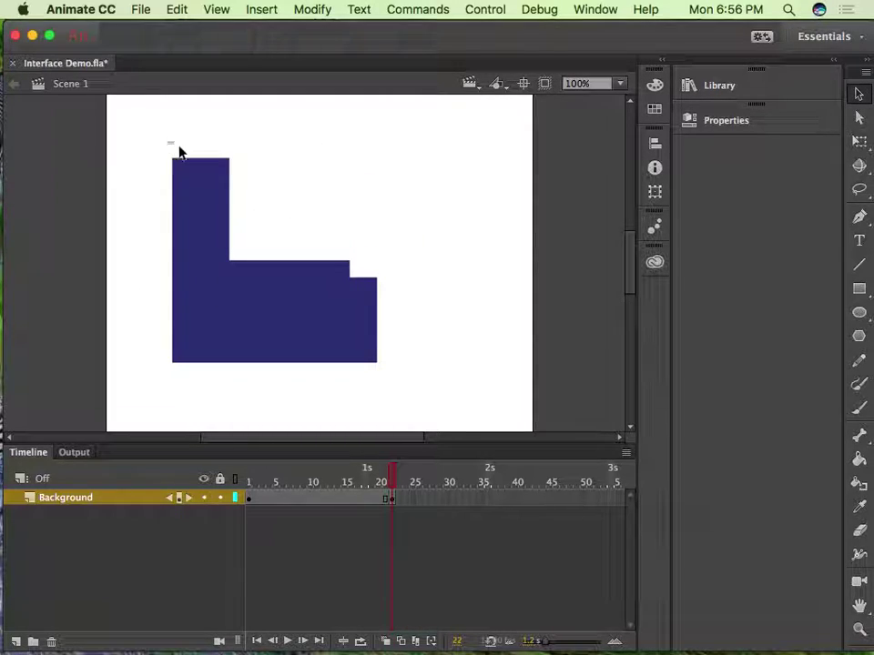
left_click_drag(179, 153, 198, 173)
key("Delete")
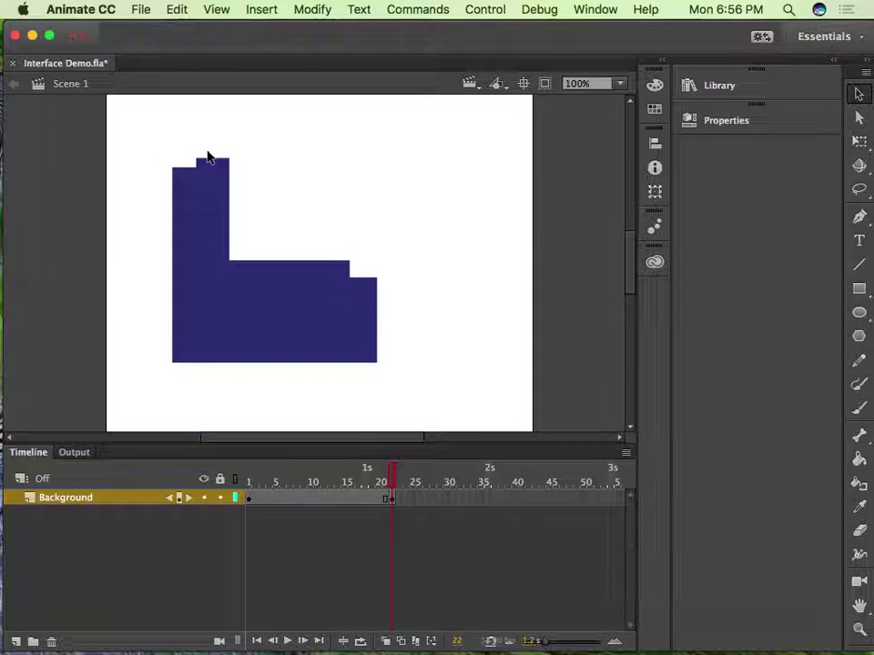
left_click_drag(232, 140, 219, 175)
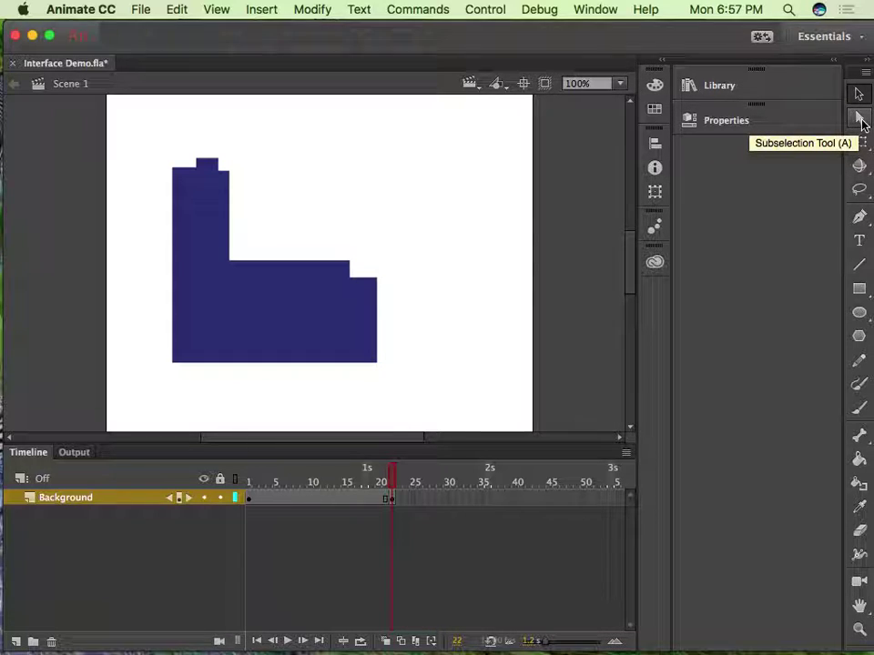
With the Subselection tool, drag the inner corner into a slope and pull the bottom-left corner inward.
left_click(860, 119)
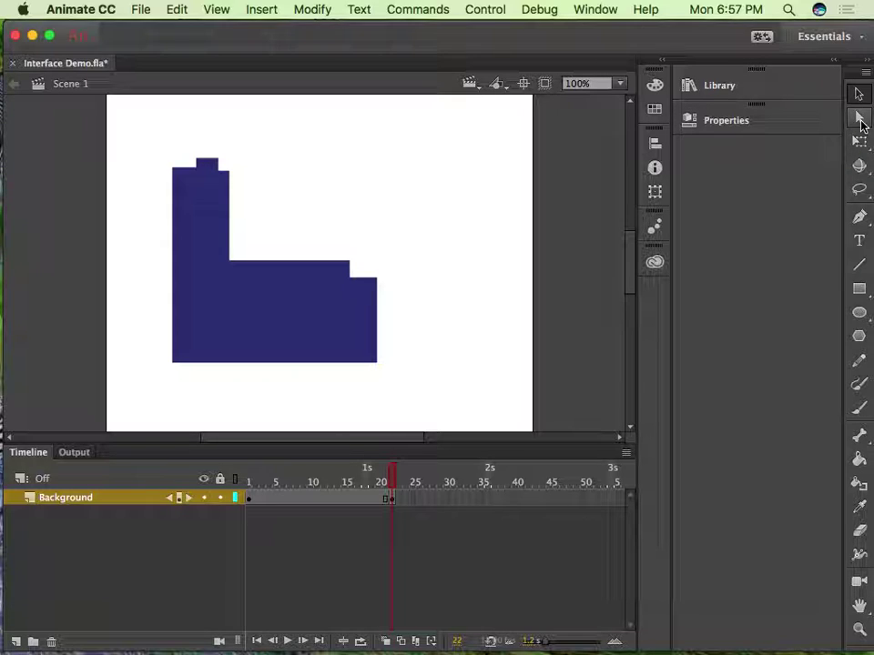
left_click(287, 269)
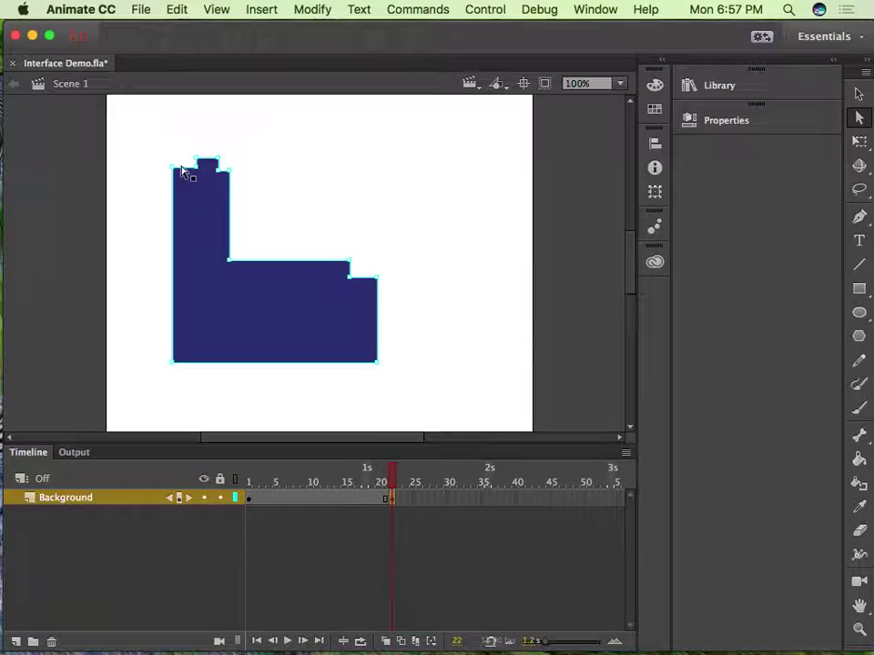
left_click_drag(229, 264, 314, 228)
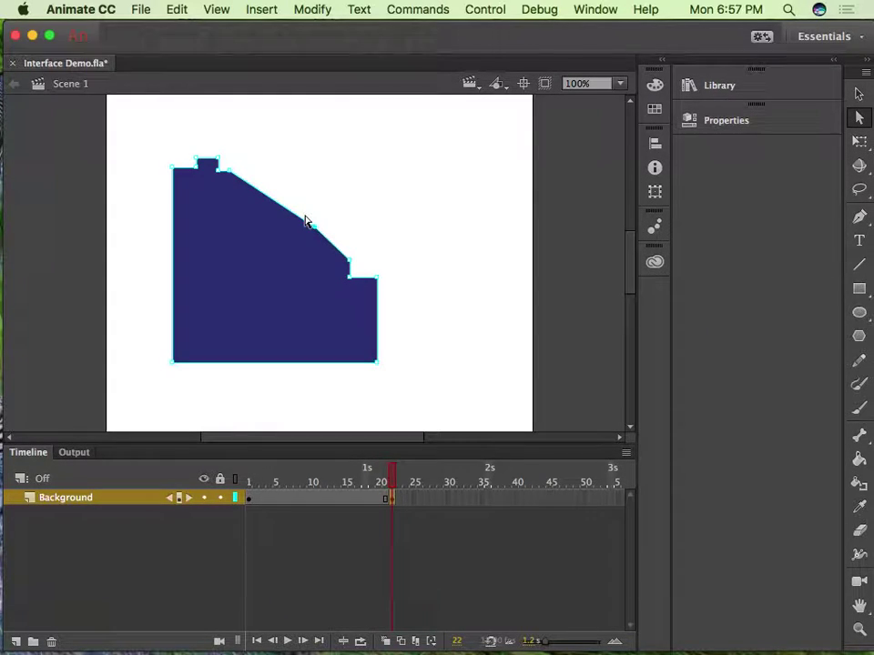
left_click_drag(316, 232, 296, 241)
key("super+z")
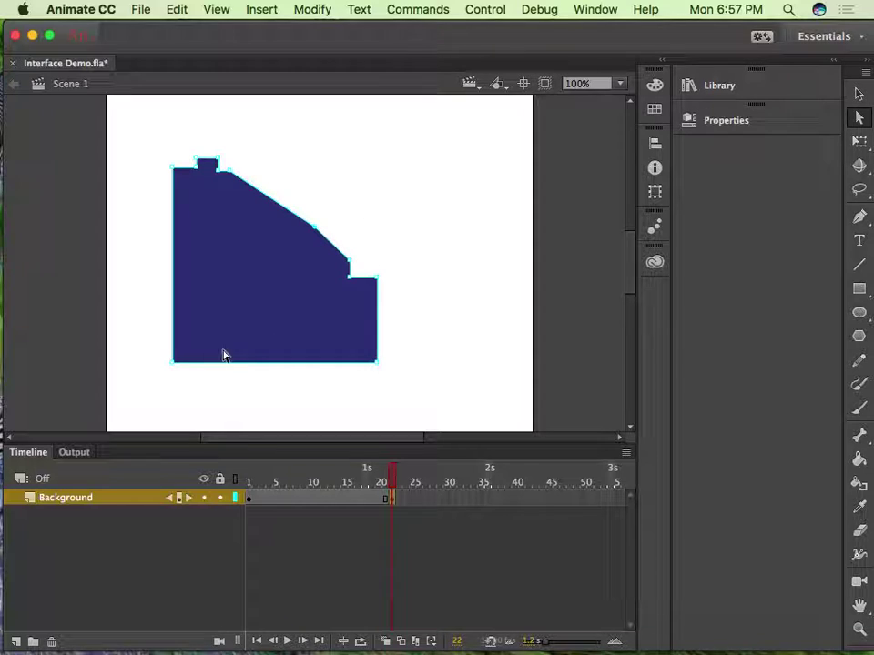
left_click_drag(176, 369, 232, 312)
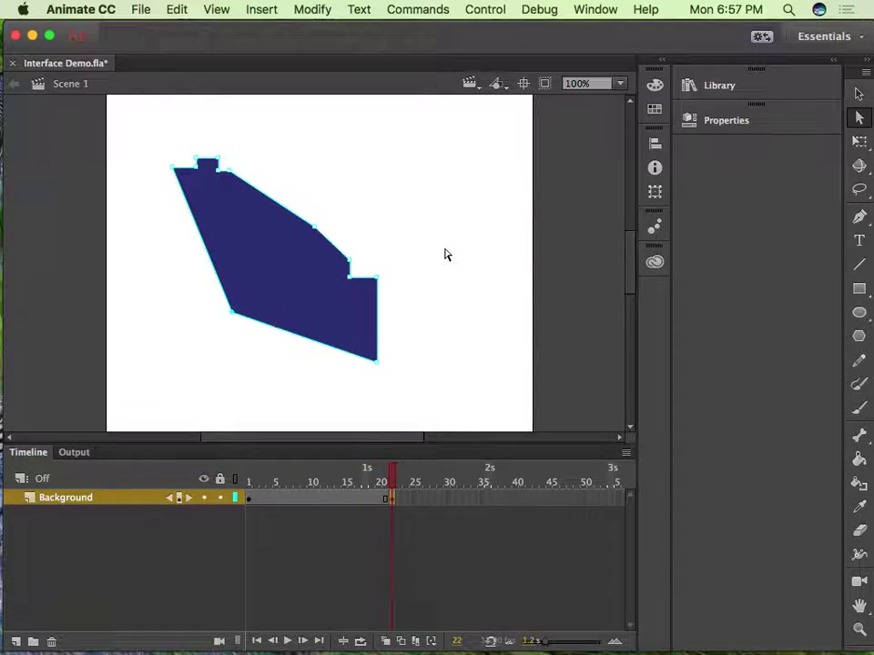
left_click(445, 236)
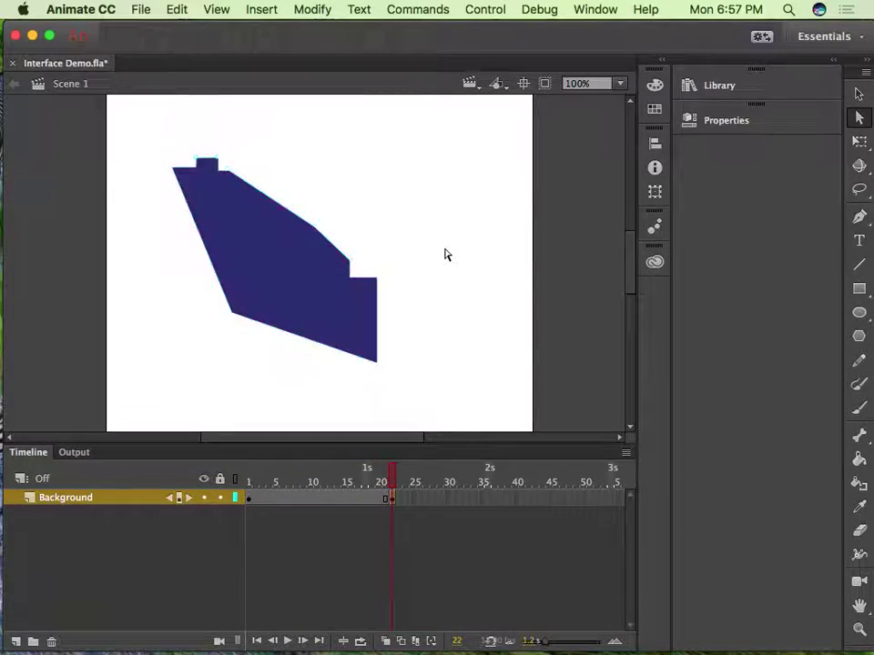
Set the frame-22 polygon's fill to bright green using the Properties panel fill swatch.
left_click_drag(375, 201, 168, 393)
left_click(704, 120)
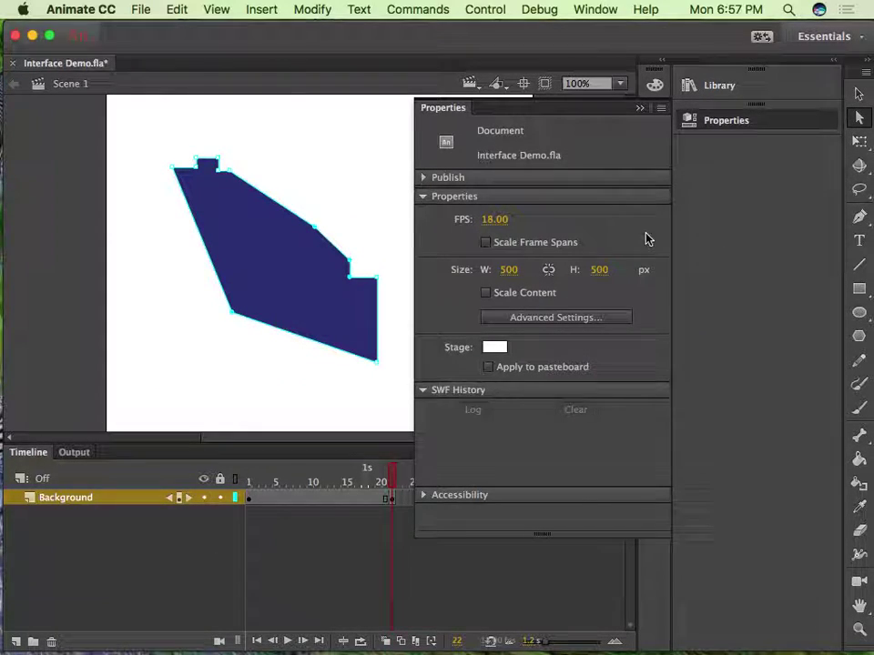
left_click(859, 95)
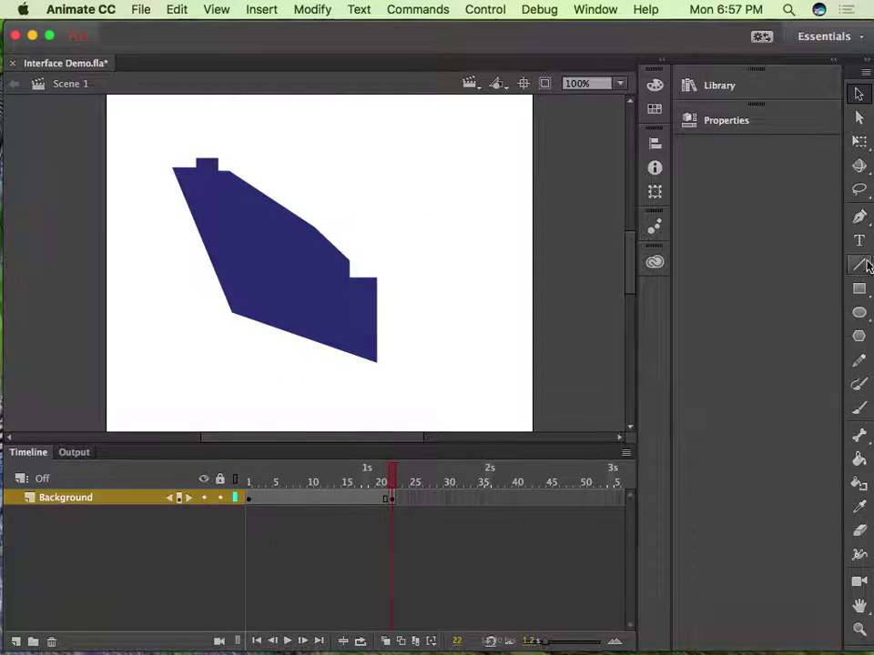
left_click(291, 270)
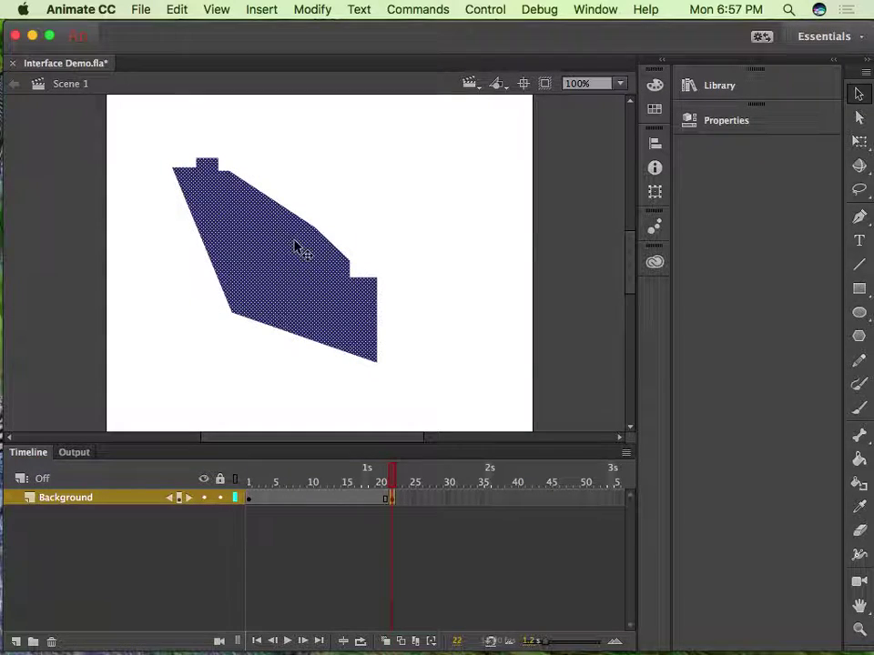
left_click(733, 127)
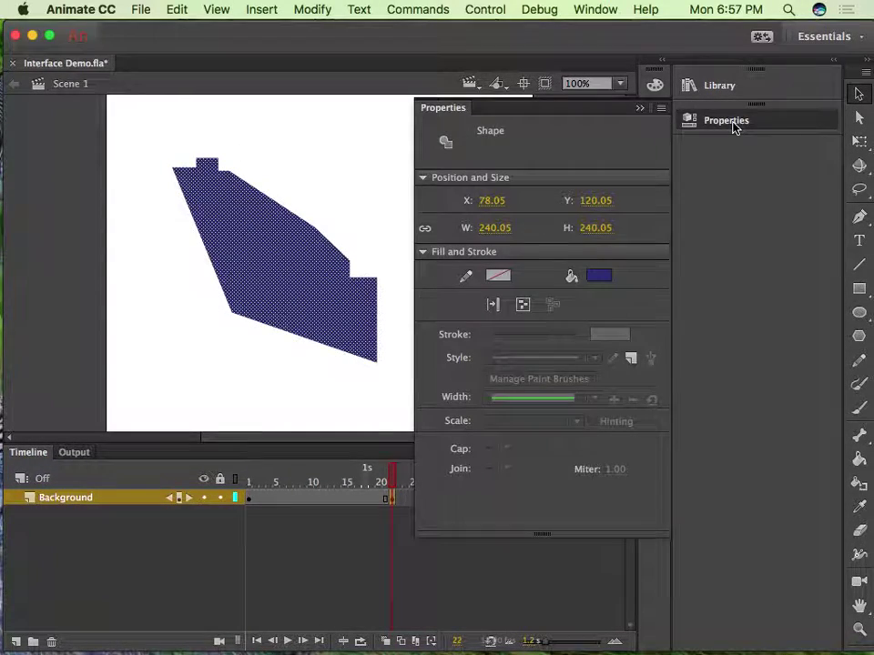
left_click(597, 275)
left_click(437, 332)
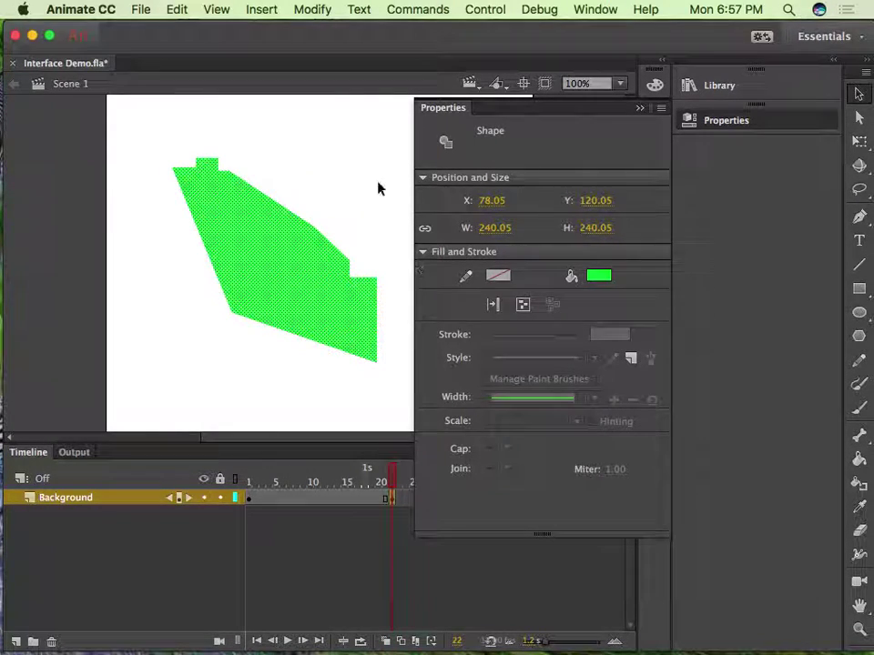
left_click(377, 189)
left_click(640, 107)
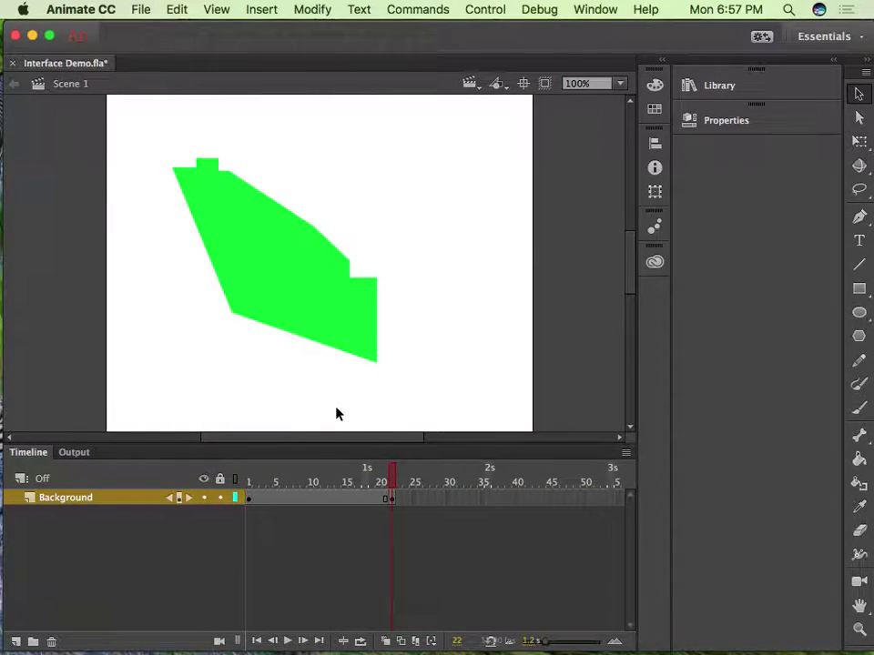
mouse_move(399, 476)
left_mouse_down()
mouse_move(246, 474)
mouse_move(397, 456)
mouse_move(250, 481)
mouse_move(387, 474)
mouse_move(394, 466)
left_mouse_up()
Deselect the green polygon and select frame 15 on the Background layer.
left_click(293, 255)
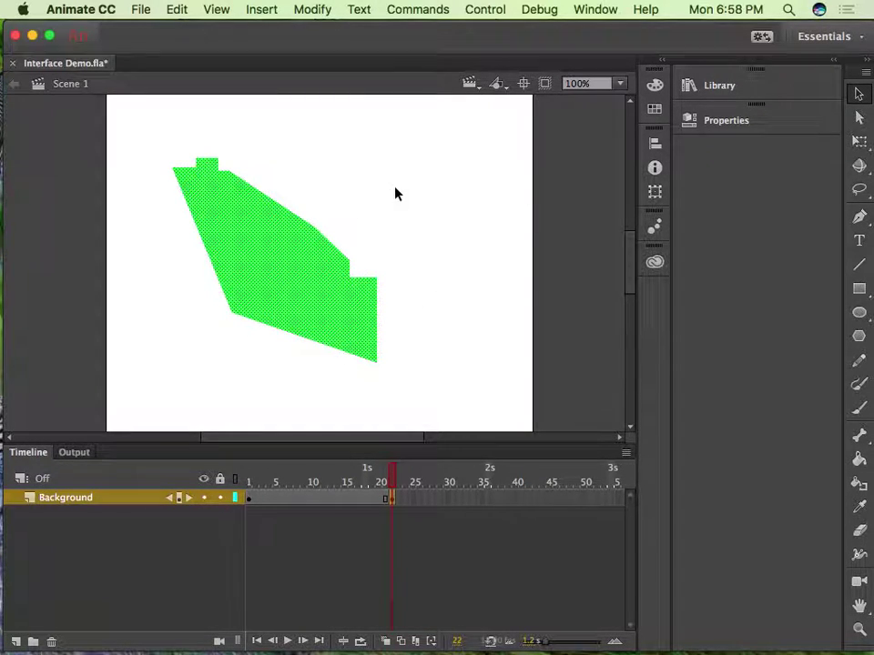
left_click(365, 221)
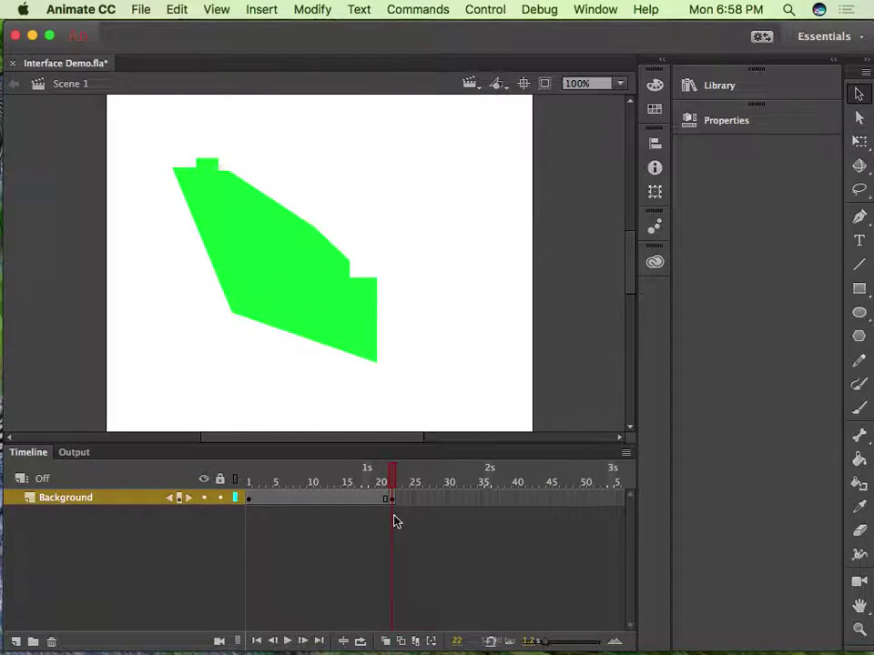
left_click(347, 498)
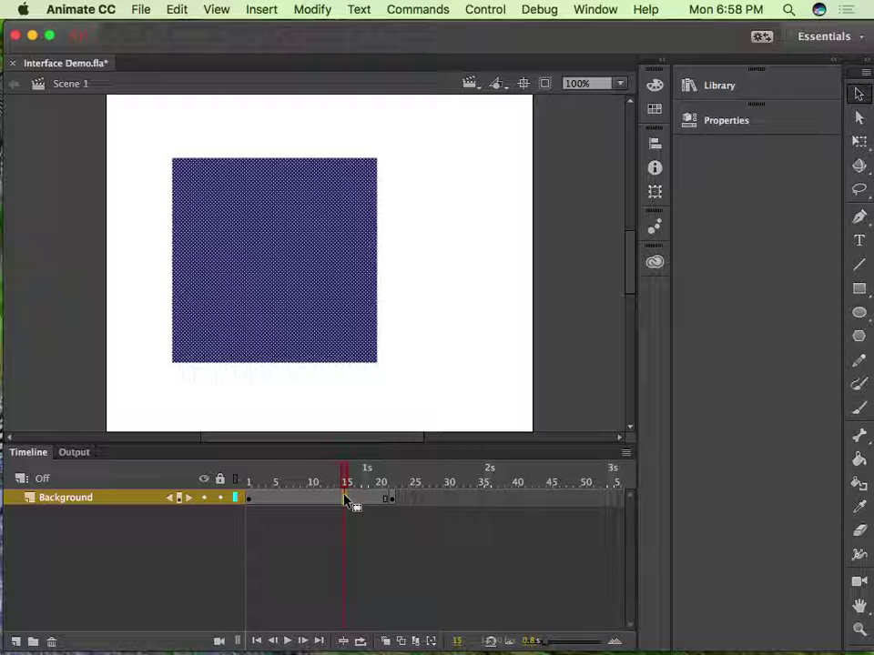
Create a shape tween at frame 15 and scrub to watch the square morph into the polygon.
right_click(345, 498)
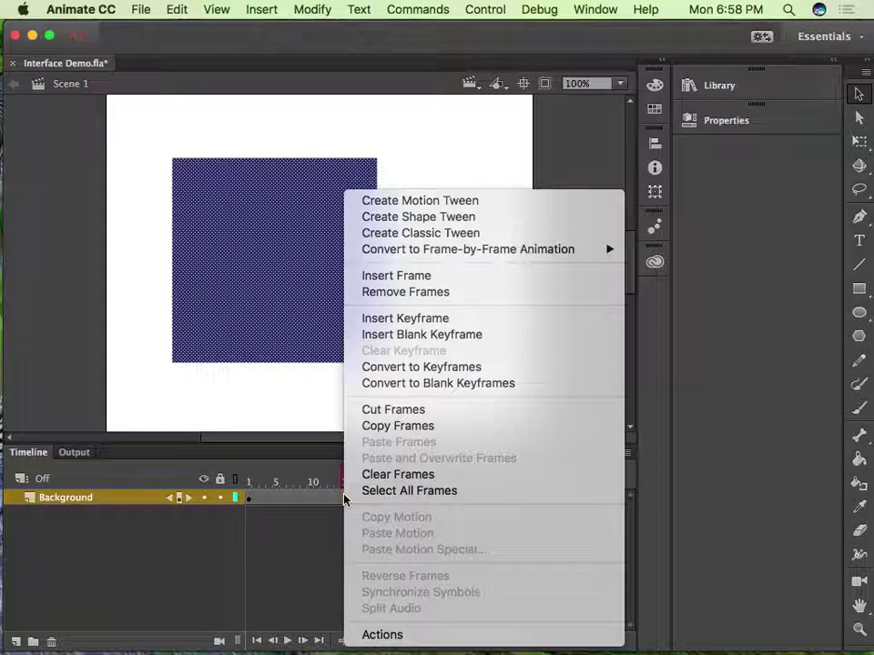
left_click(412, 222)
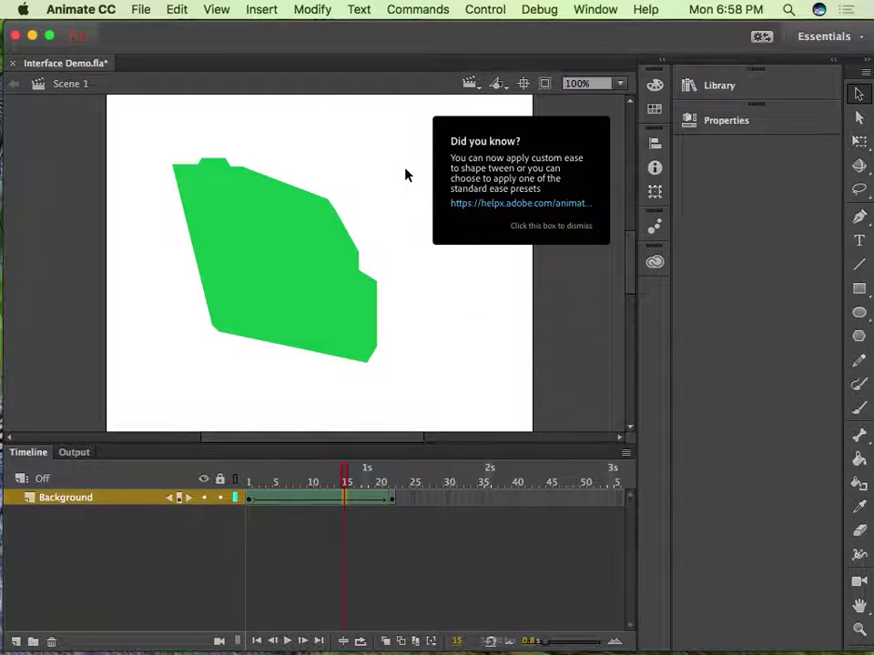
left_click(537, 233)
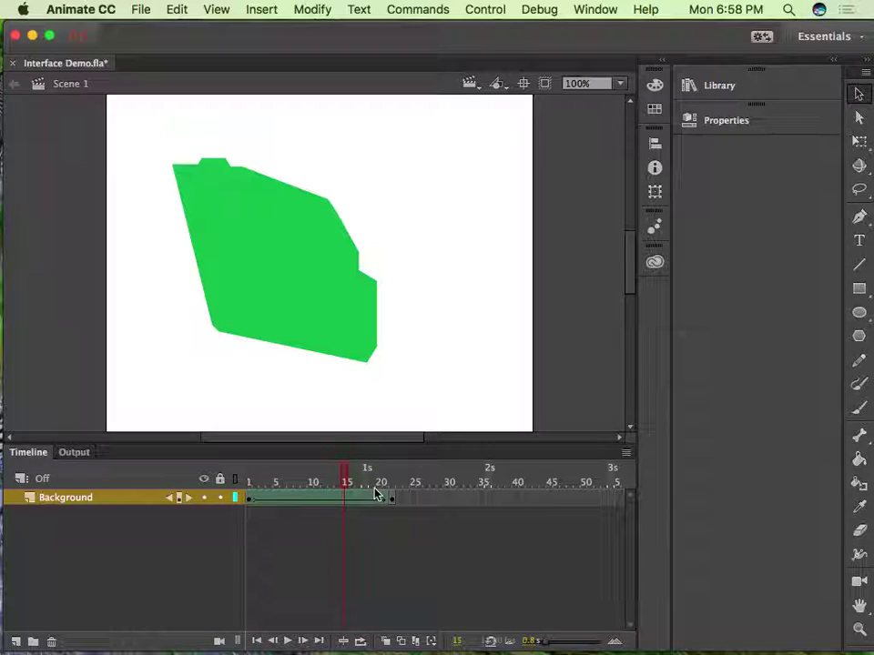
mouse_move(347, 475)
left_mouse_down()
mouse_move(278, 474)
mouse_move(387, 479)
mouse_move(224, 459)
mouse_move(479, 501)
mouse_move(271, 448)
mouse_move(365, 461)
mouse_move(238, 457)
mouse_move(406, 468)
mouse_move(248, 451)
mouse_move(396, 473)
mouse_move(214, 435)
mouse_move(281, 435)
mouse_move(372, 452)
mouse_move(183, 409)
left_mouse_up()
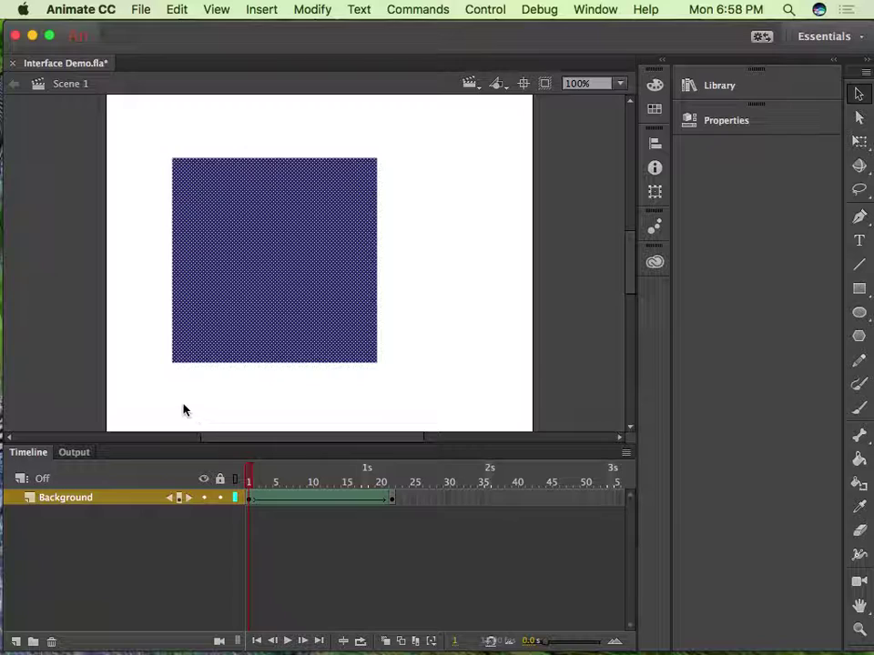
Play the shape tween from frame 1 several times with Enter.
left_click(183, 410)
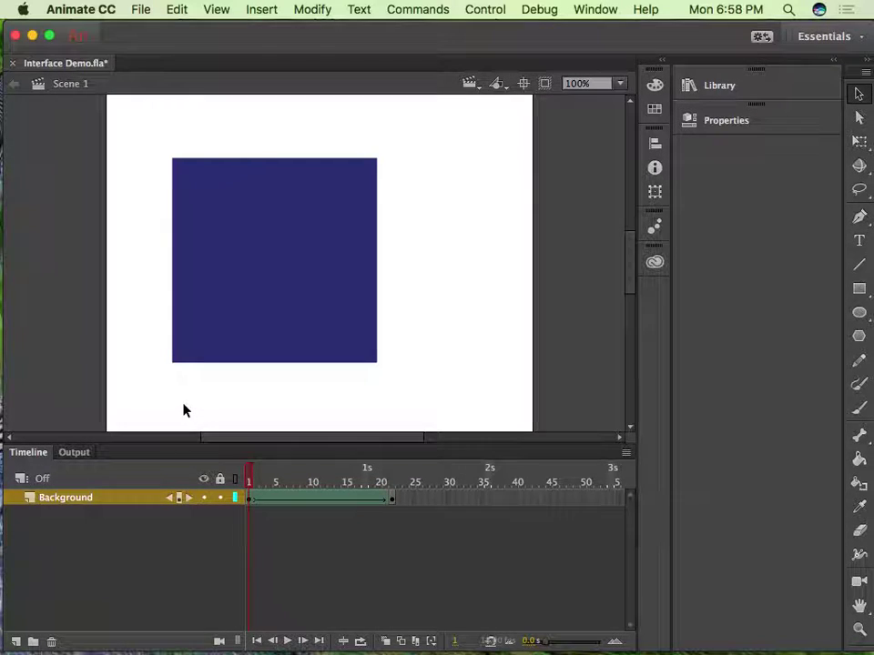
key("Return")
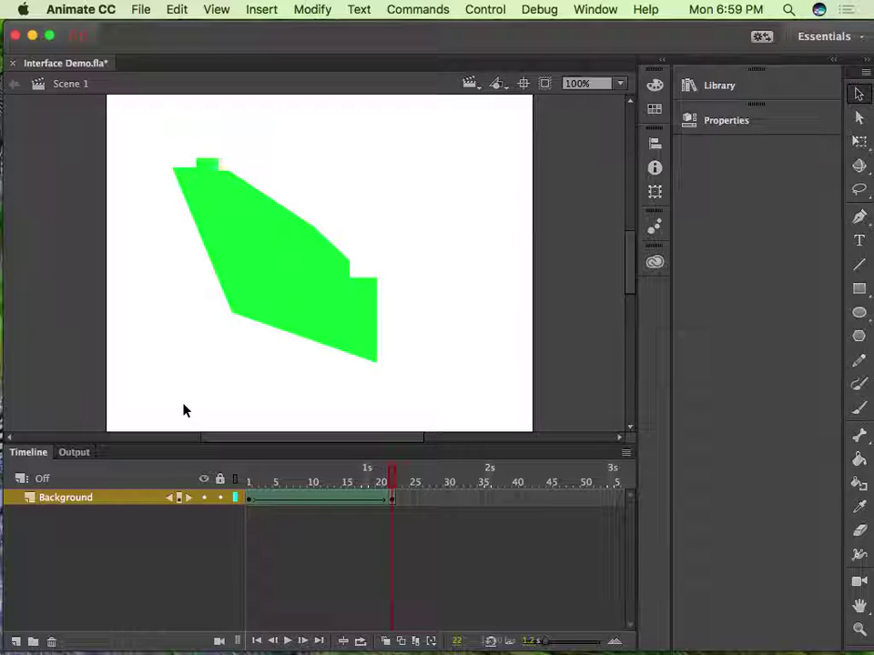
key("Return")
key("Return")
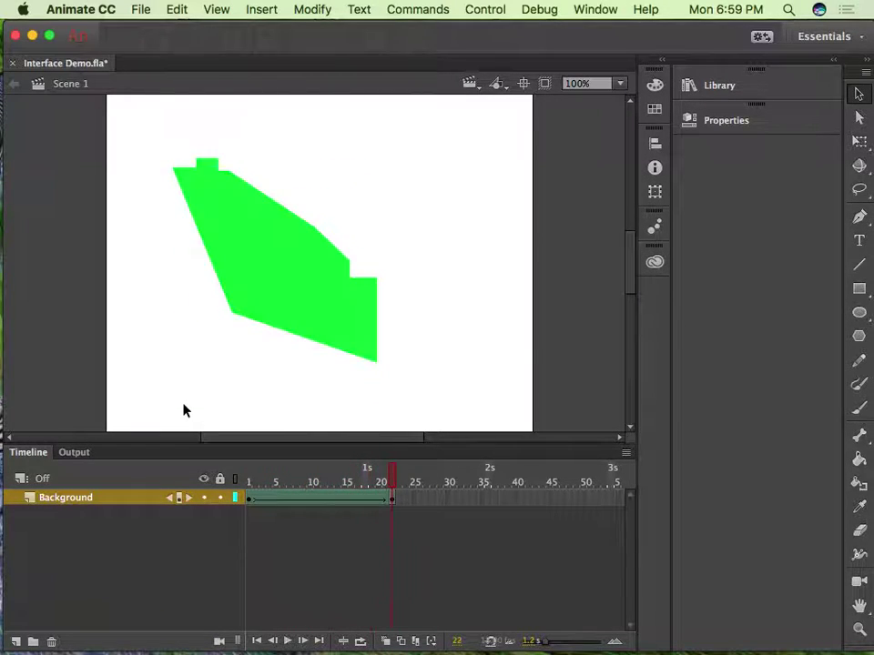
key("Return")
key("Return")
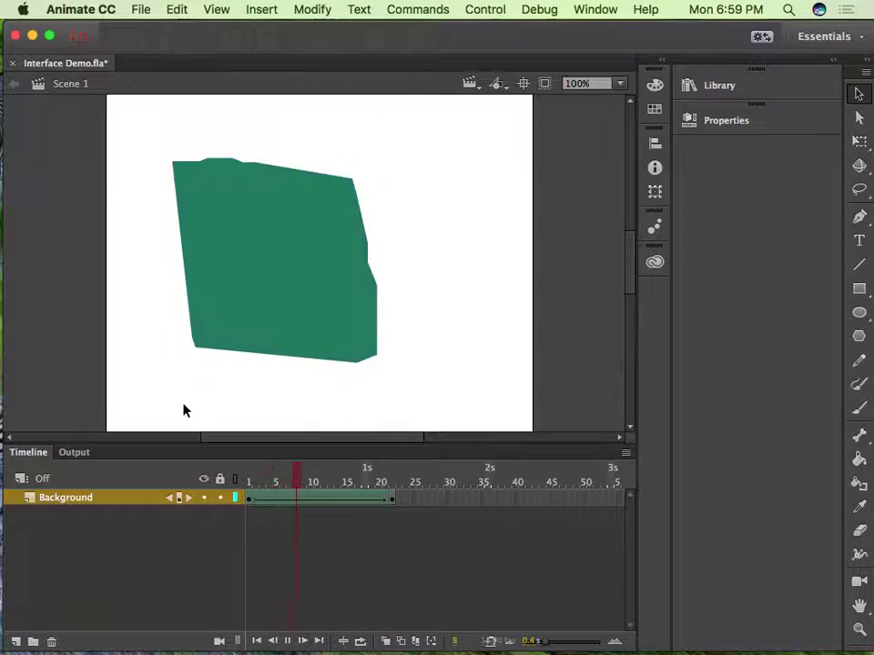
key("Return")
key("Return")
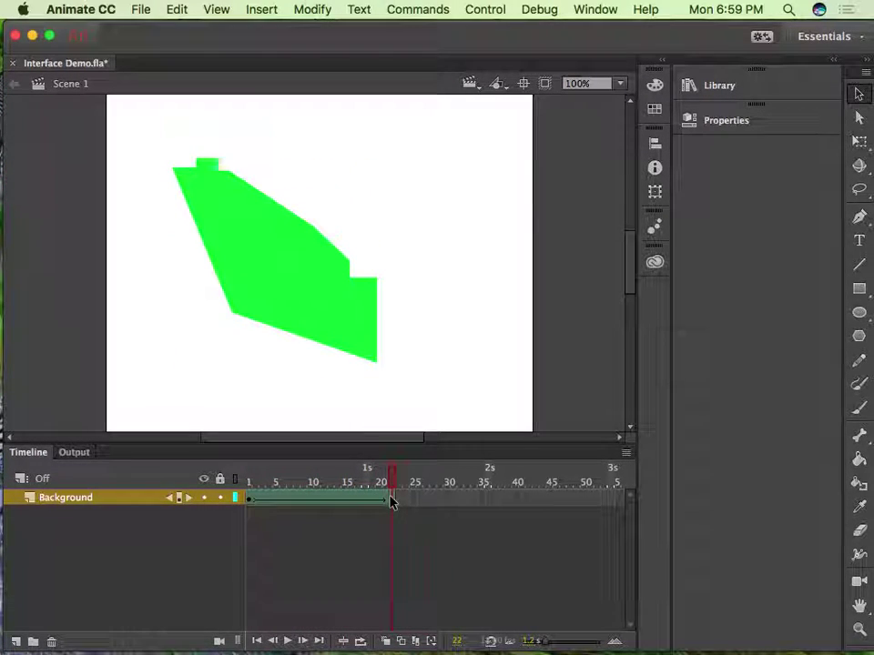
Replay the tween and stop on the end keyframe at frame 22, selecting it.
mouse_move(390, 477)
left_mouse_down()
mouse_move(380, 475)
mouse_move(387, 471)
left_mouse_up()
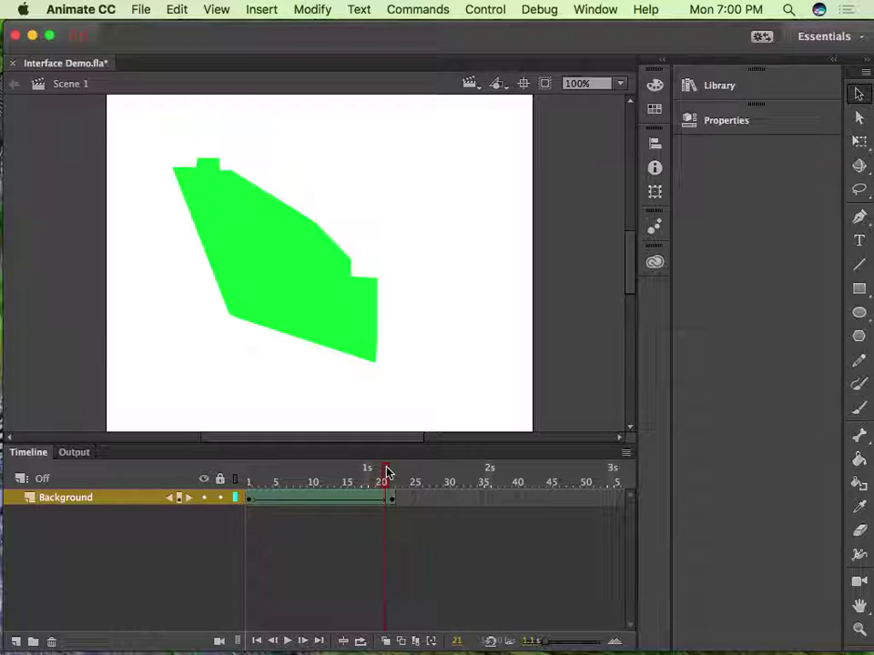
key("Return")
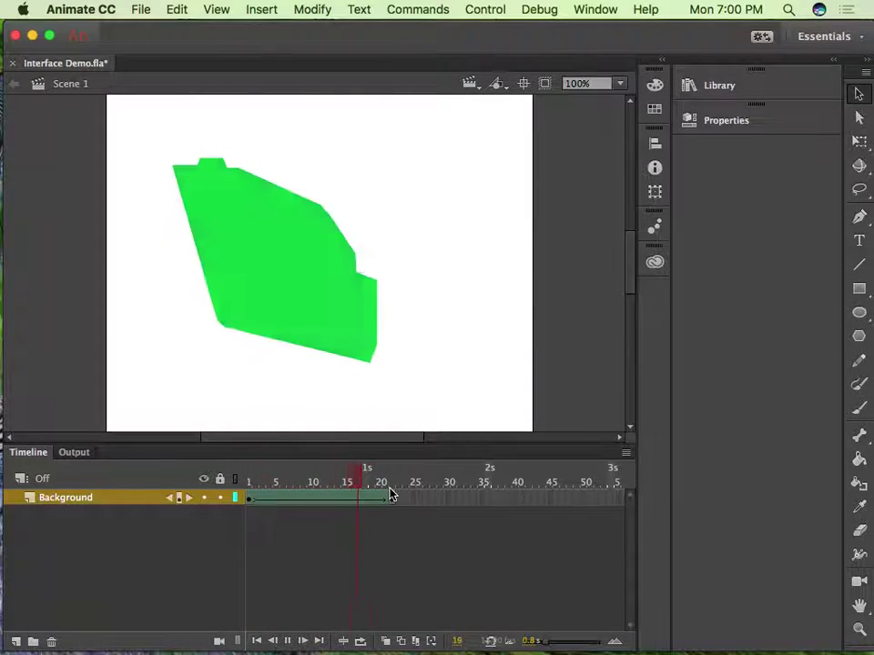
left_click(391, 497)
left_click(393, 498)
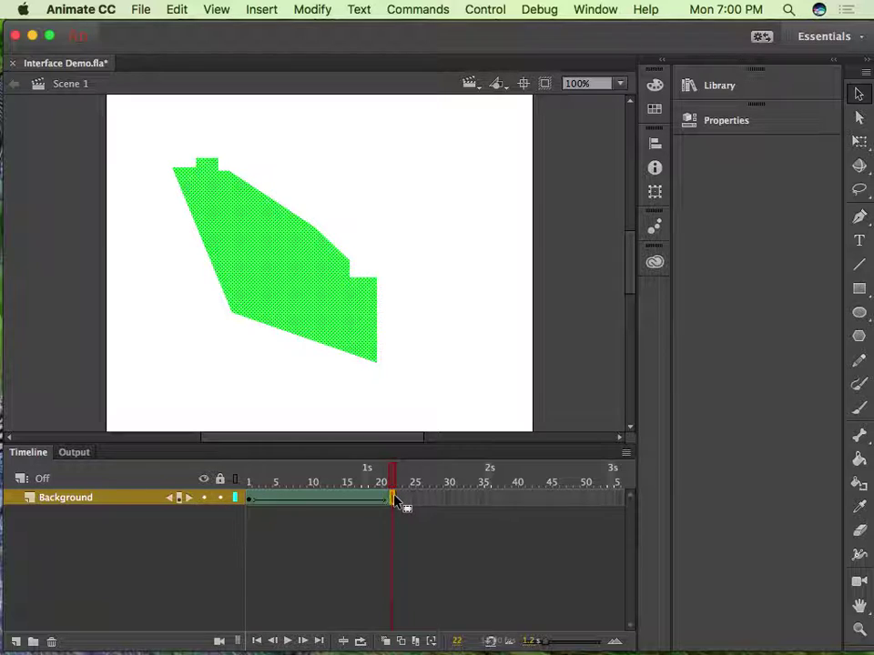
Drag the tween's end keyframe from frame 22 to frame 100 and play the longer morph.
mouse_move(393, 498)
left_mouse_down()
mouse_move(637, 501)
mouse_move(531, 503)
mouse_move(556, 500)
mouse_move(526, 473)
mouse_move(304, 459)
mouse_move(185, 466)
mouse_move(658, 456)
mouse_move(188, 478)
left_mouse_up()
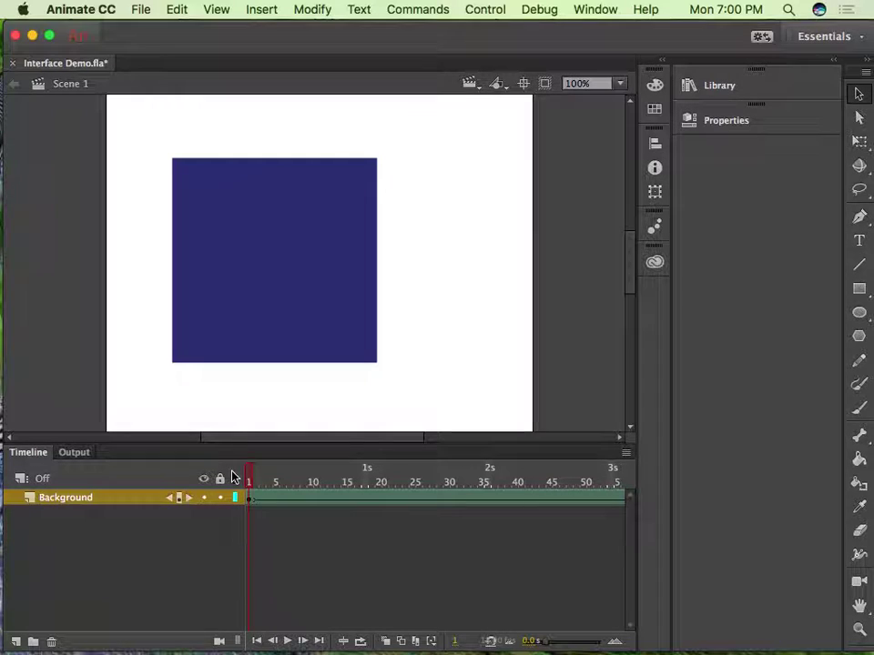
key("Return")
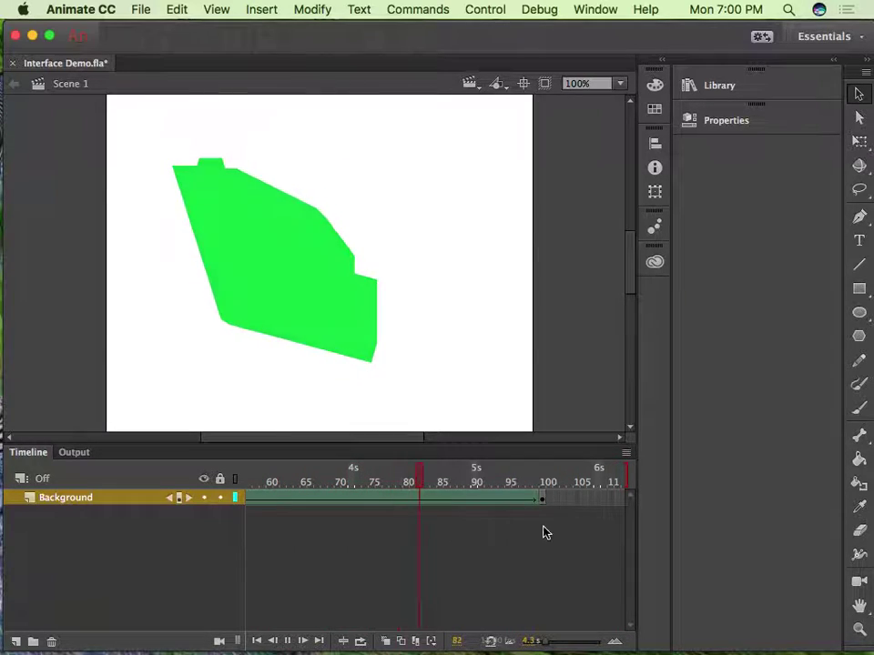
left_click(543, 499)
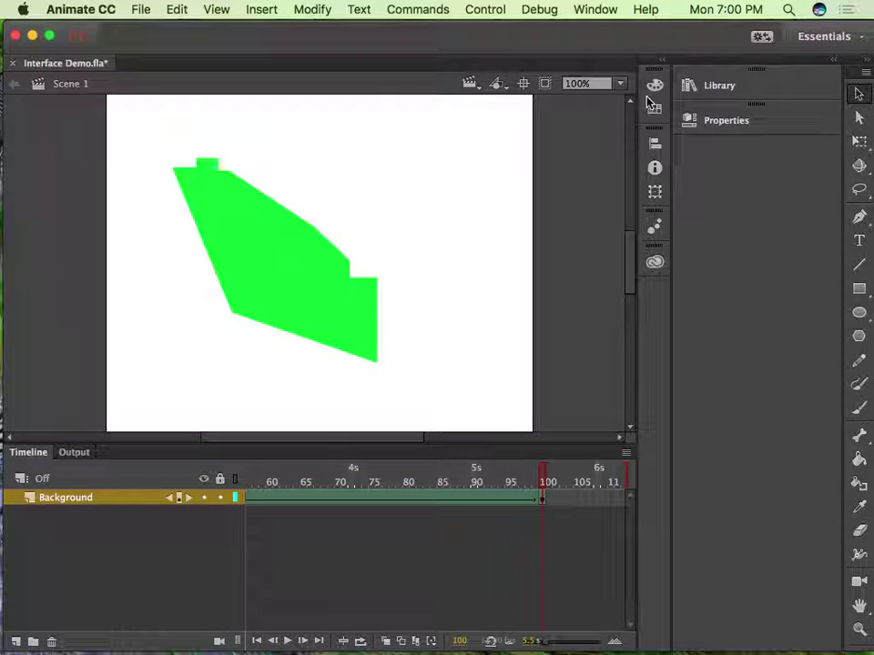
left_click(706, 124)
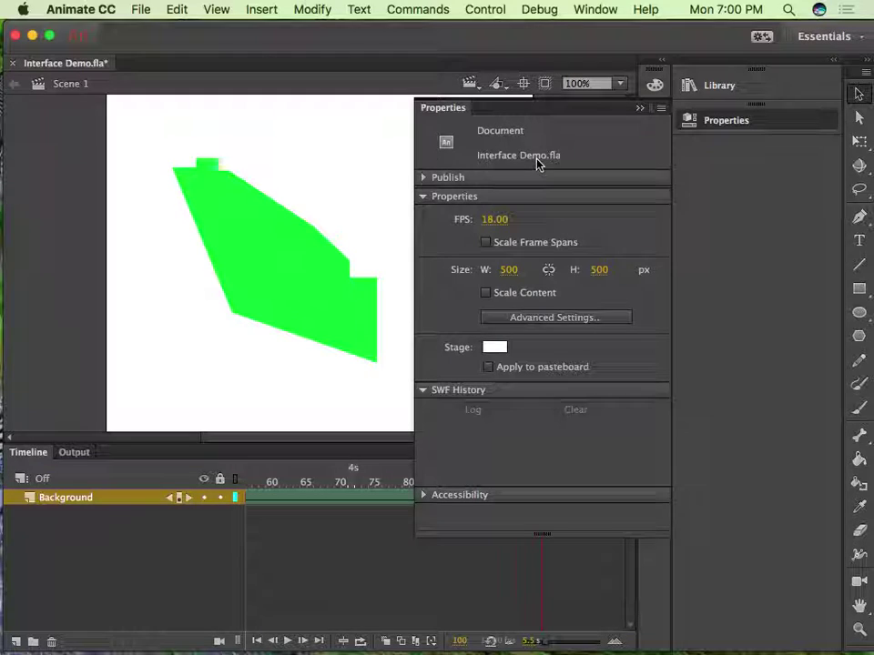
left_click(640, 107)
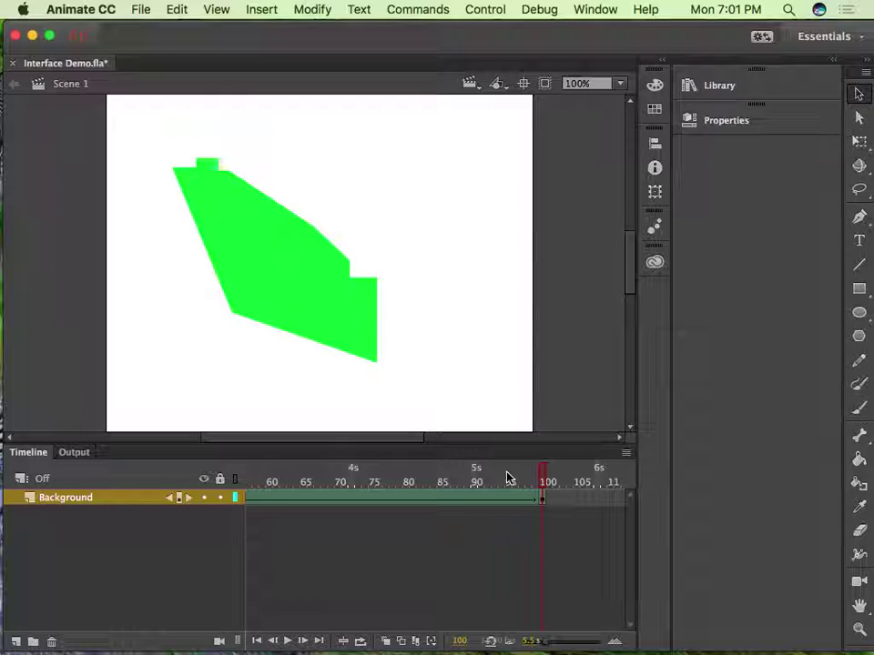
key("Return")
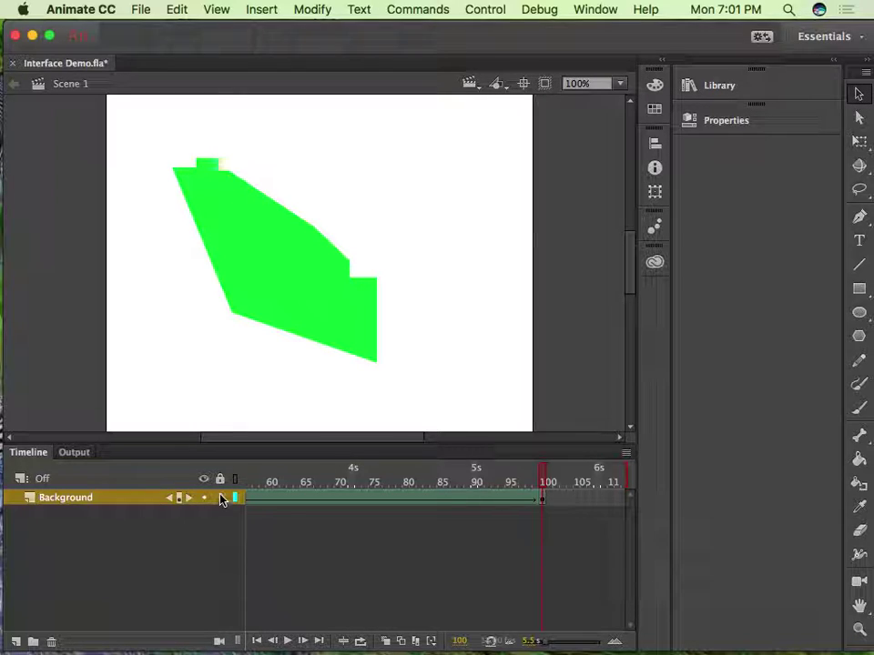
Lock the Background layer, replay the tween, and confirm marquee drags can't select the shape.
left_click(219, 498)
key("Return")
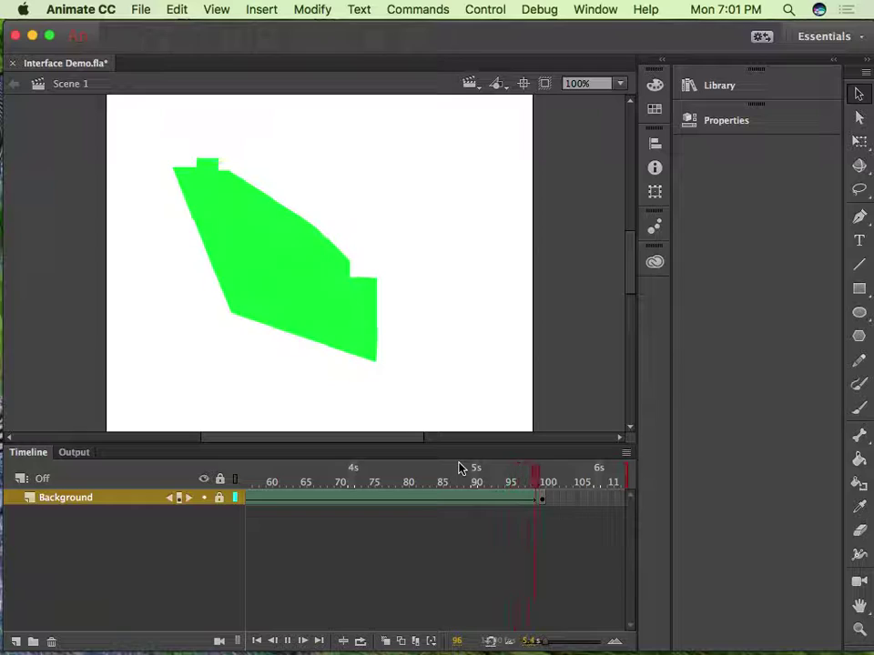
left_click_drag(390, 119, 114, 267)
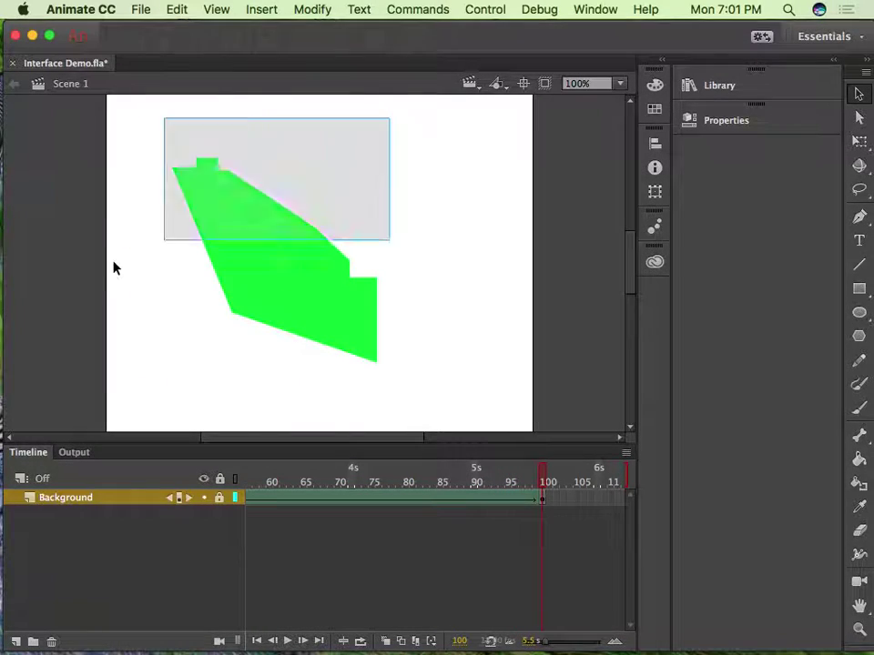
left_click_drag(106, 176, 350, 300)
left_click_drag(273, 172, 182, 300)
left_click_drag(157, 204, 390, 283)
left_click_drag(249, 110, 164, 202)
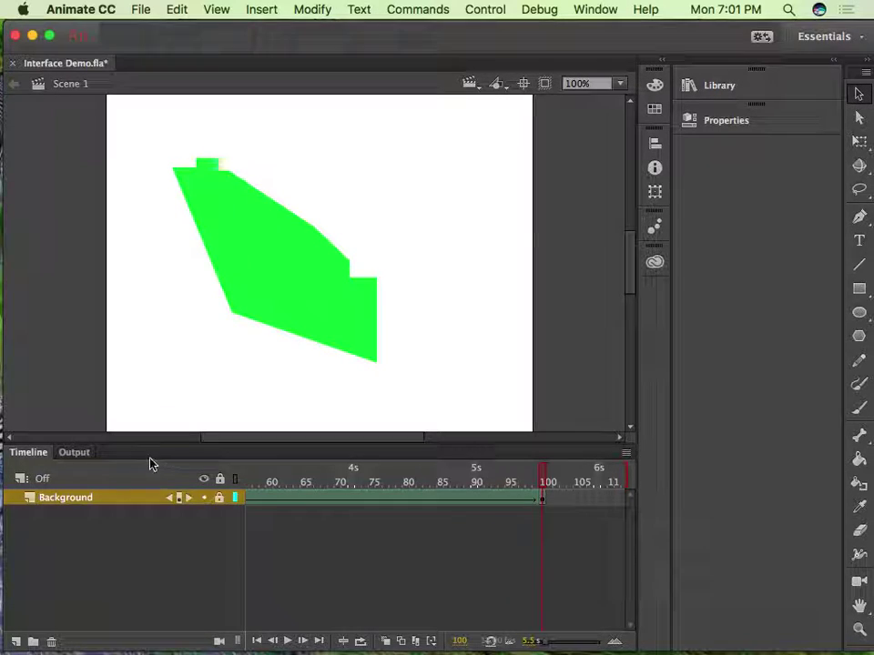
left_click(132, 8)
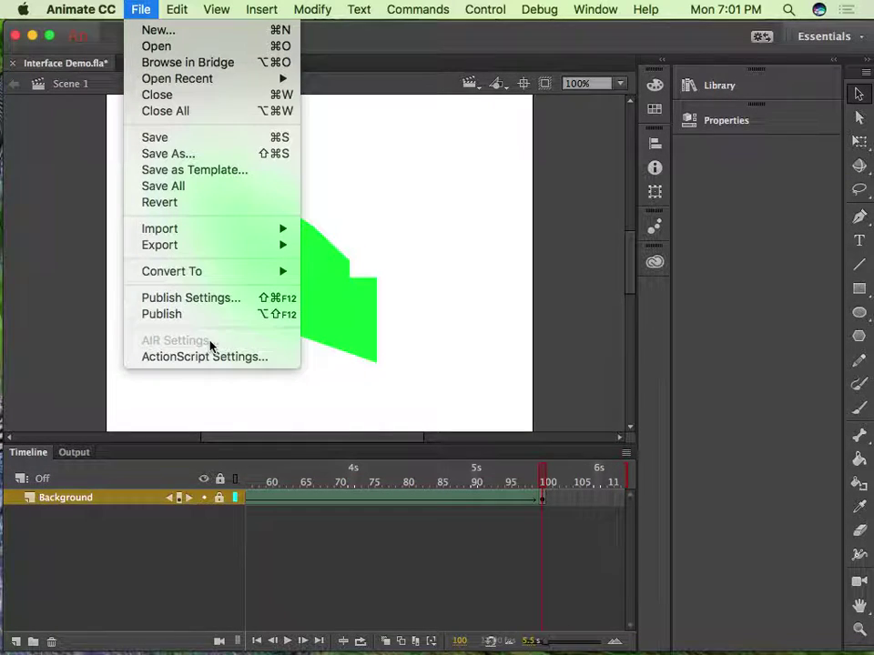
Save Interface Demo.fla from the File menu.
mouse_move(201, 259)
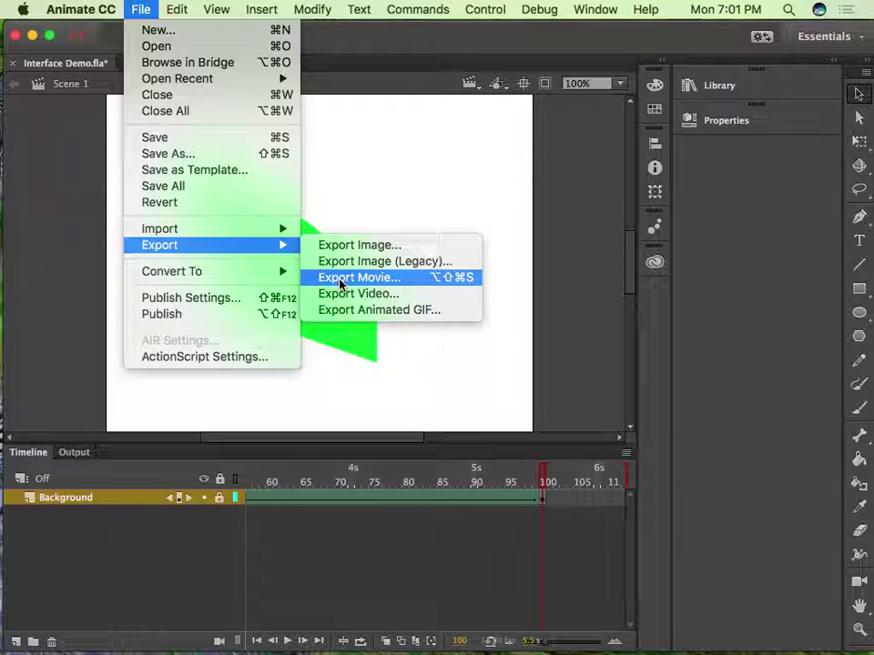
left_click(113, 187)
left_click(139, 11)
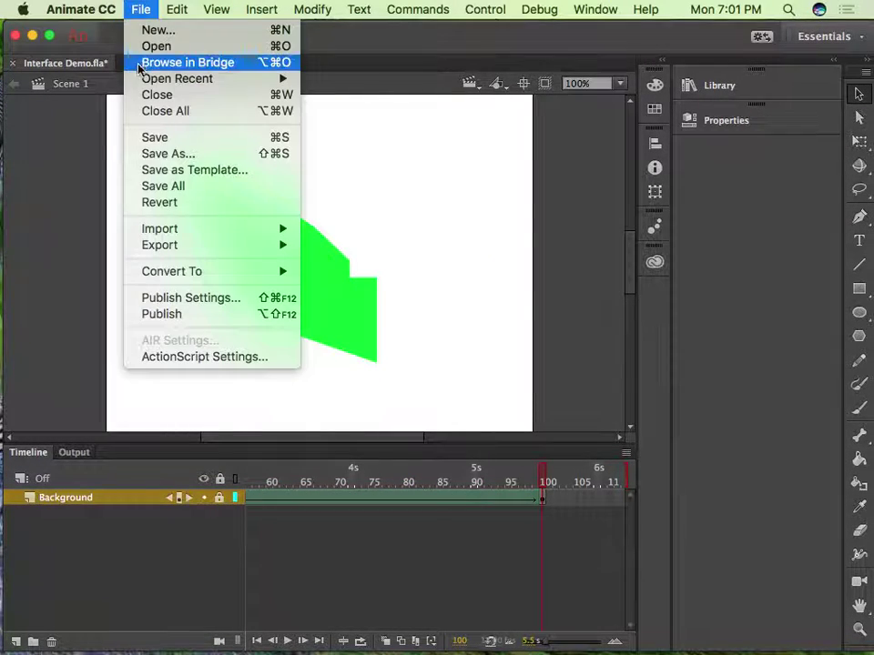
left_click(143, 138)
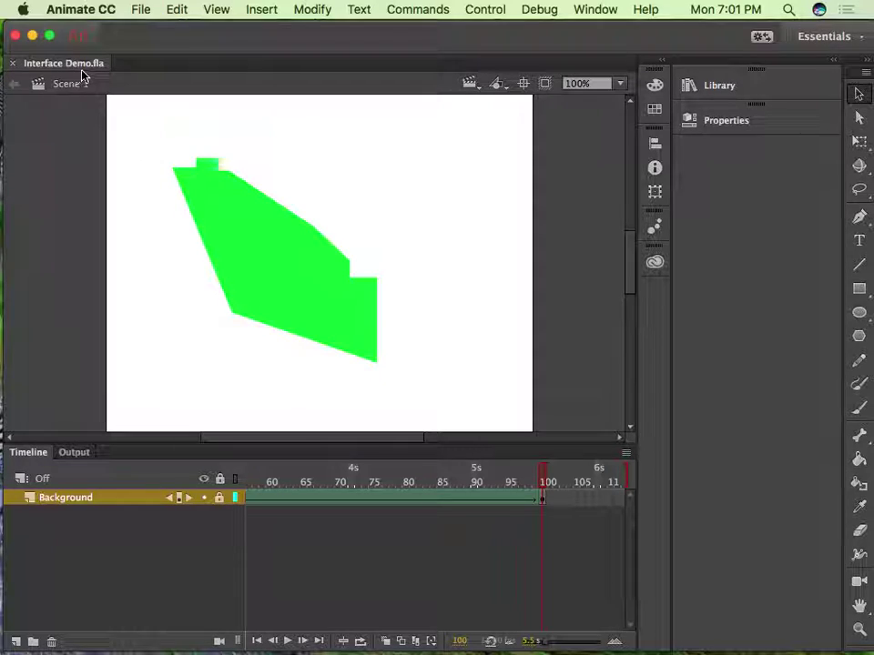
Open the Export Movie dialog via File > Export > Export Movie.
left_click(151, 7)
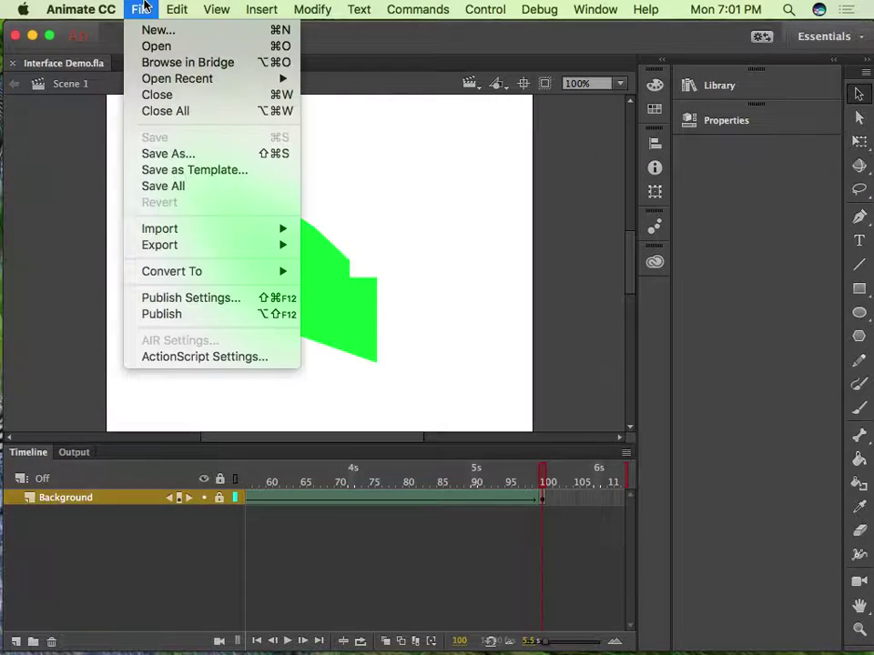
mouse_move(154, 245)
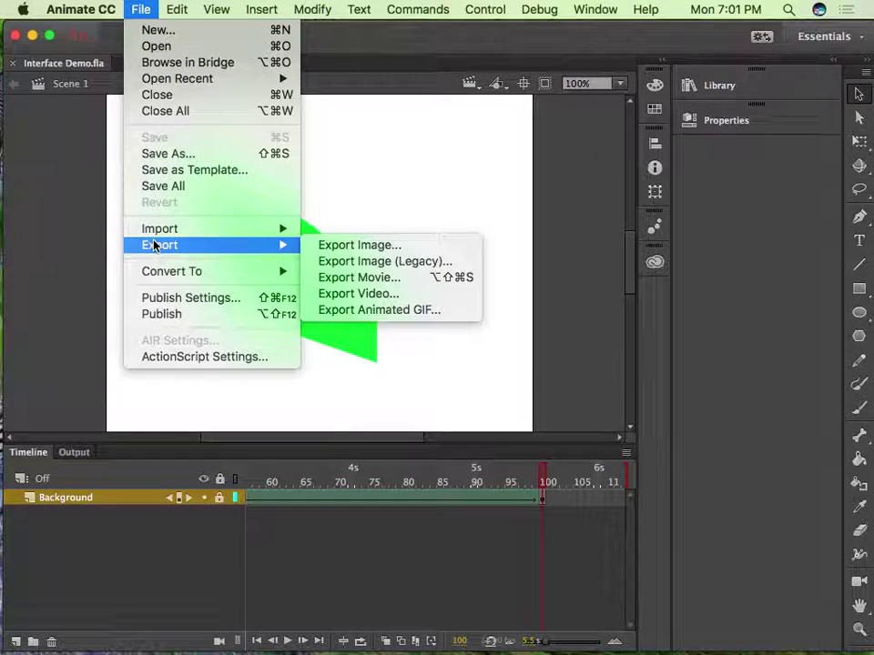
left_click(356, 282)
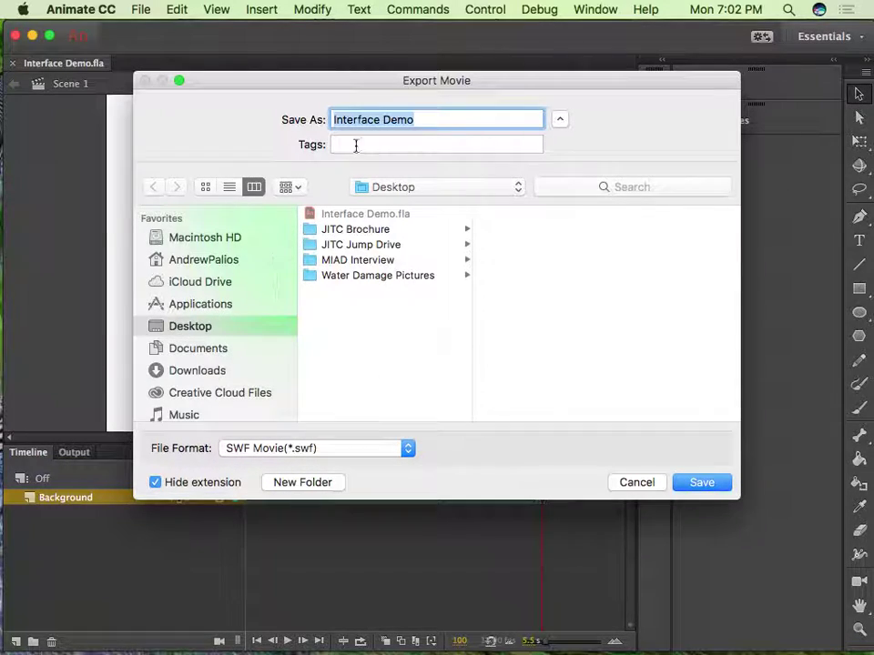
Save Interface Demo.swf to the Desktop, close Animate and Finder, and open the SWF.
left_click(697, 485)
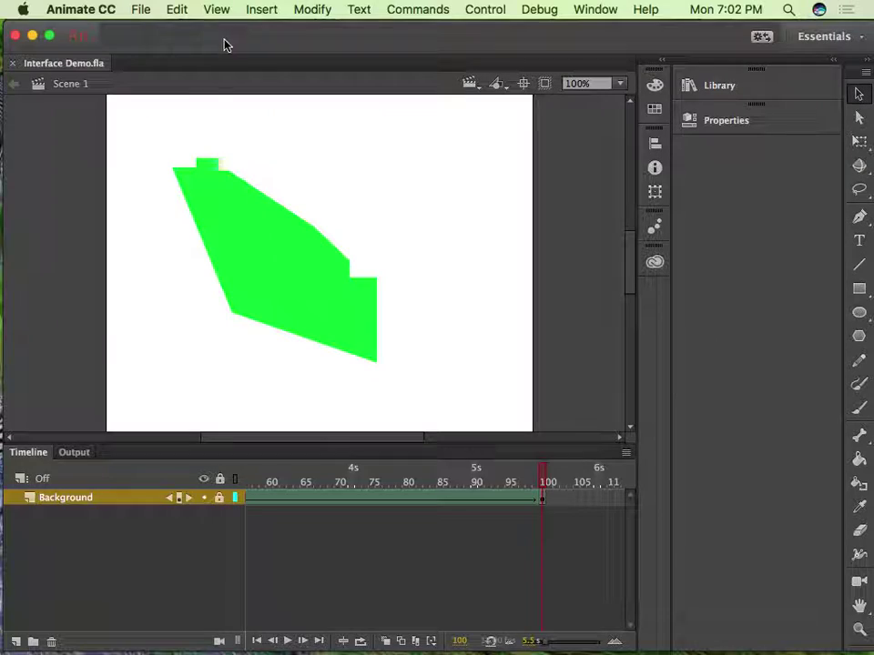
left_click(16, 35)
left_click(325, 270)
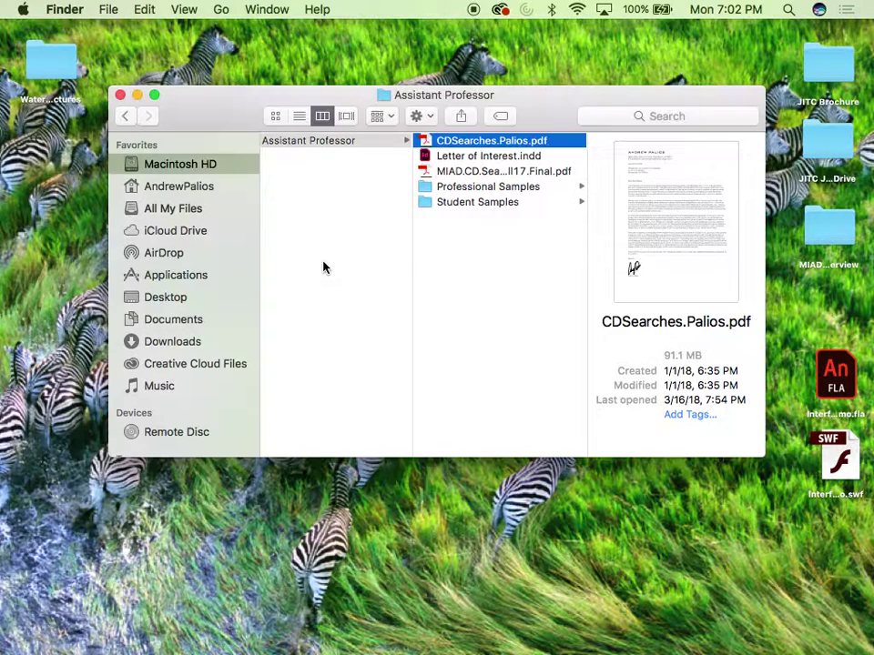
left_click(120, 95)
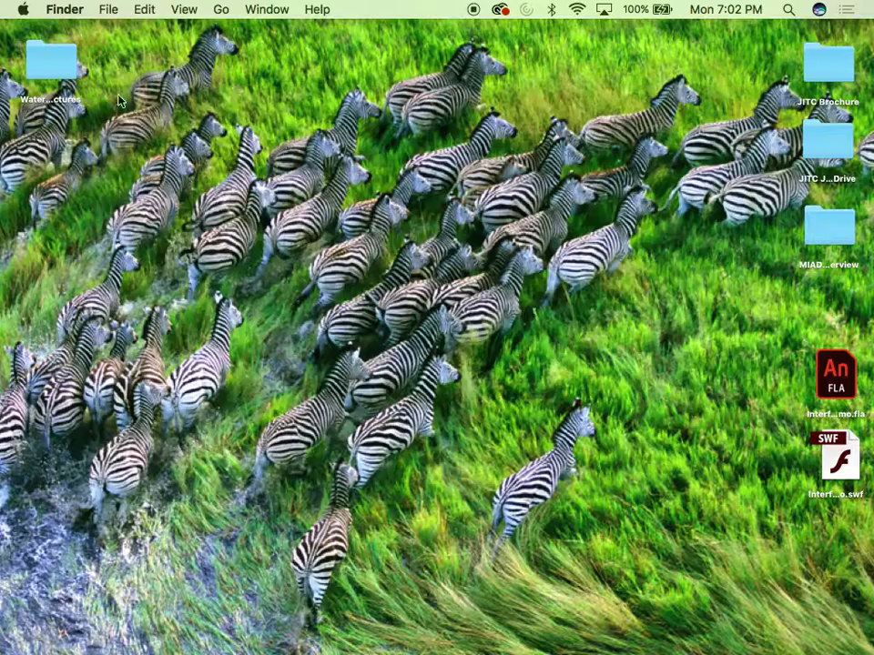
double_click(831, 463)
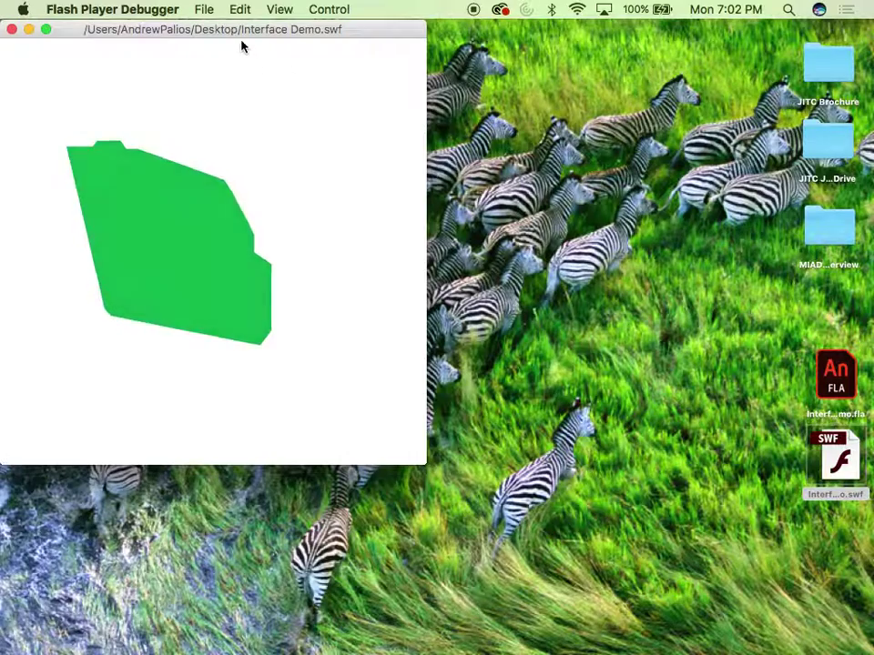
Reposition the Flash Player window and watch the exported animation loop.
left_click_drag(243, 36, 378, 82)
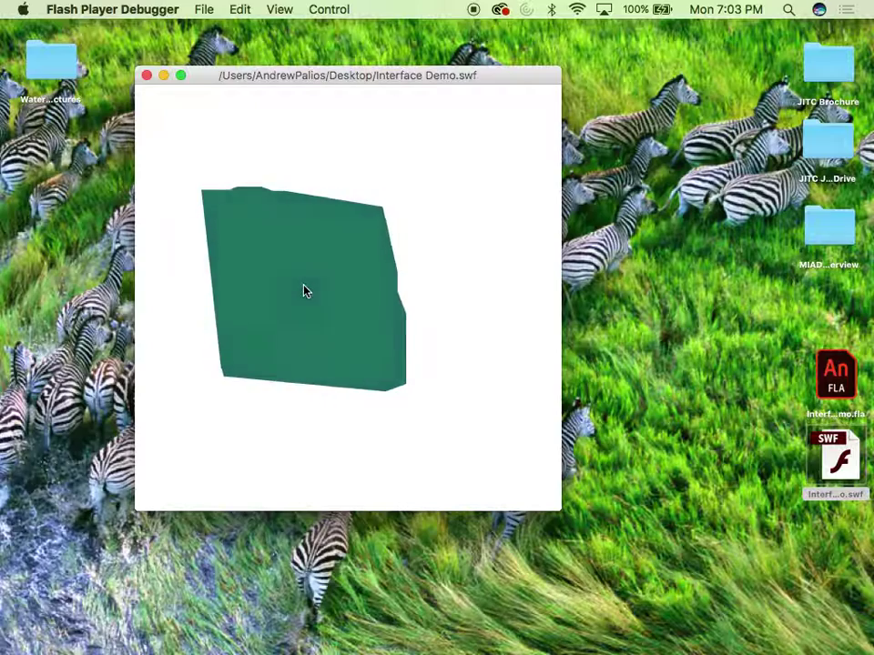
Close Flash Player and reopen Interface Demo.fla from the desktop in Animate.
left_click(147, 75)
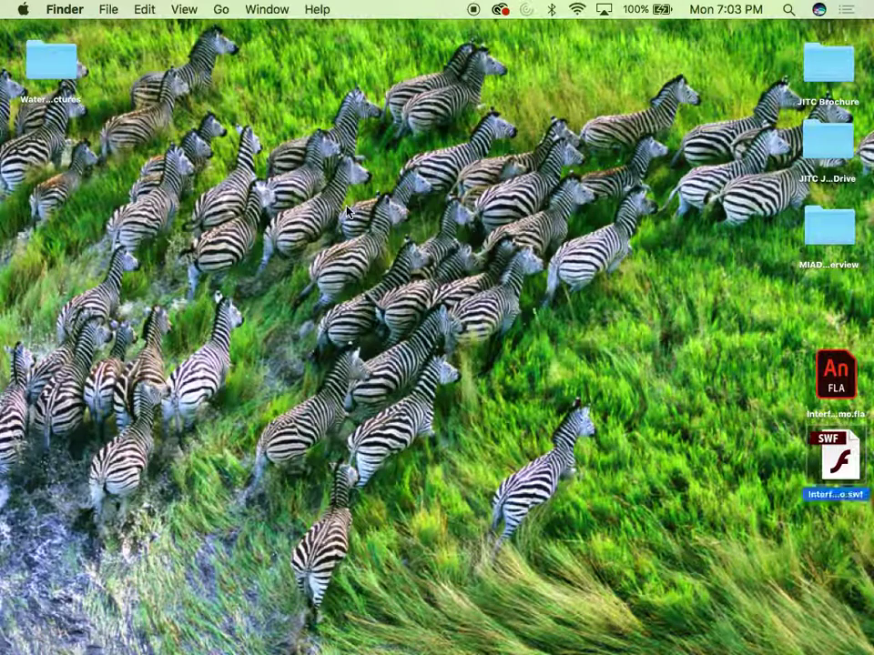
key("Up")
key("super+o")
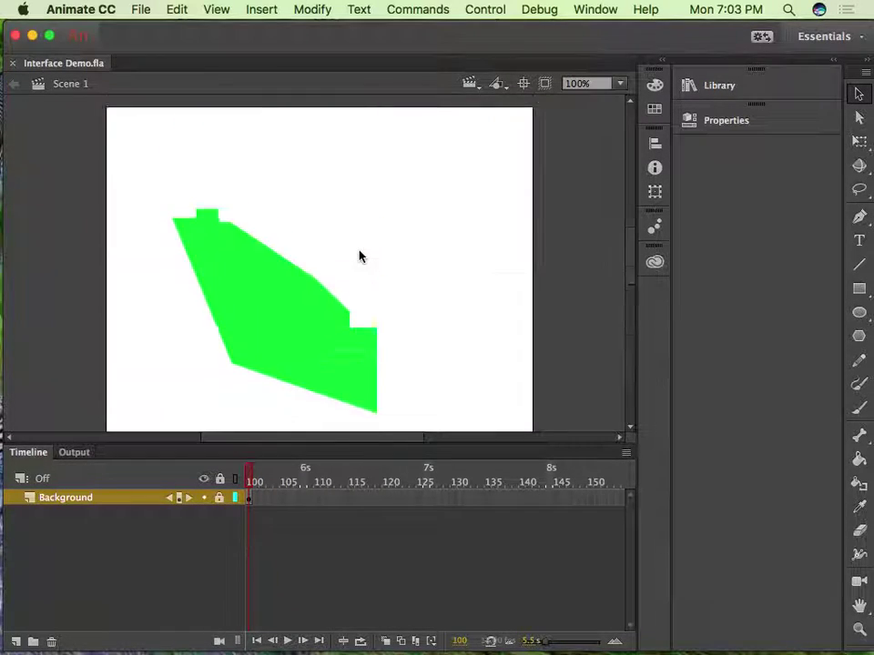
scroll(358, 256, "right", 5)
scroll(359, 255, "down", 3)
scroll(359, 256, "left", 5)
scroll(359, 256, "down", 3)
scroll(359, 256, "up", 2)
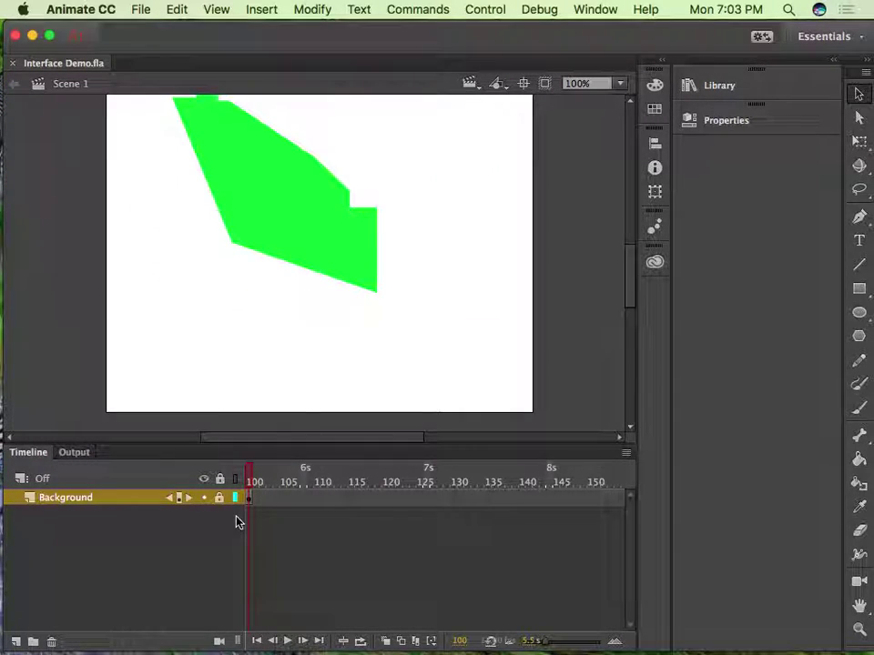
scroll(359, 602, "left", 10)
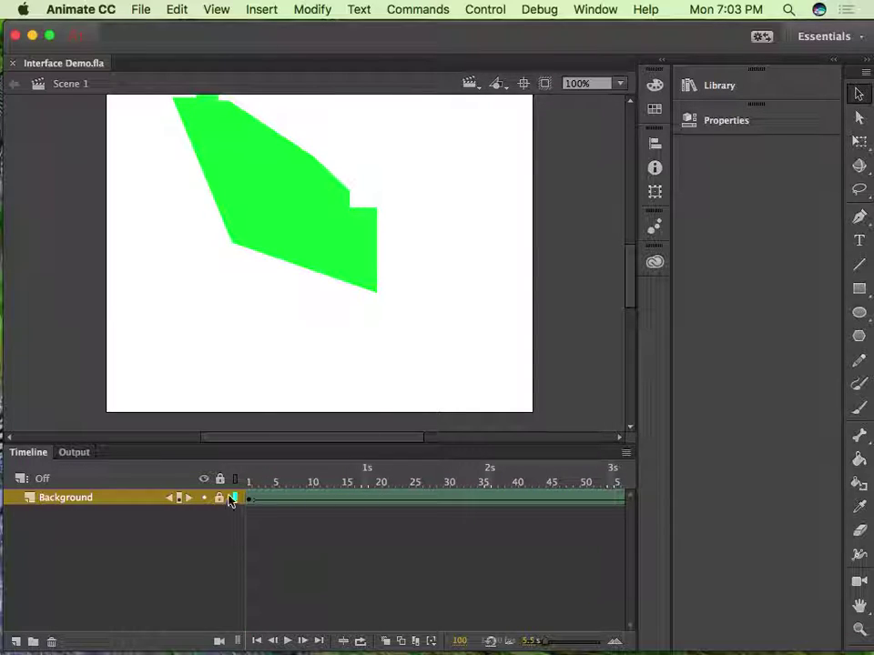
Go to frame 1 and select the blue square on the stage.
left_click(249, 499)
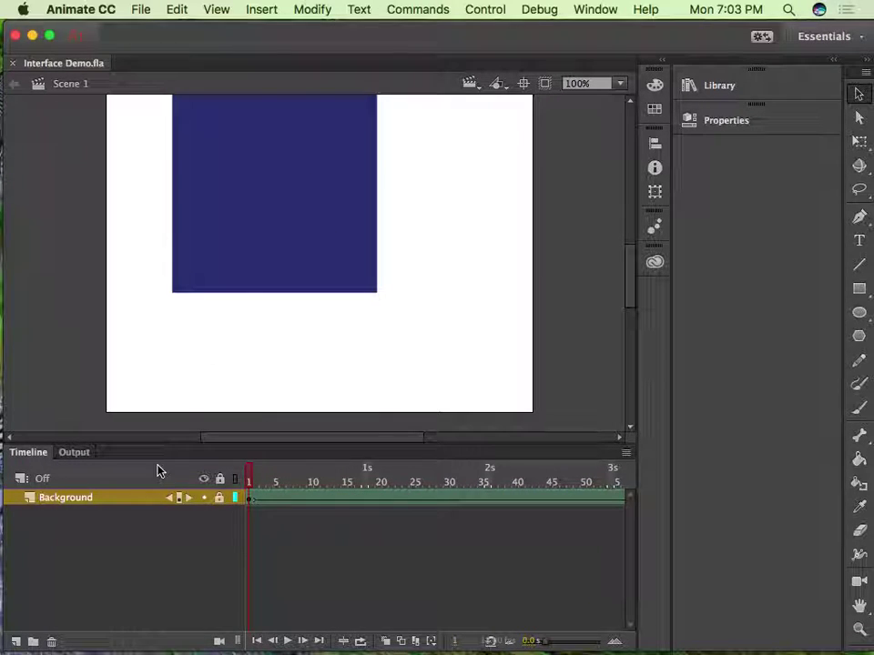
scroll(419, 295, "up", 3)
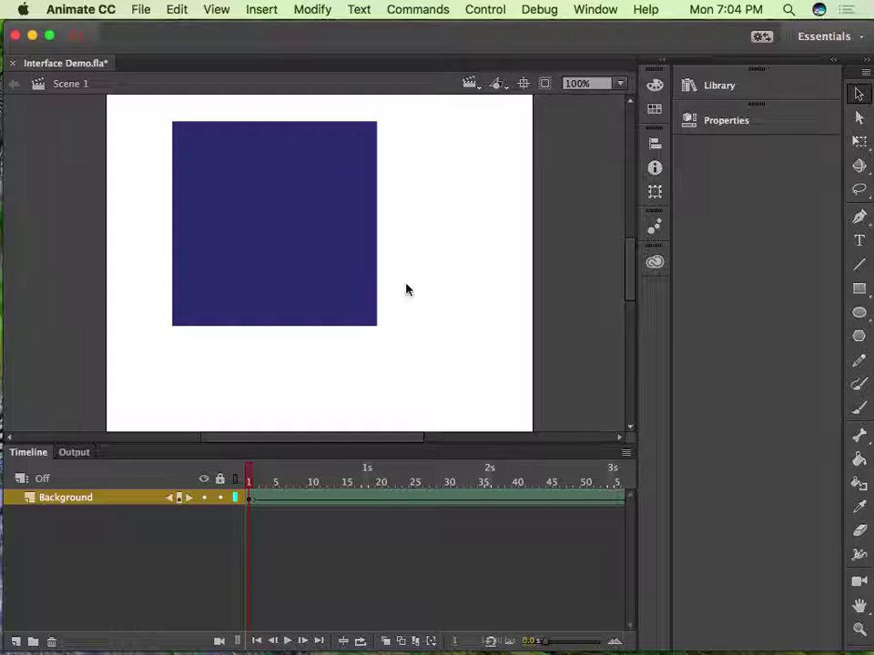
left_click(287, 234)
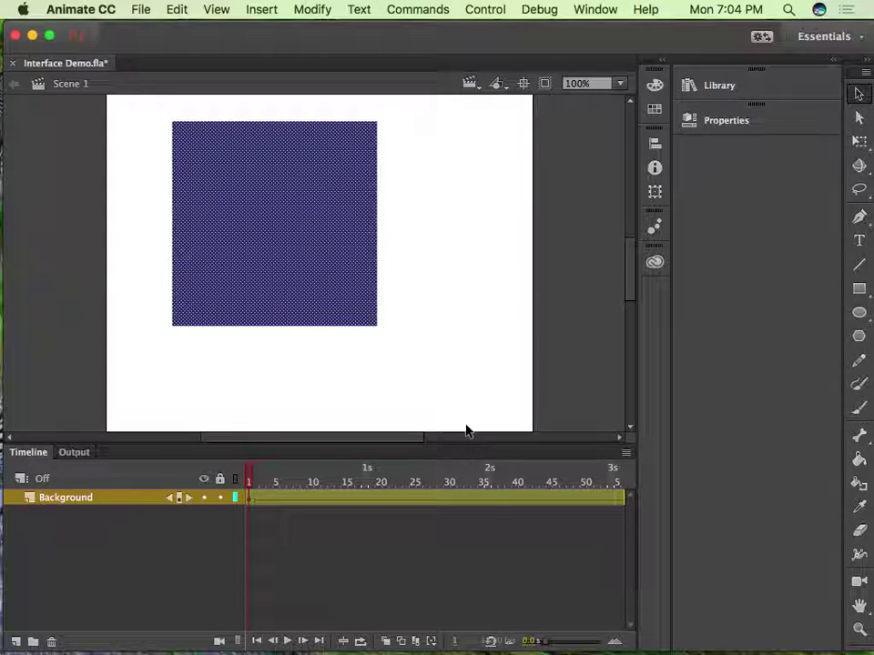
scroll(481, 505, "right", 15)
scroll(481, 505, "left", 7)
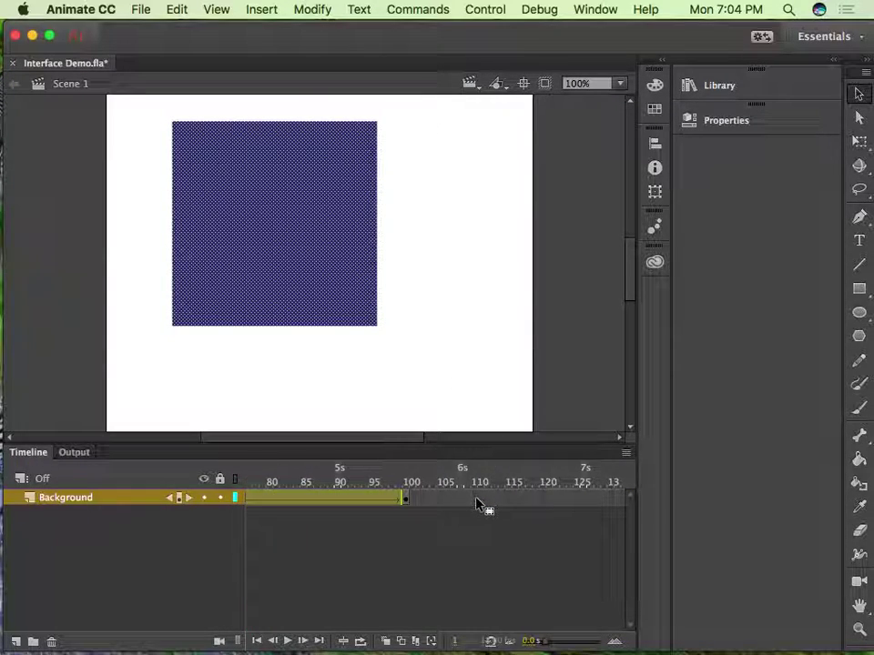
scroll(478, 506, "right", 5)
Insert a keyframe at frame 150 and compare it with frame 100.
left_click(426, 500)
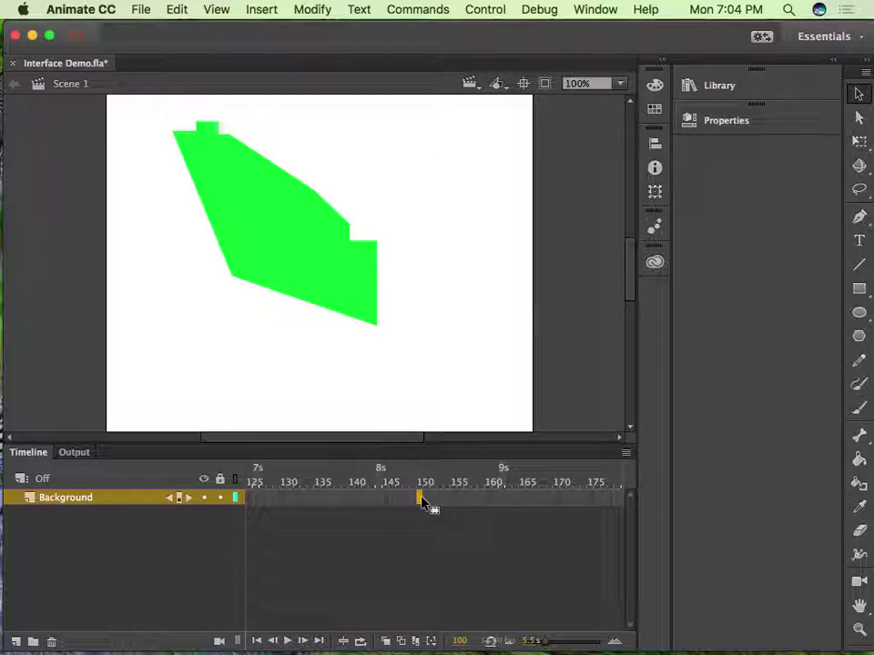
right_click(421, 500)
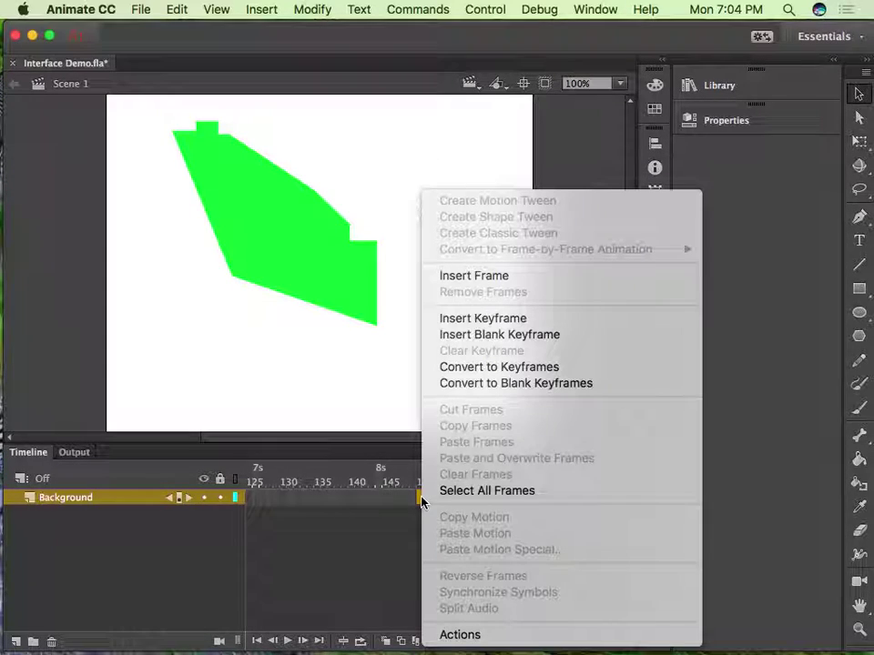
left_click(482, 318)
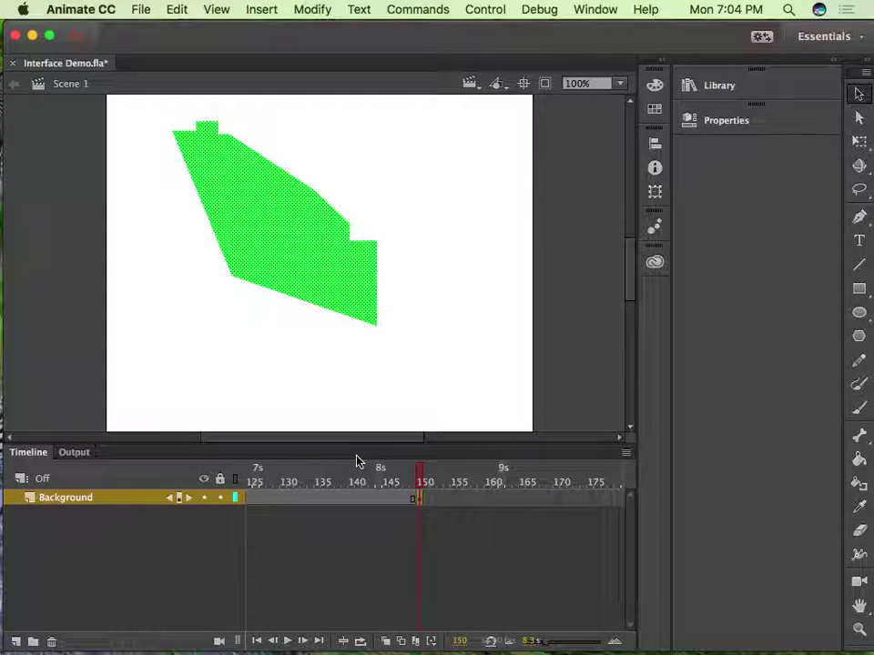
scroll(356, 480, "left", 4)
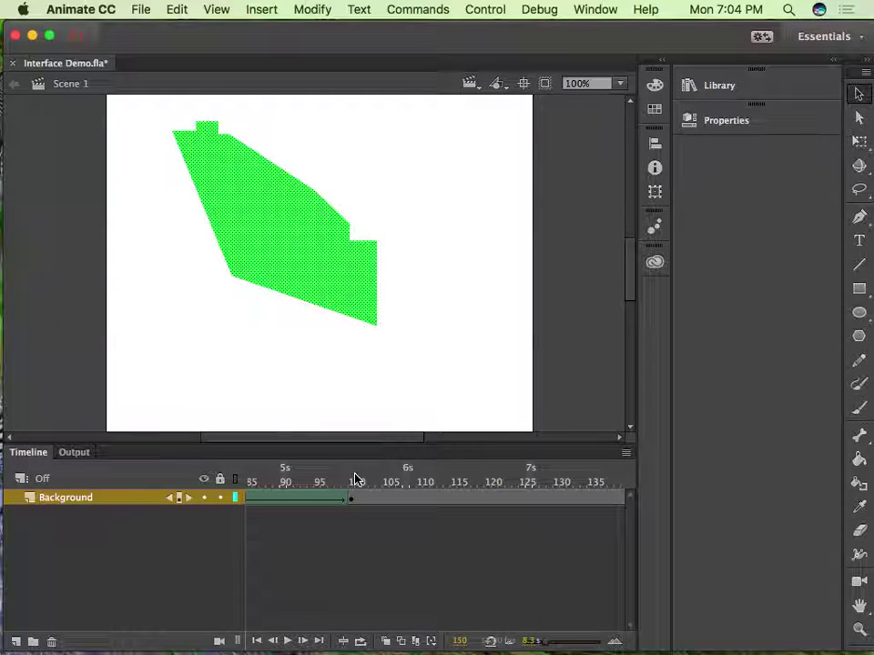
left_click(355, 497)
scroll(471, 486, "right", 5)
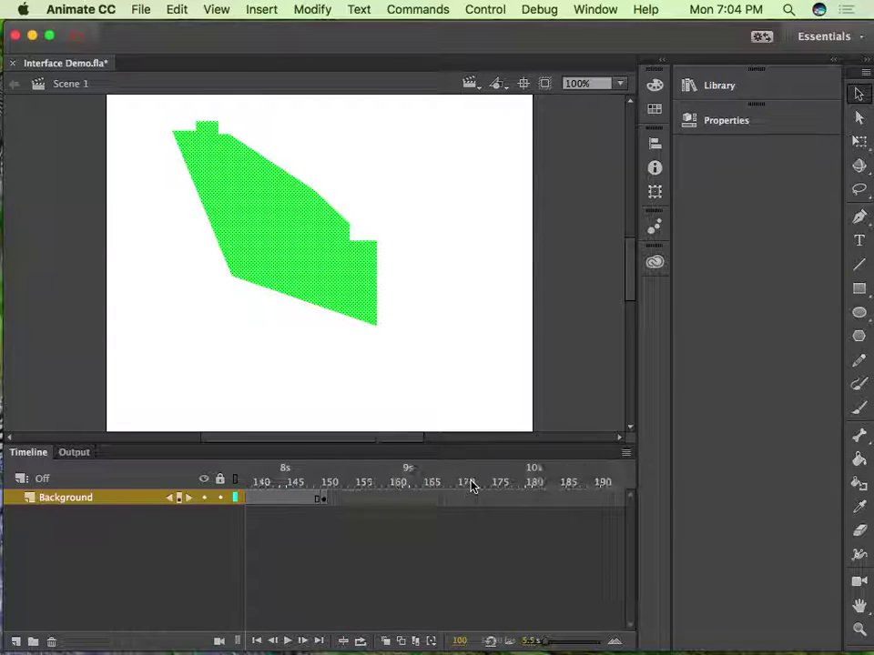
scroll(472, 485, "left", 2)
Replace the green shape at frame 150 with the blue square using Paste in Place.
left_click(468, 506)
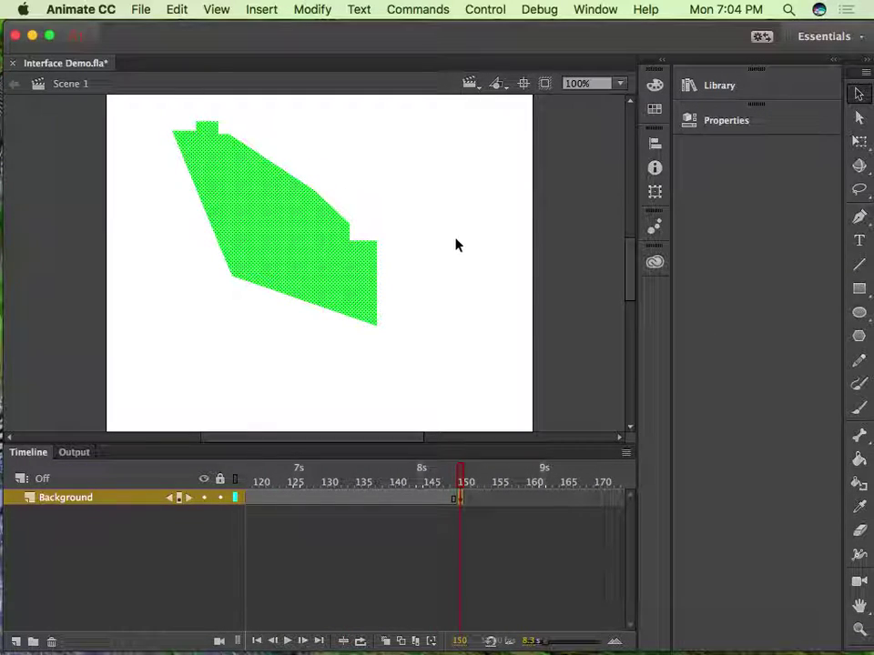
key("super+a")
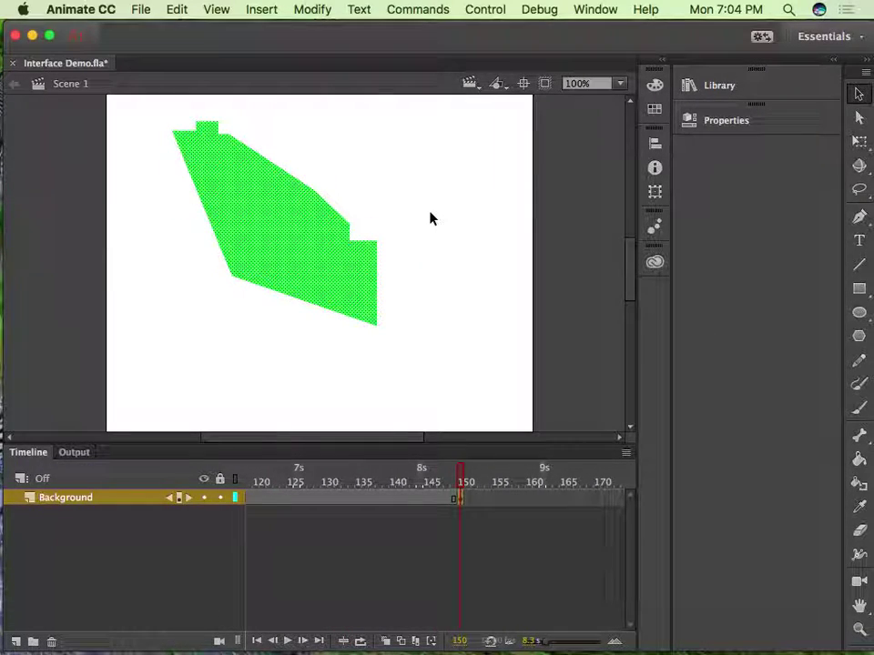
key("Delete")
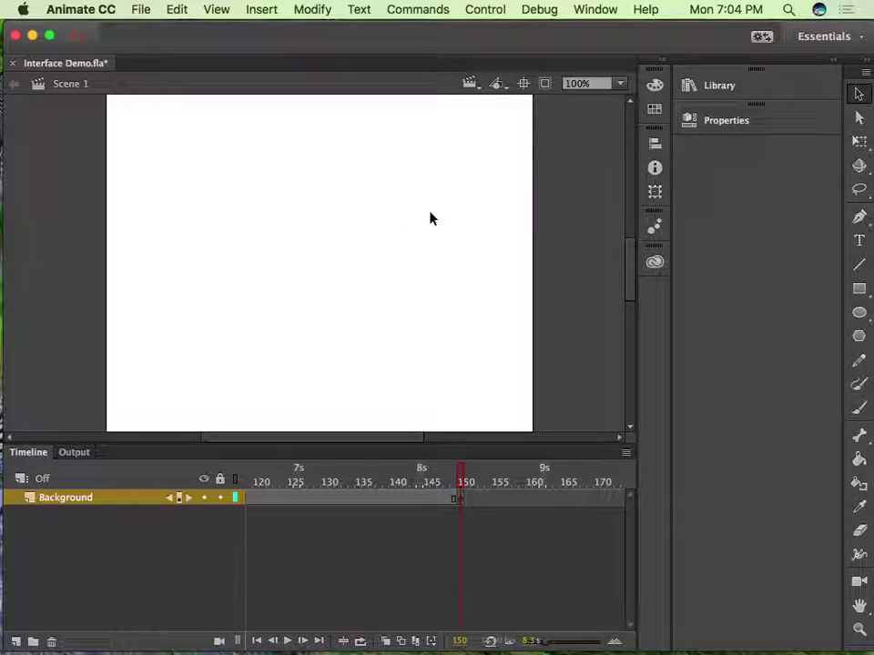
left_click(177, 9)
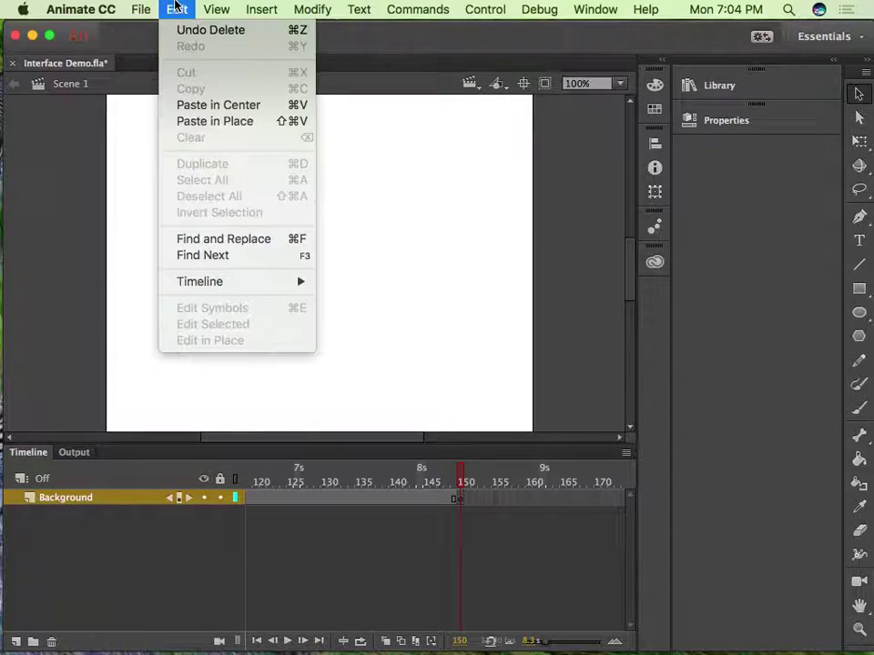
left_click(190, 122)
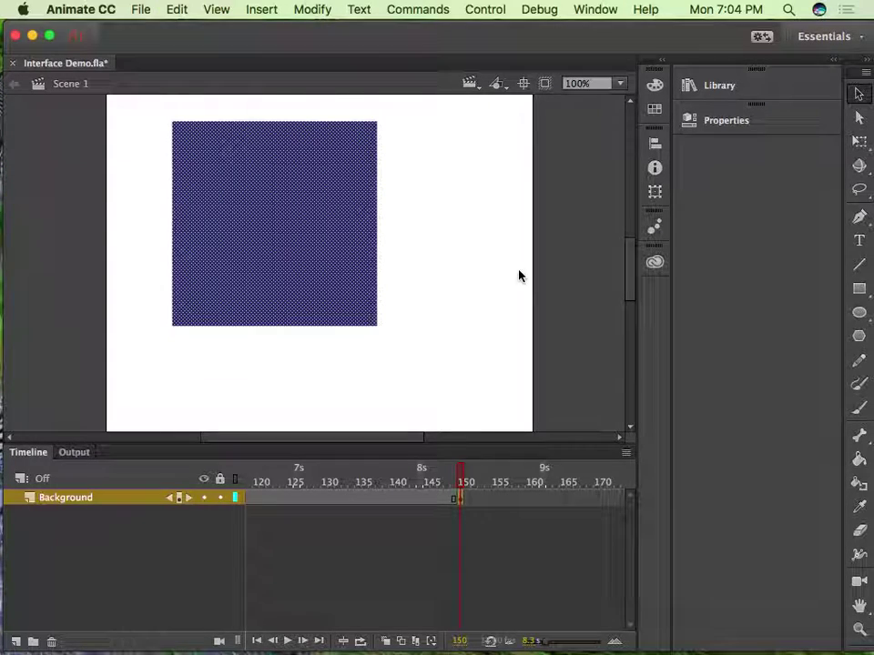
Add a shape tween at frame 140 morphing the polygon back to the square, then play it.
left_click(462, 340)
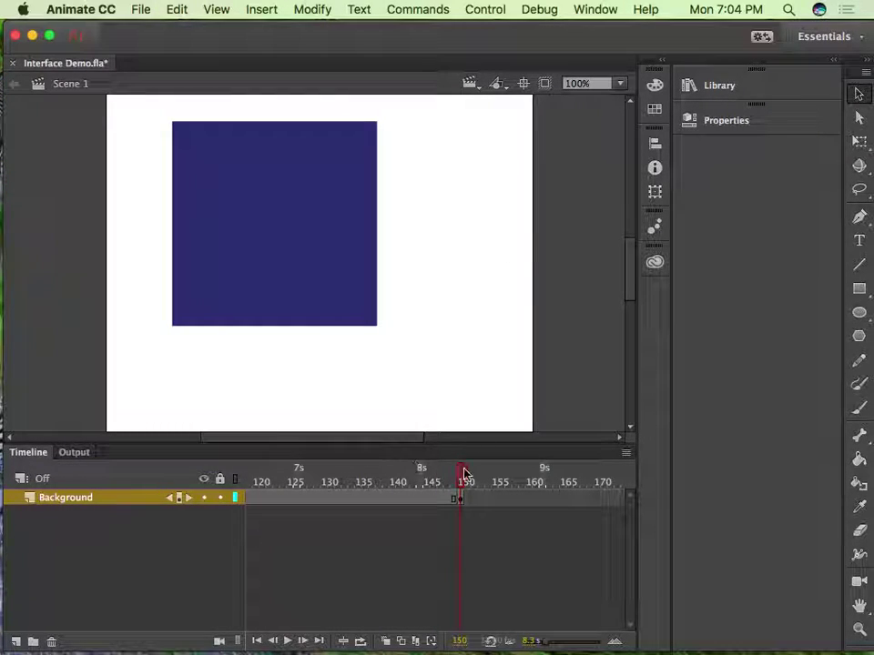
left_click_drag(462, 475, 572, 477)
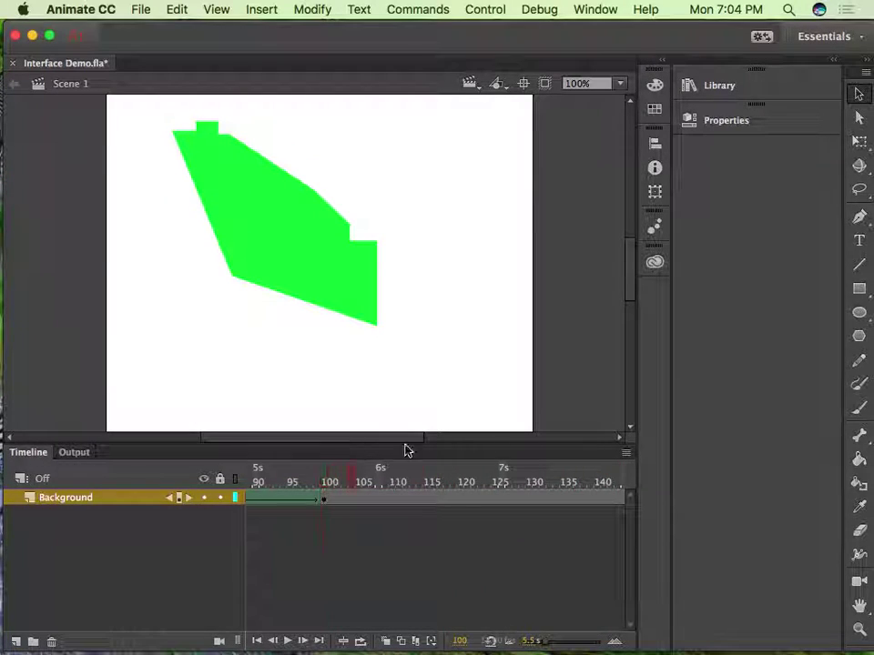
left_click_drag(410, 473, 346, 472)
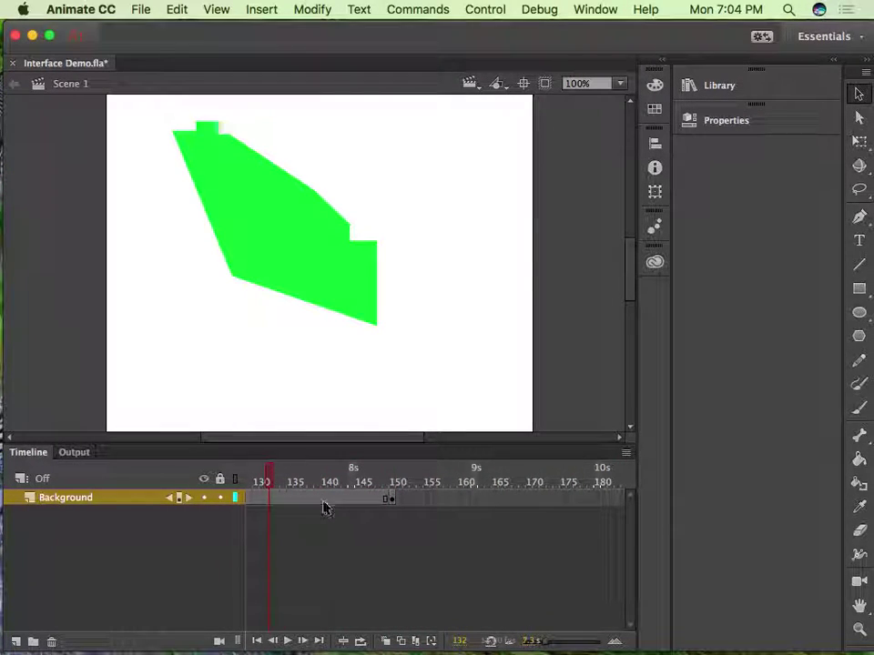
left_click(325, 507)
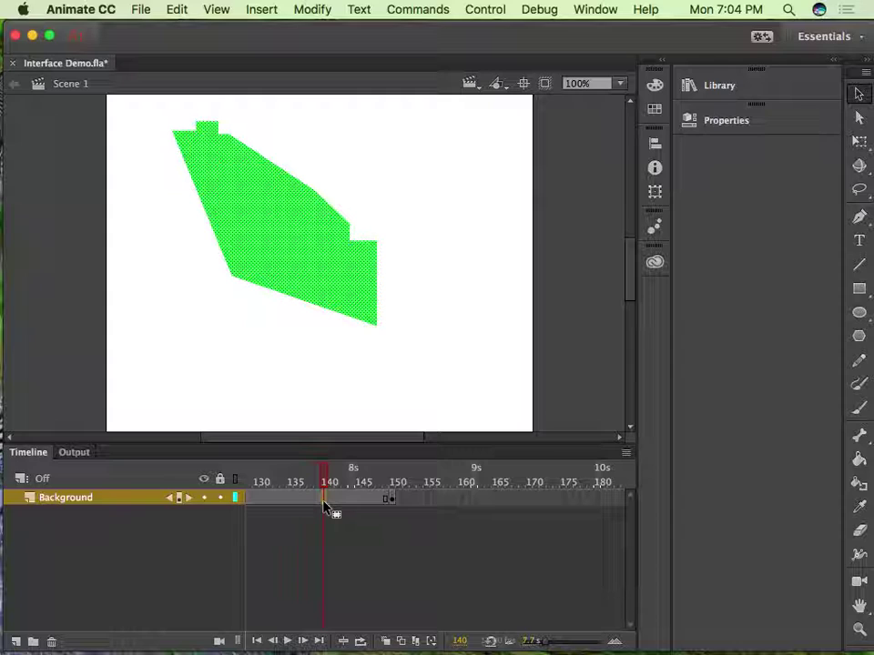
right_click(325, 506)
left_click(398, 216)
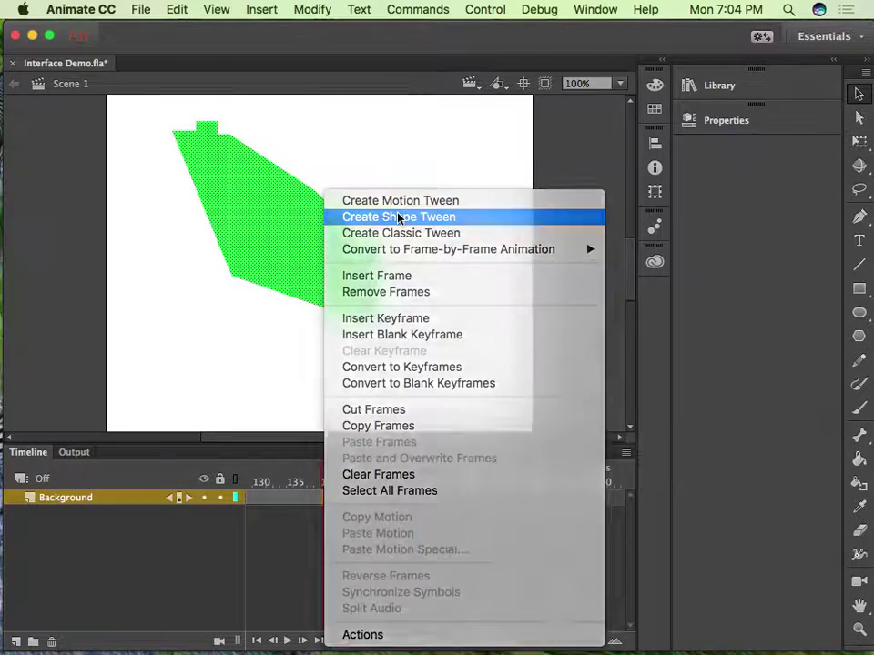
left_click_drag(333, 474, 215, 466)
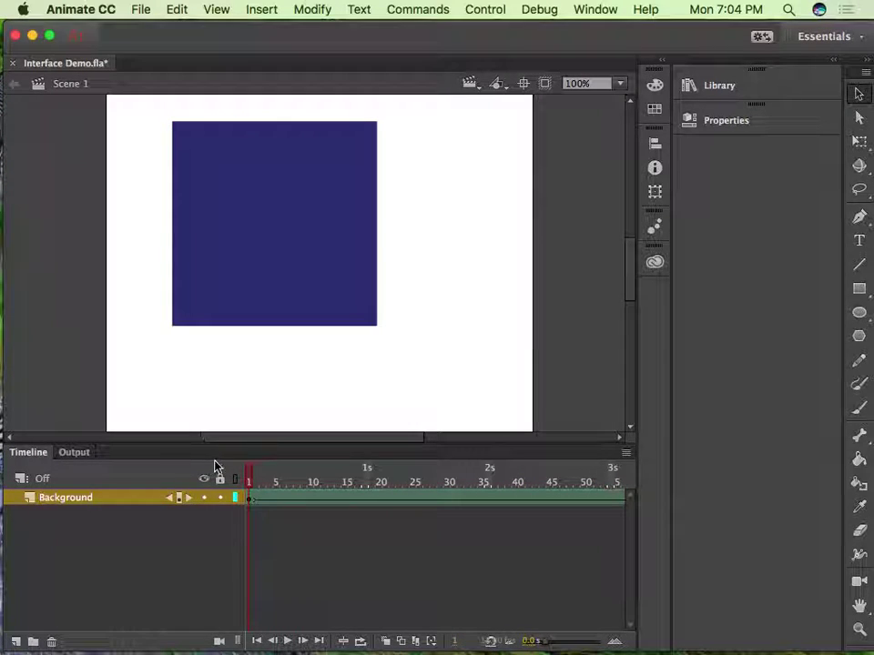
key("Return")
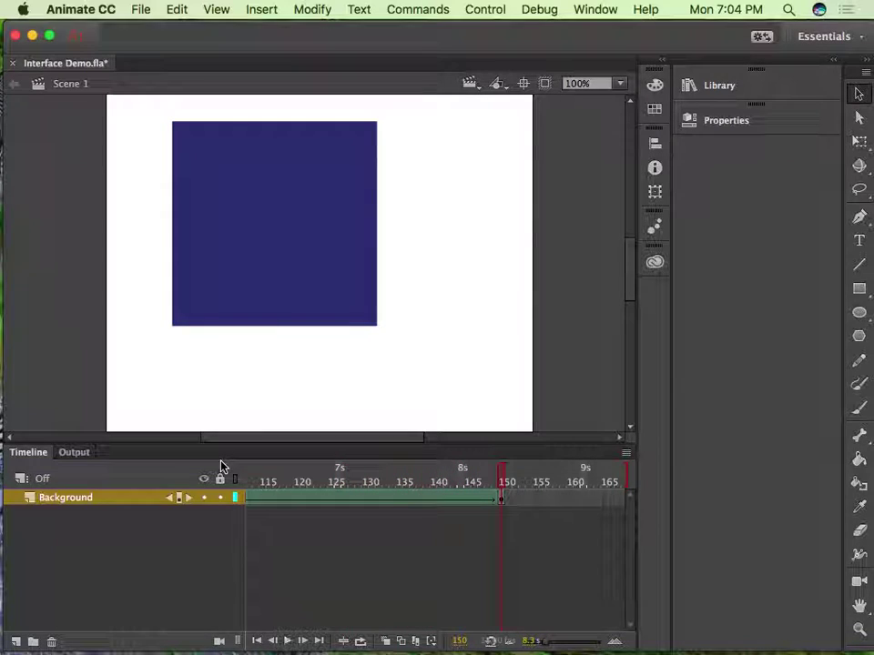
Re-export the movie as Interface Demo.swf on the Desktop, replacing the existing file.
left_click(173, 9)
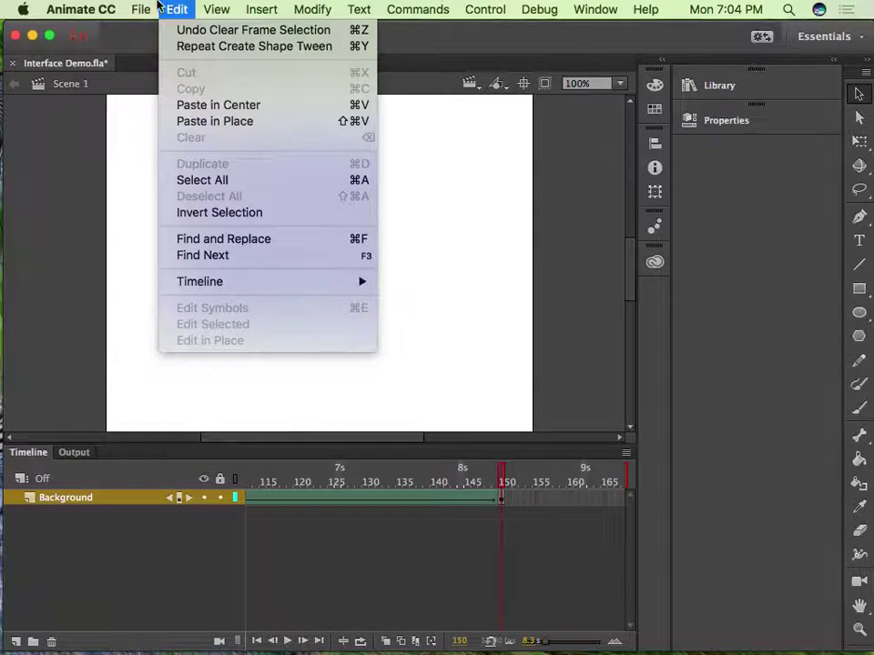
mouse_move(142, 9)
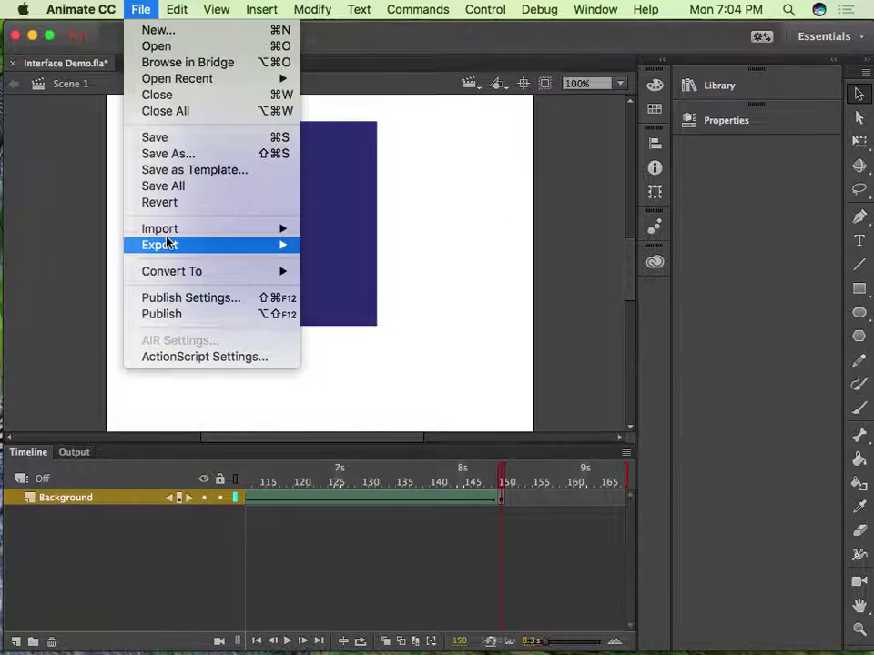
mouse_move(167, 254)
left_click(360, 277)
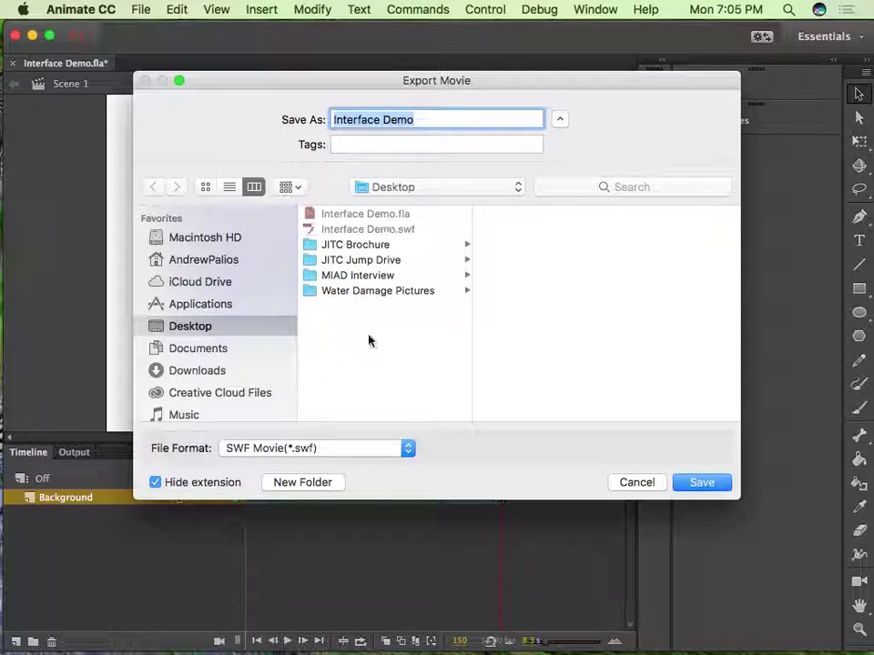
left_click(703, 484)
left_click(529, 194)
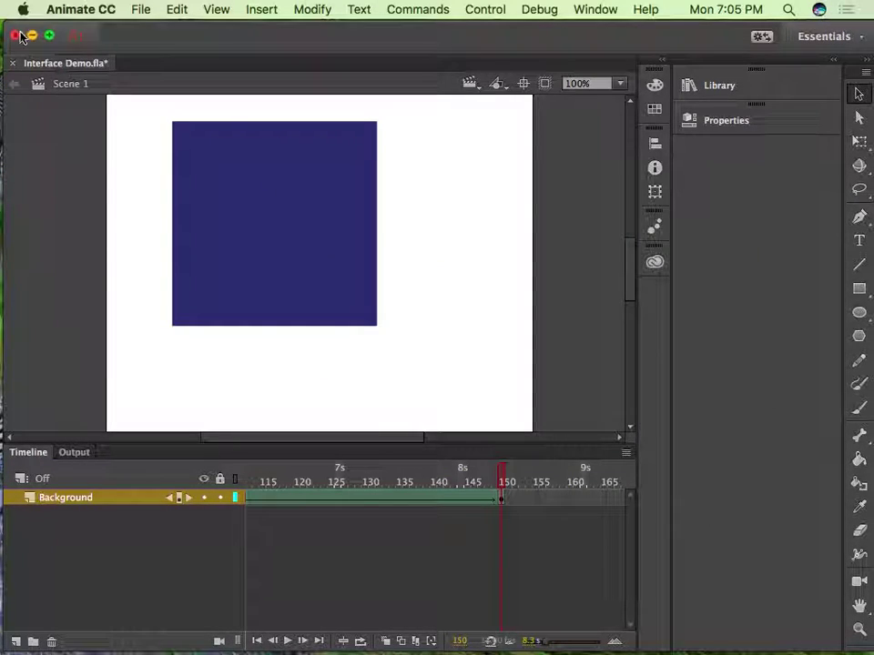
Save the FLA, close Animate, and open Interface Demo.swf in Flash Player.
key("super+s")
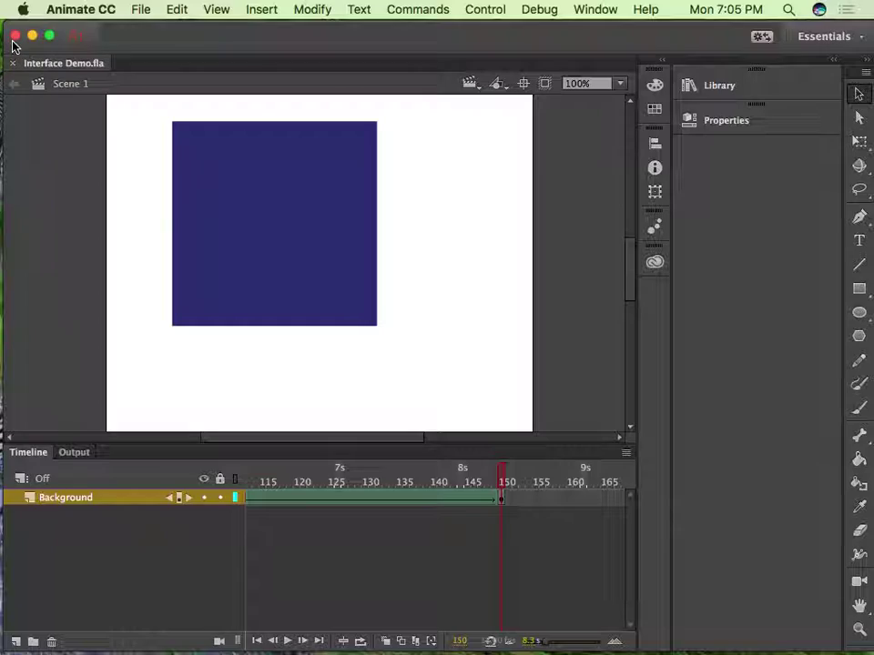
left_click(15, 37)
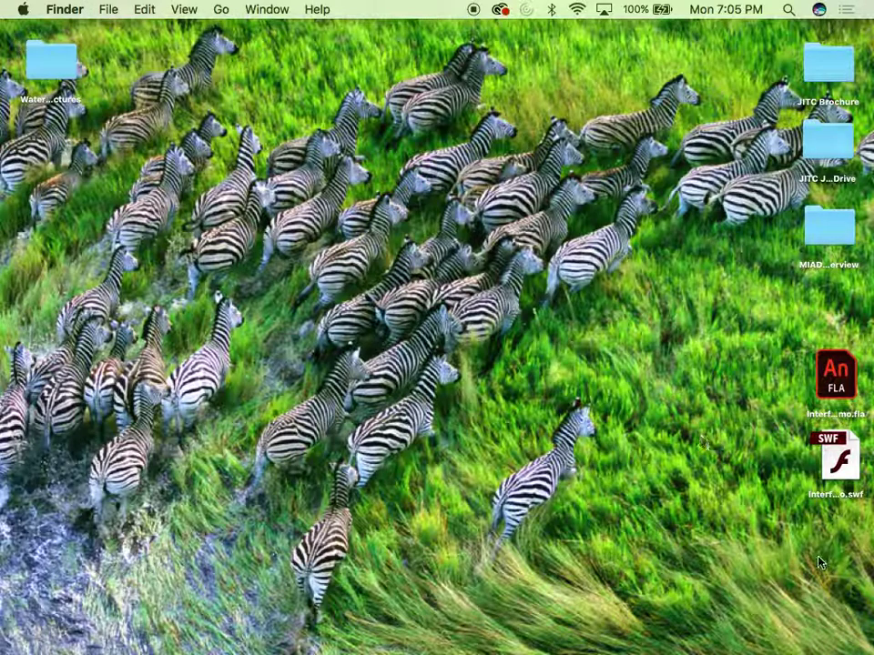
key("Down")
key("super+o")
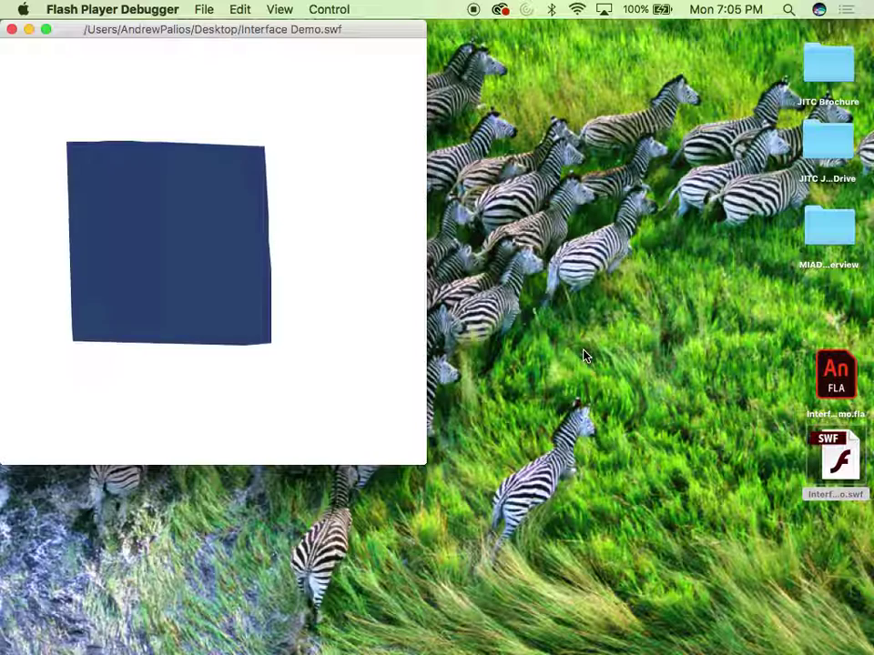
Close the Flash Player Debugger window after watching the loop.
left_click(12, 30)
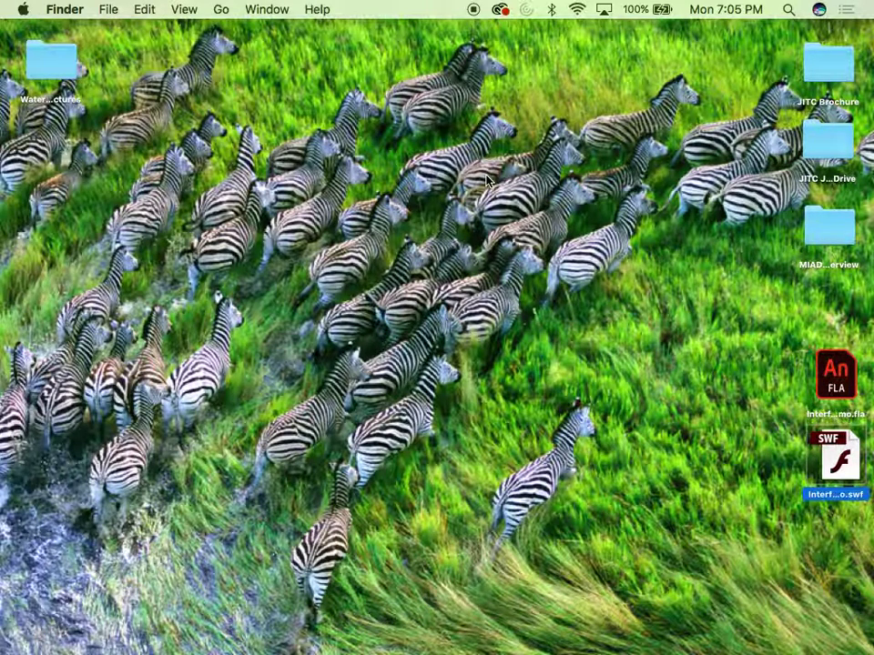